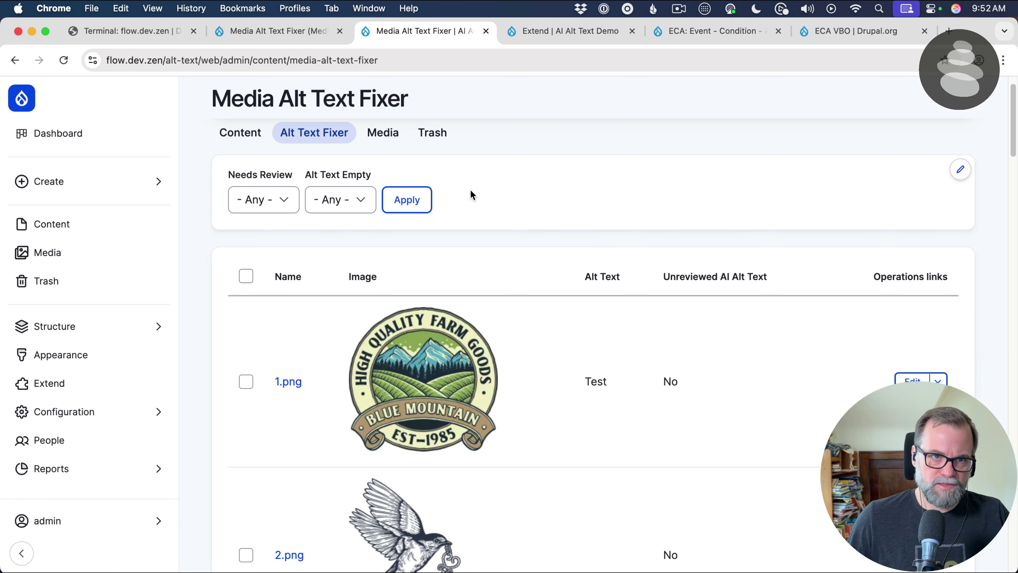
# Look at the Alt Text Empty filter options, and open the ECA: Event - Condition - Action project page on Drupal.org
pyautogui.click(331, 201)
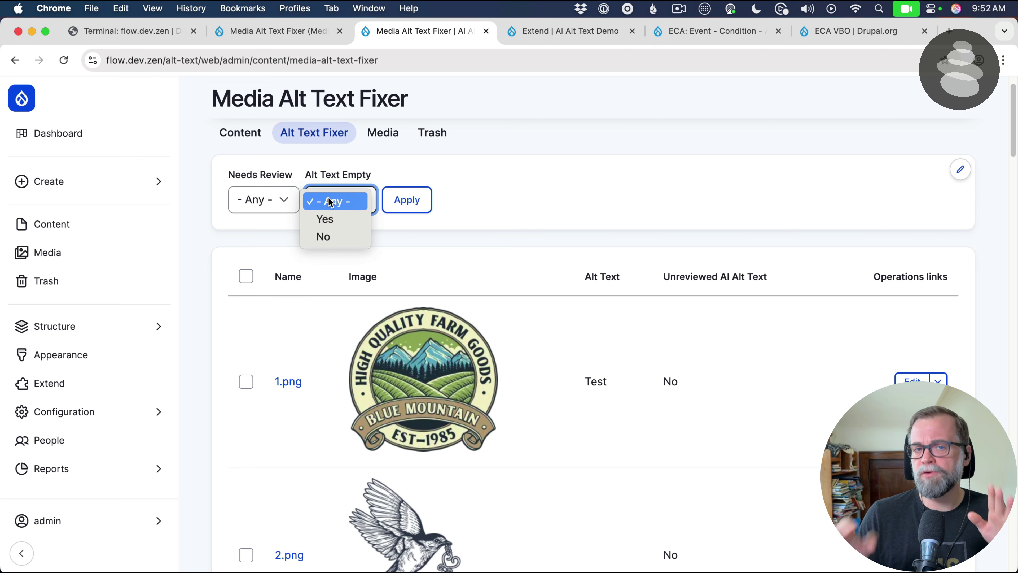
pyautogui.click(729, 34)
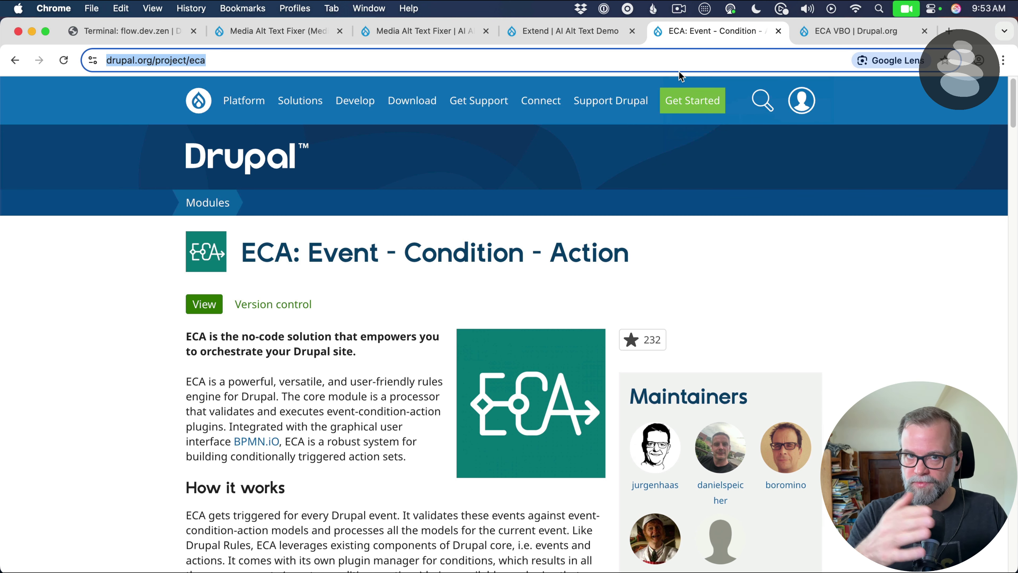
pyautogui.click(492, 258)
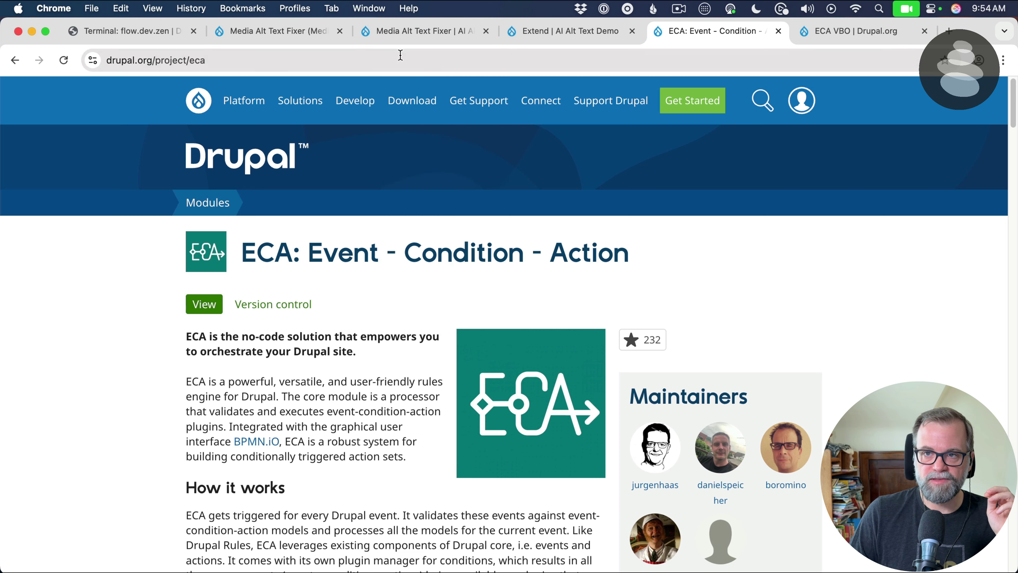
# Filter the site's Extend module list by "eca" and examine which ECA submodules are enabled
pyautogui.click(404, 32)
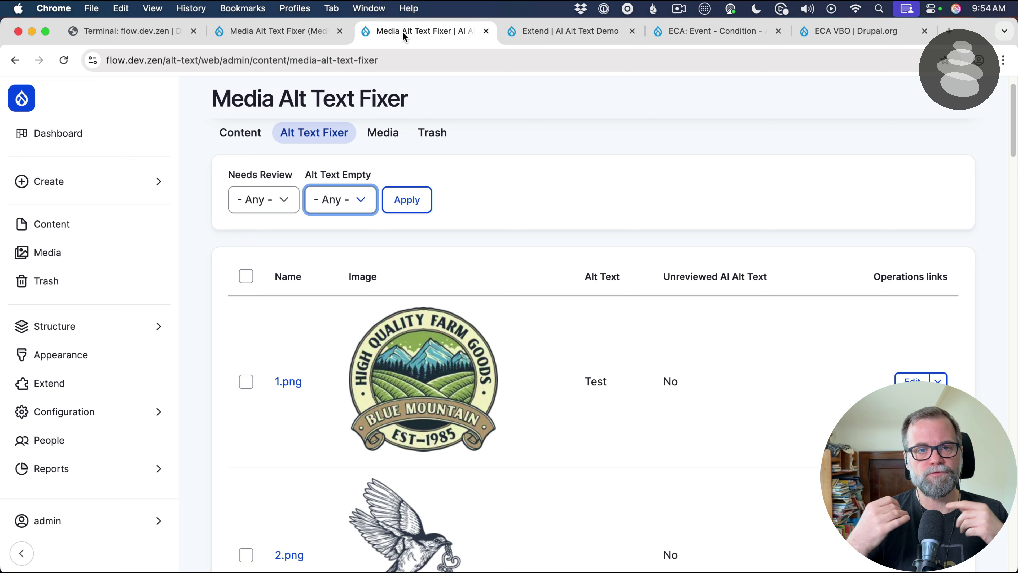
pyautogui.click(574, 32)
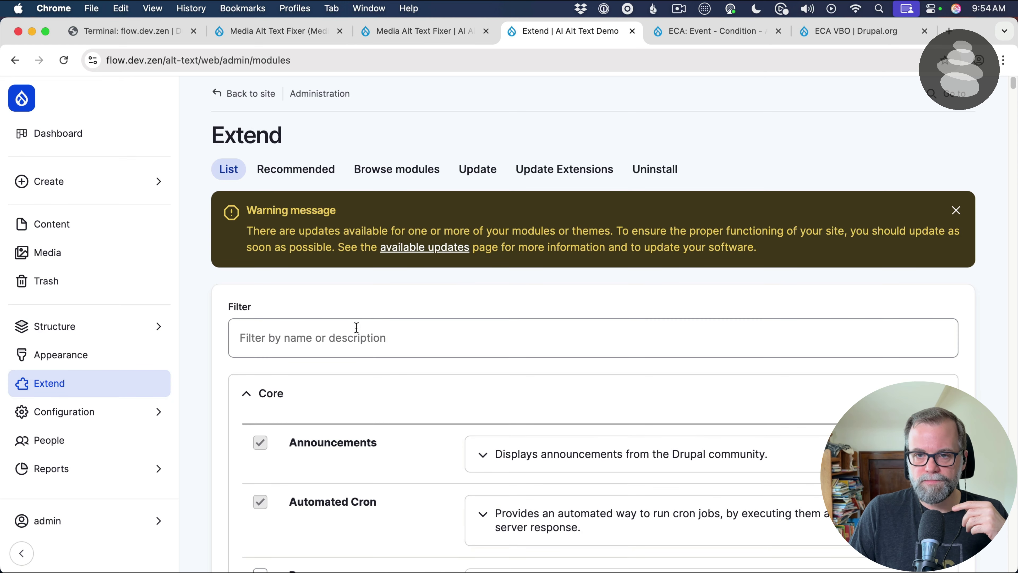
pyautogui.click(357, 328)
pyautogui.write('eca')
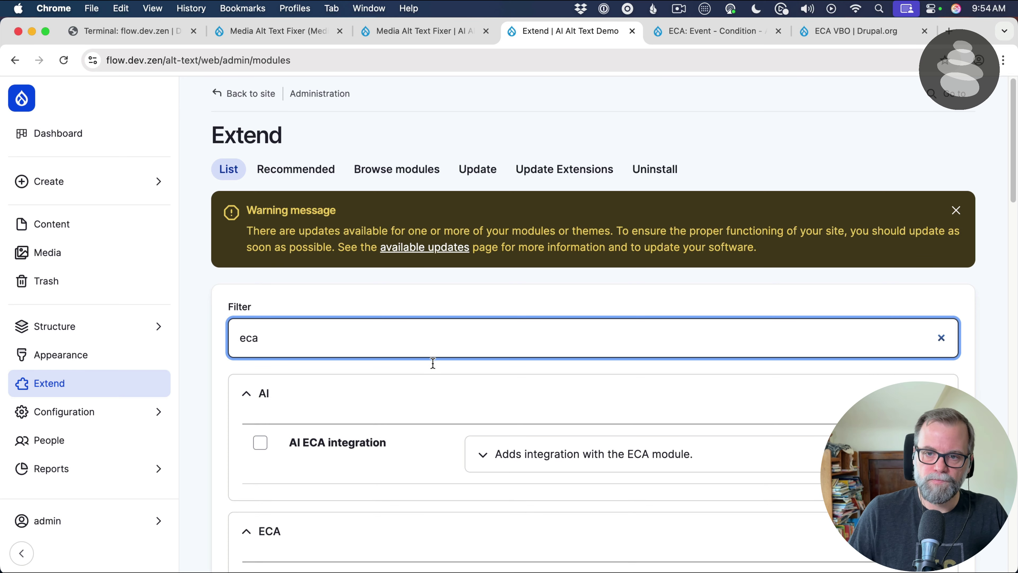
pyautogui.scroll(-8, 433, 363)
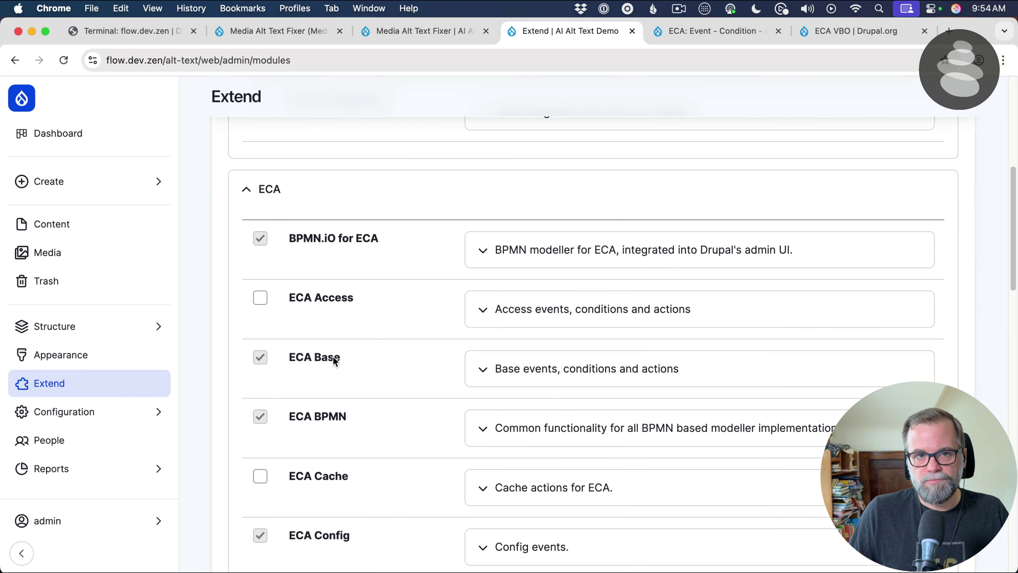
pyautogui.scroll(-5, 341, 361)
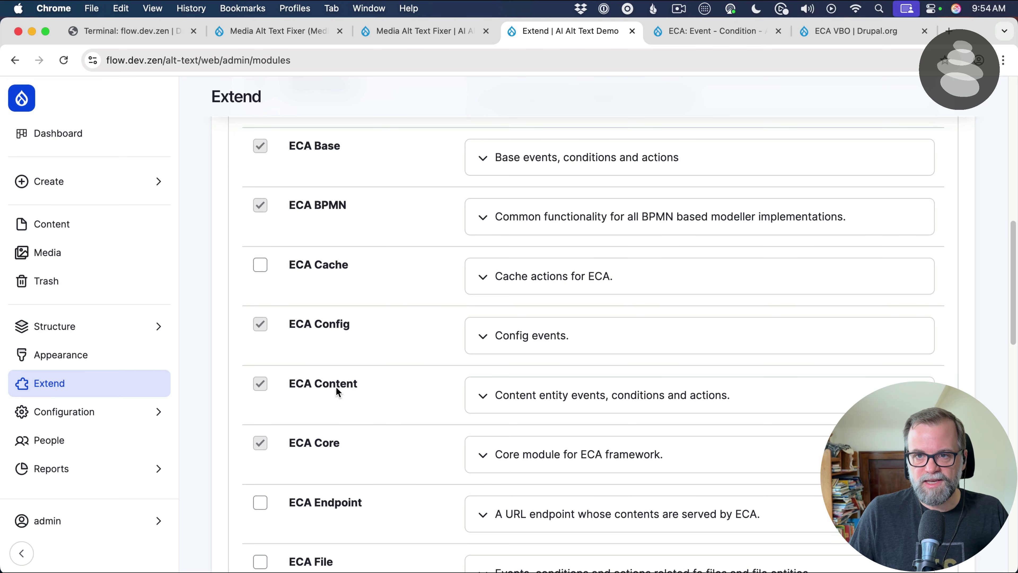
pyautogui.scroll(-10, 329, 386)
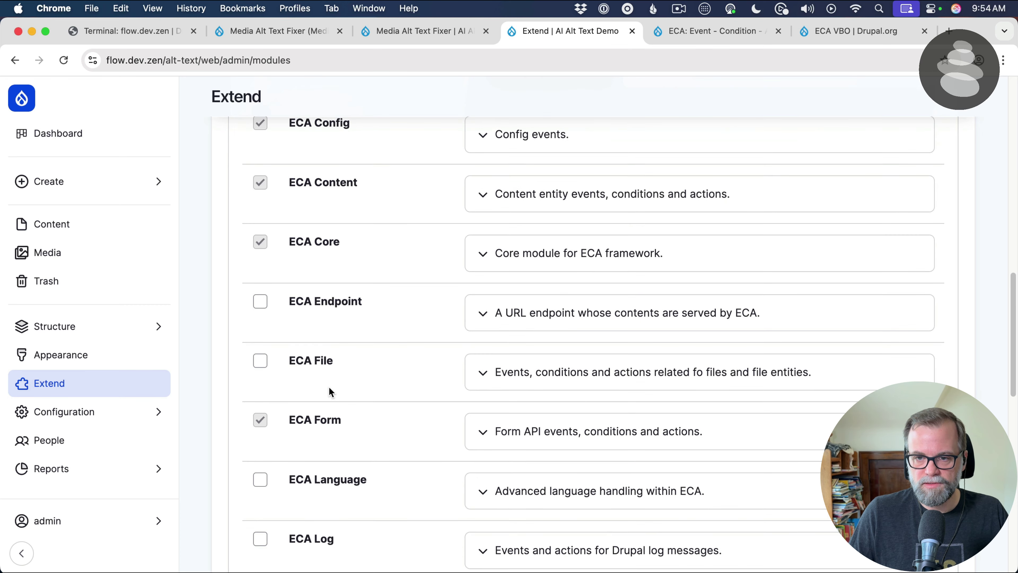
pyautogui.scroll(-5, 331, 392)
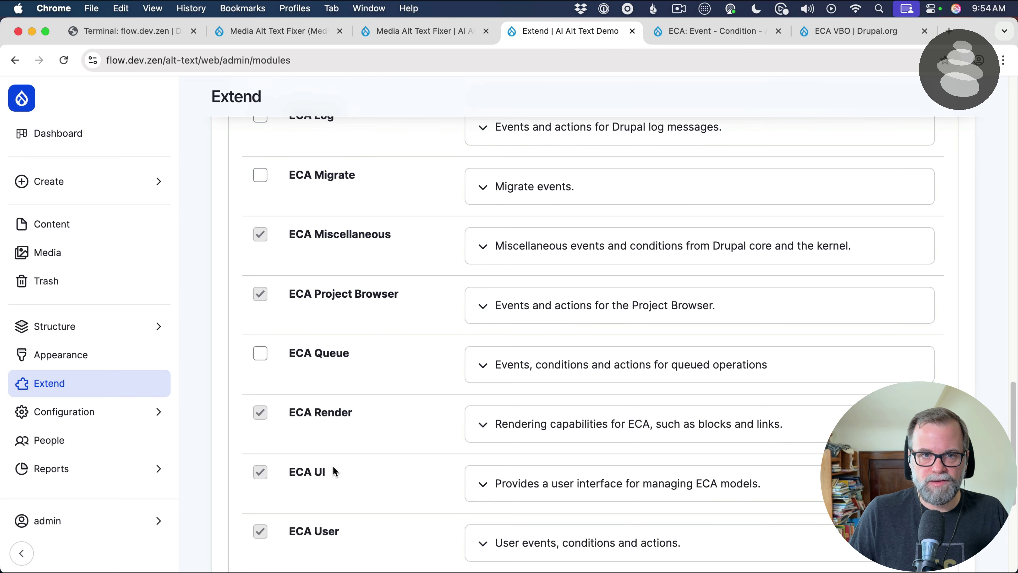
pyautogui.scroll(-1, 334, 467)
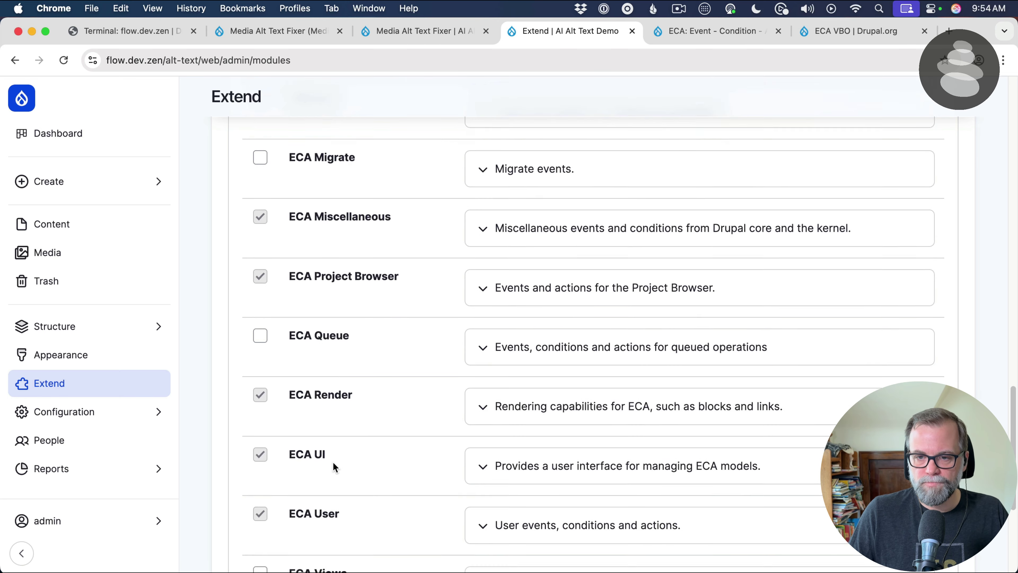
pyautogui.scroll(9, 334, 466)
pyautogui.scroll(10, 334, 459)
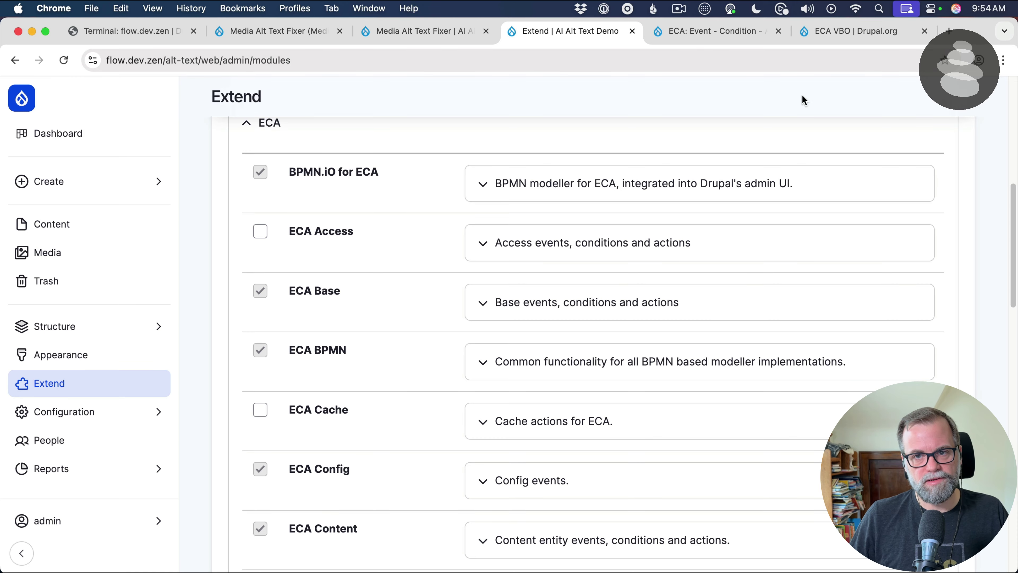
pyautogui.scroll(-10, 387, 345)
pyautogui.scroll(-5, 387, 343)
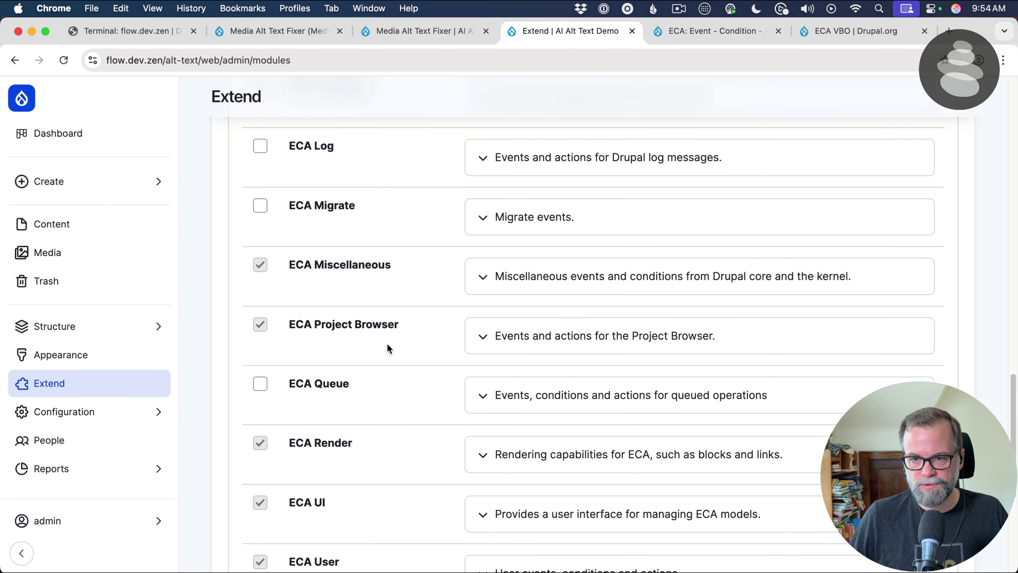
pyautogui.scroll(-4, 386, 342)
pyautogui.scroll(-3, 389, 346)
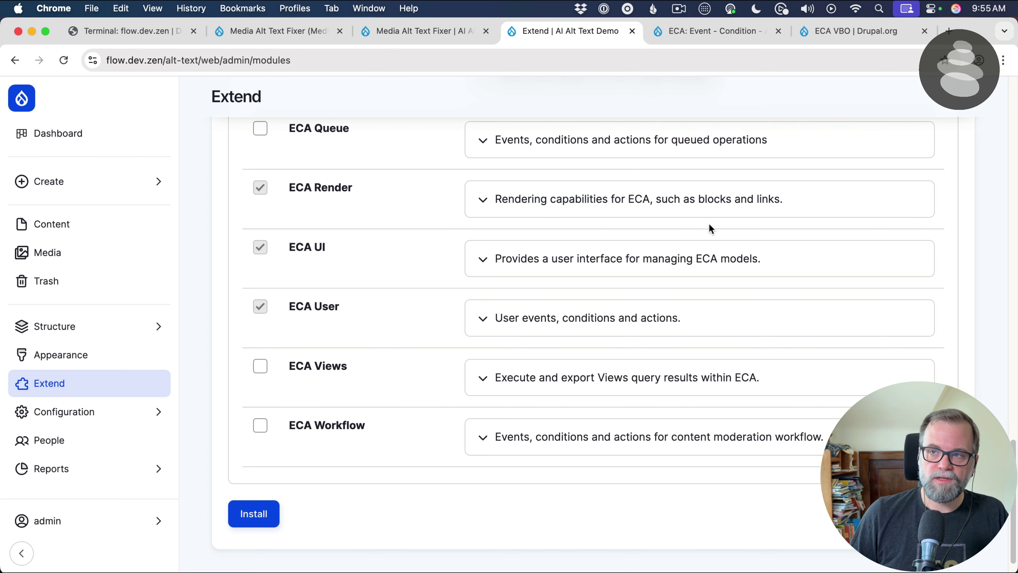
# Copy the Composer install command for release 2.1.1 from the ECA VBO project page on Drupal.org
pyautogui.click(825, 36)
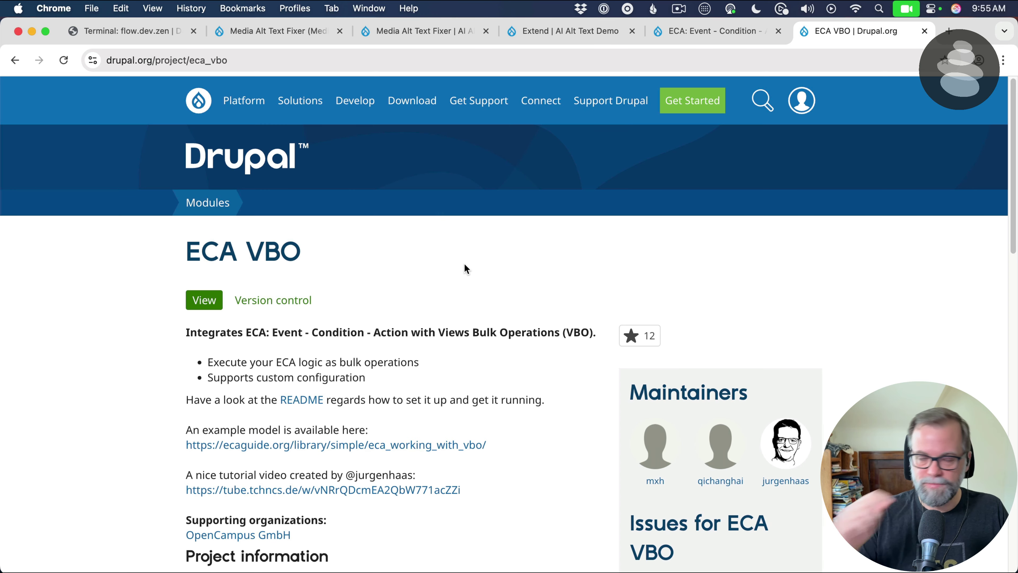
pyautogui.scroll(-5, 465, 277)
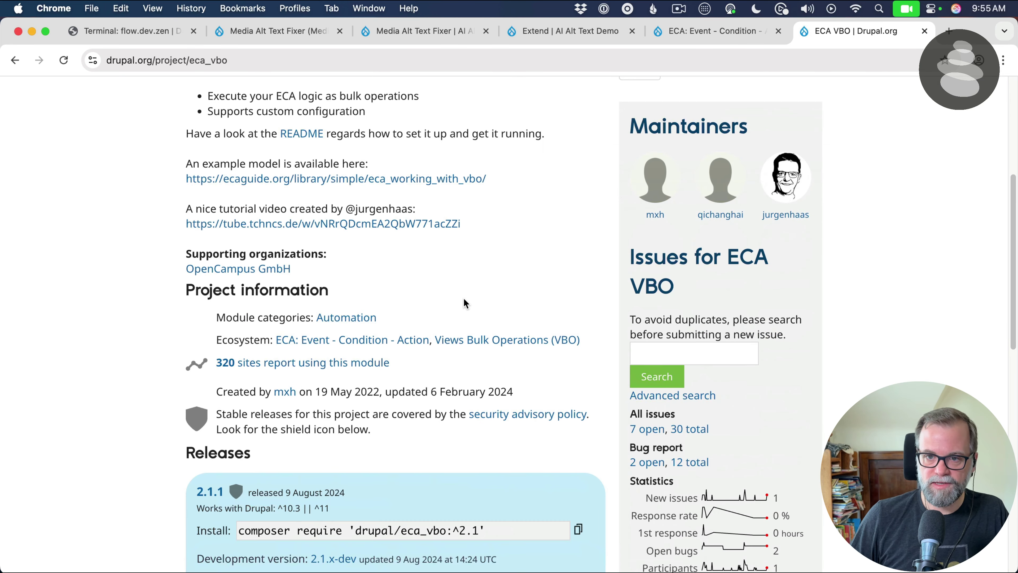
pyautogui.scroll(-2, 464, 303)
pyautogui.click(578, 458)
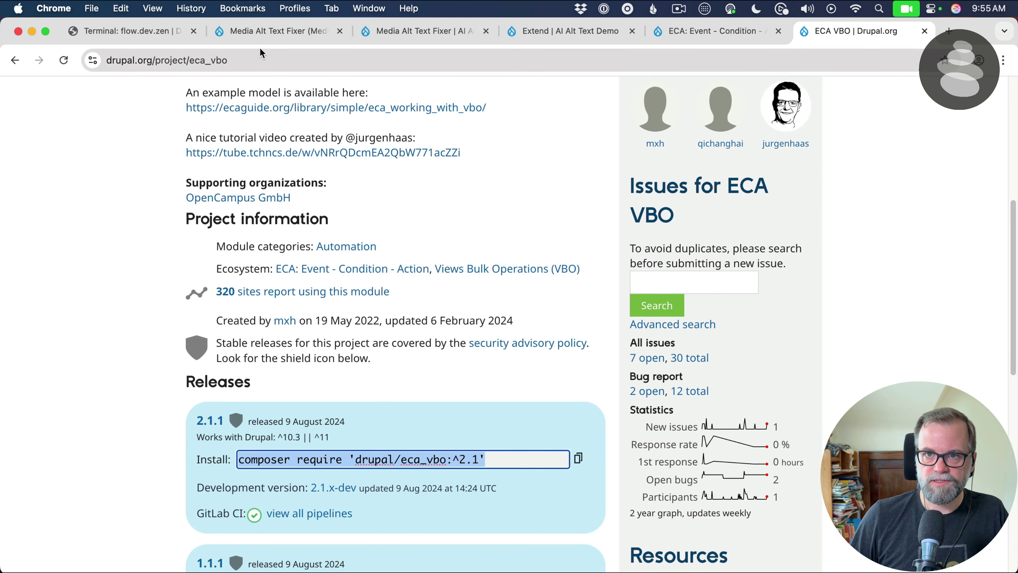
# Run composer require 'drupal/eca_vbo:^2.1' in the DevStack terminal for the alt-text site
pyautogui.click(144, 32)
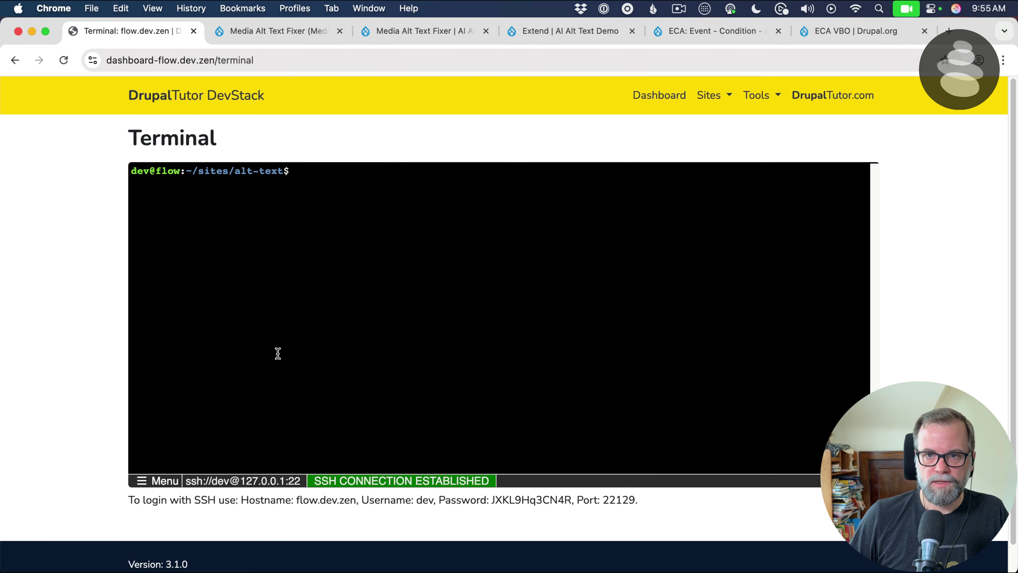
pyautogui.press('super+v')
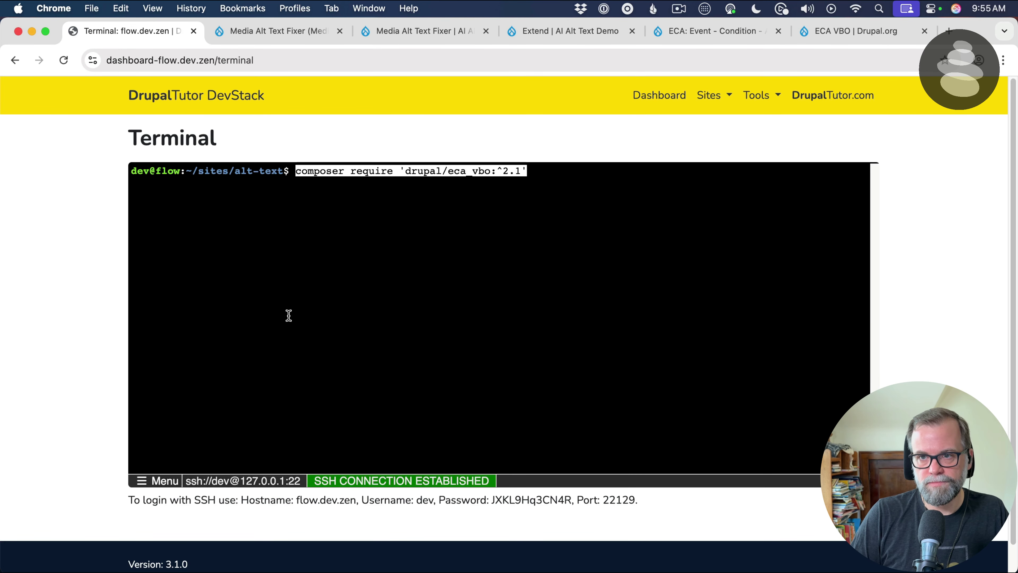
pyautogui.press('Return')
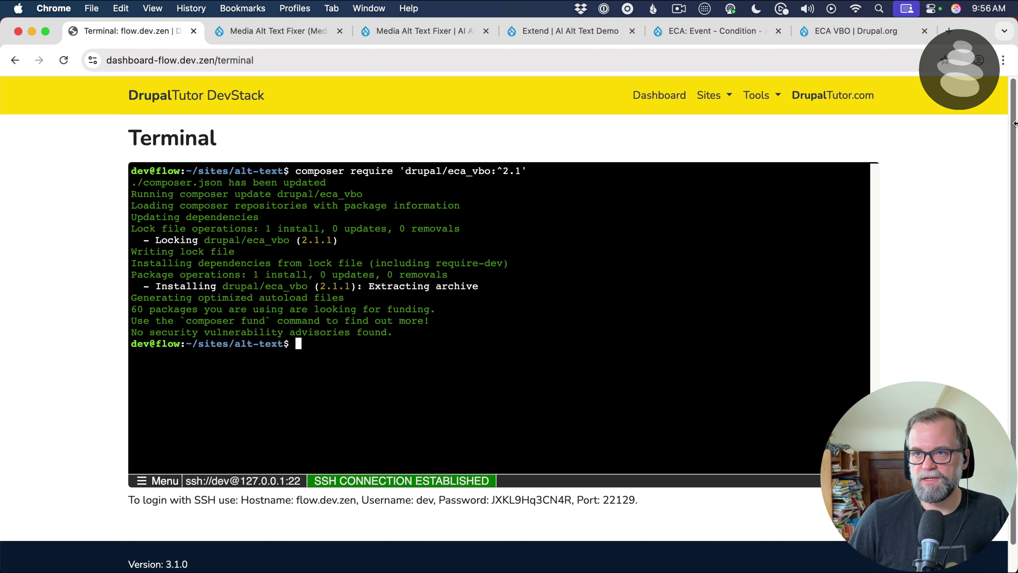
# Reload the site's Extend module list, filter it by "eca v" and install the ECA VBO module
pyautogui.click(542, 31)
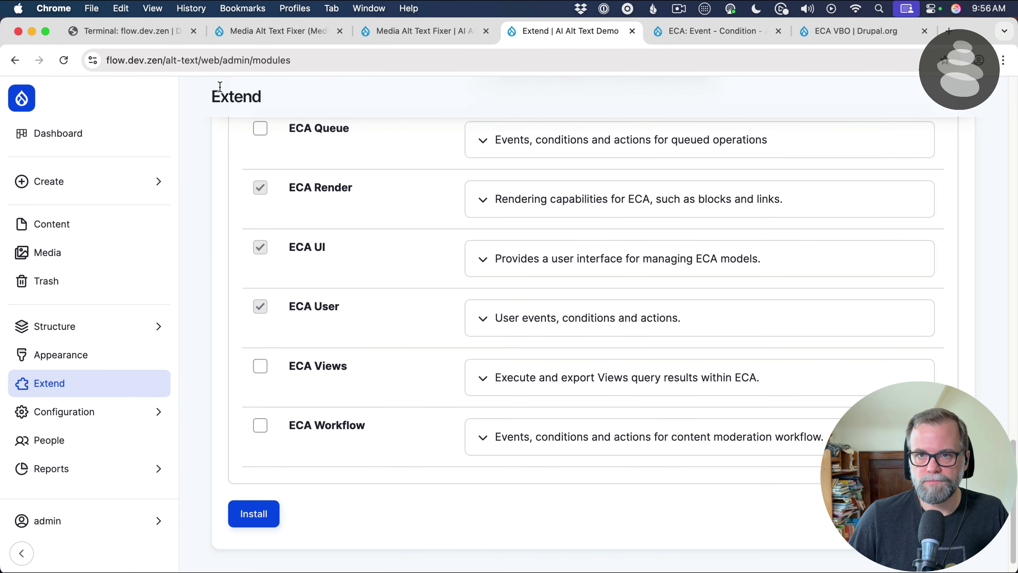
pyautogui.scroll(15, 357, 315)
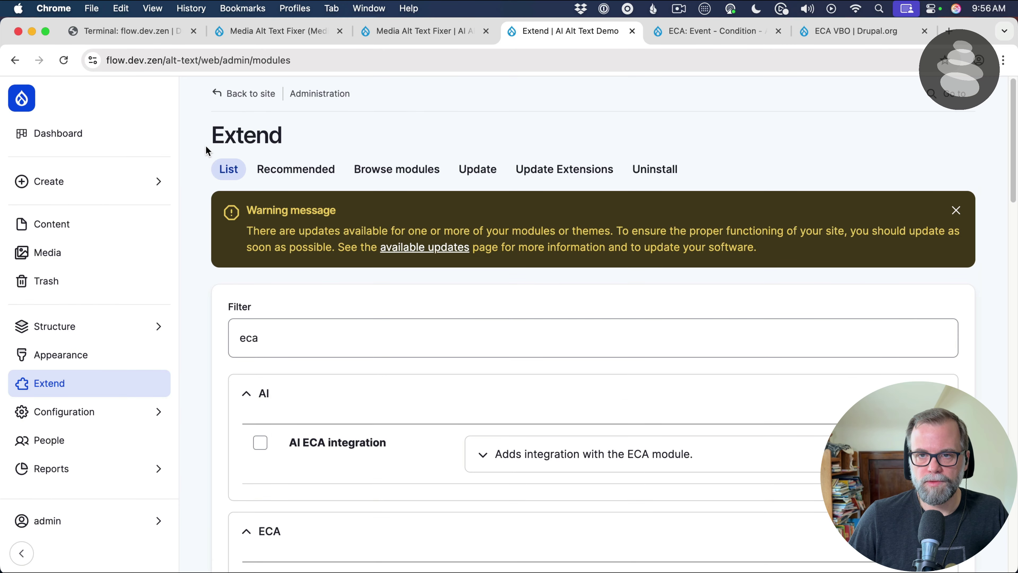
pyautogui.click(228, 169)
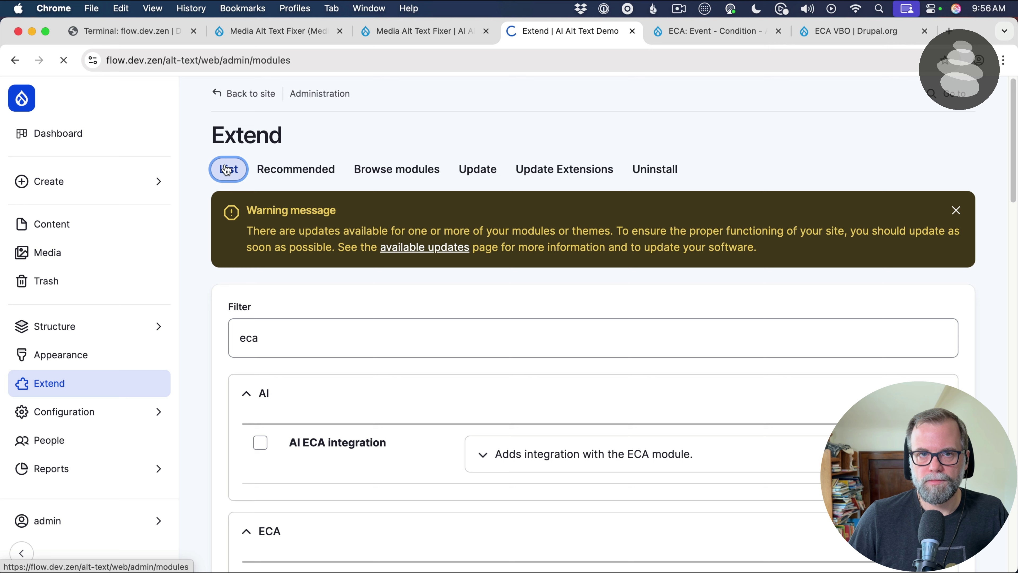
pyautogui.click(374, 337)
pyautogui.write('eca v')
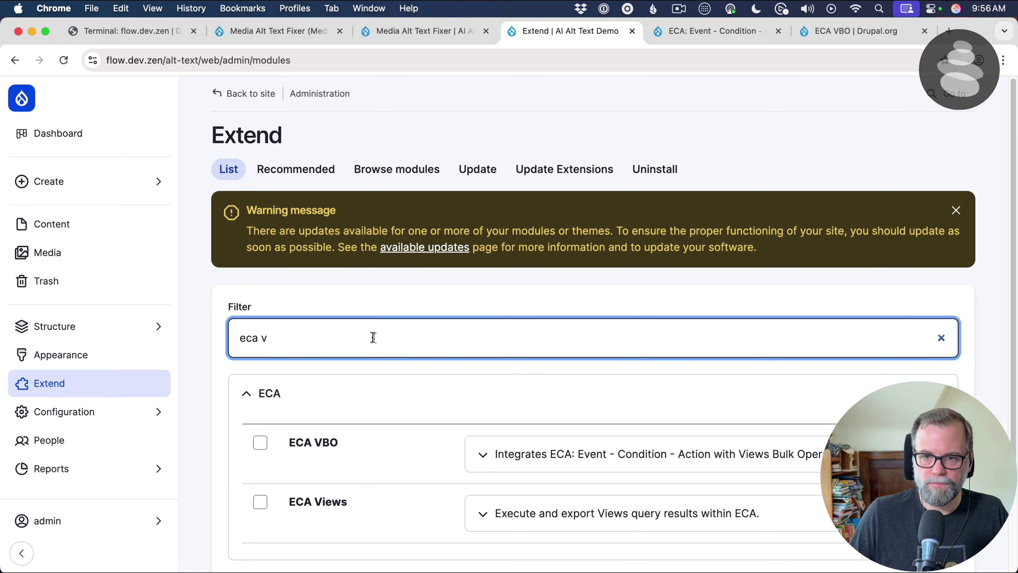
pyautogui.scroll(-3, 338, 377)
pyautogui.click(331, 363)
pyautogui.click(249, 517)
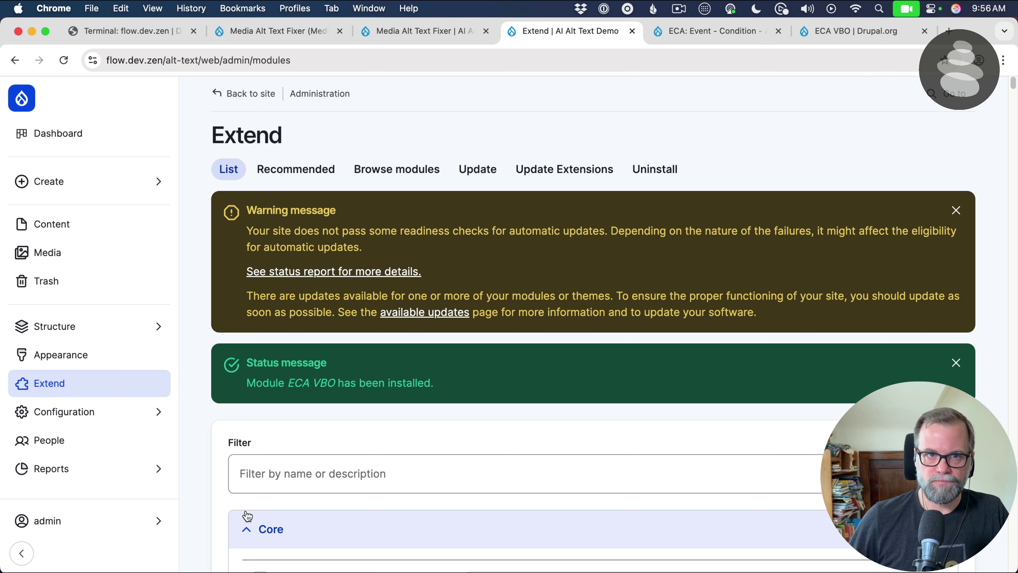
# Go to the ECA workflow configuration and start a new model with the BPMN.io modeller
pyautogui.click(74, 417)
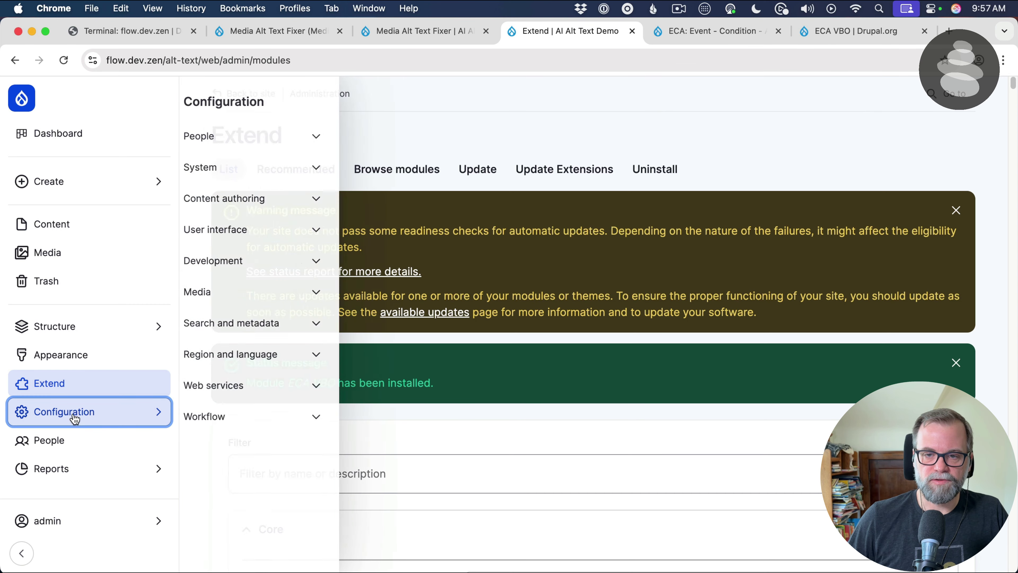
pyautogui.click(216, 417)
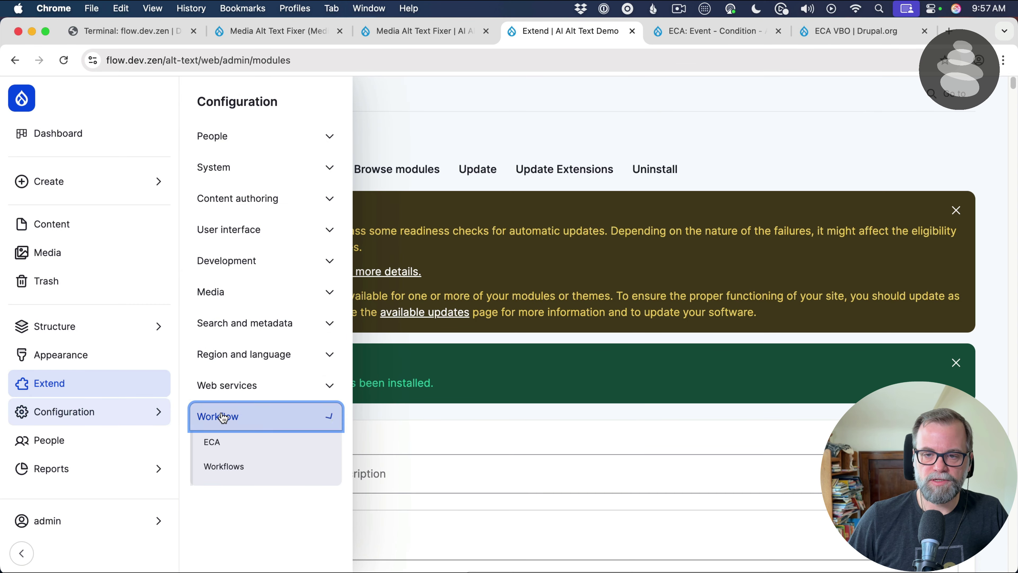
pyautogui.click(217, 444)
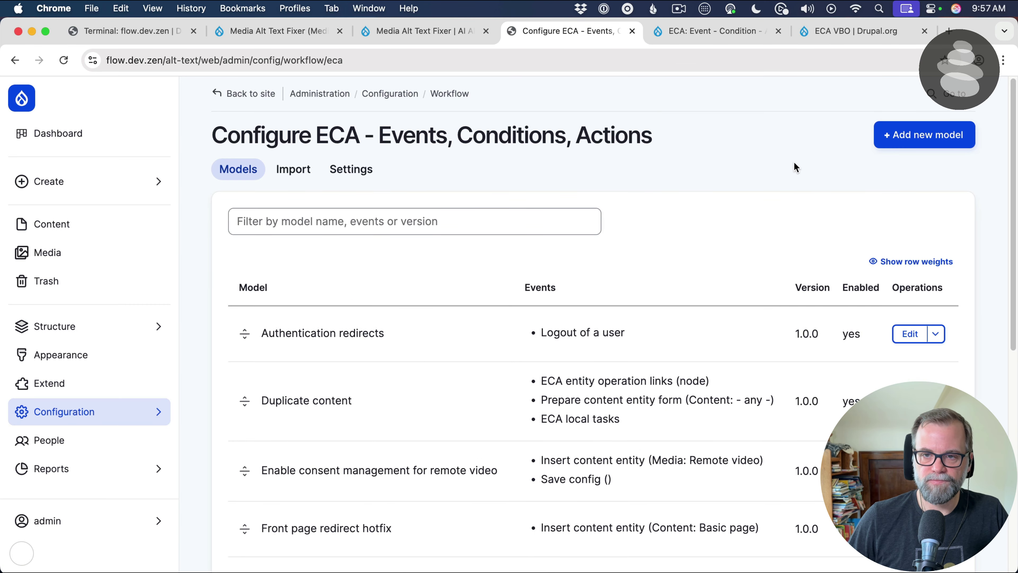
pyautogui.click(918, 140)
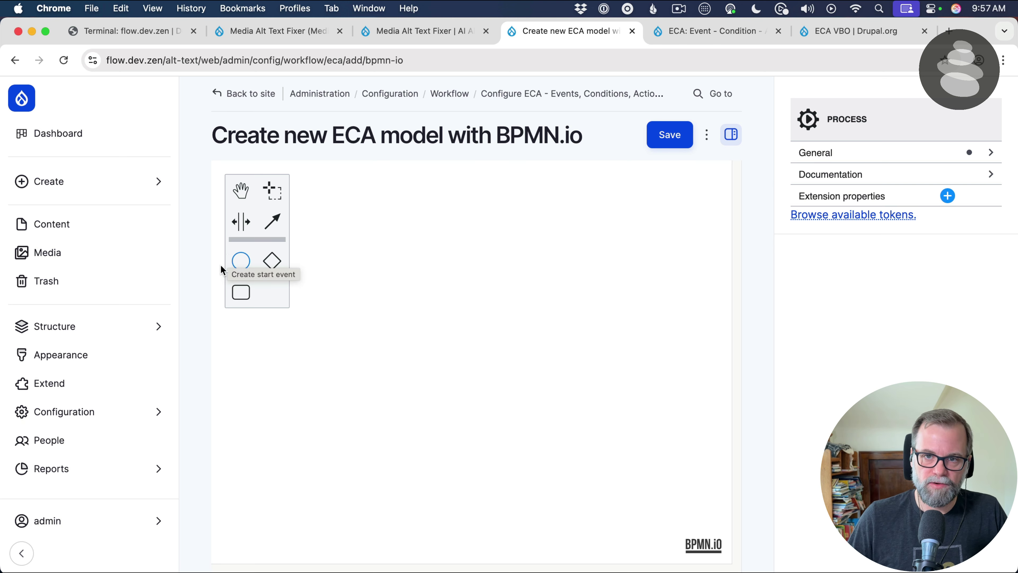
# Place a start event on the canvas and apply the "VBO: Execute Views bulk operation (one by one)" template to it
pyautogui.moveTo(241, 262); pyautogui.dragTo(353, 246)
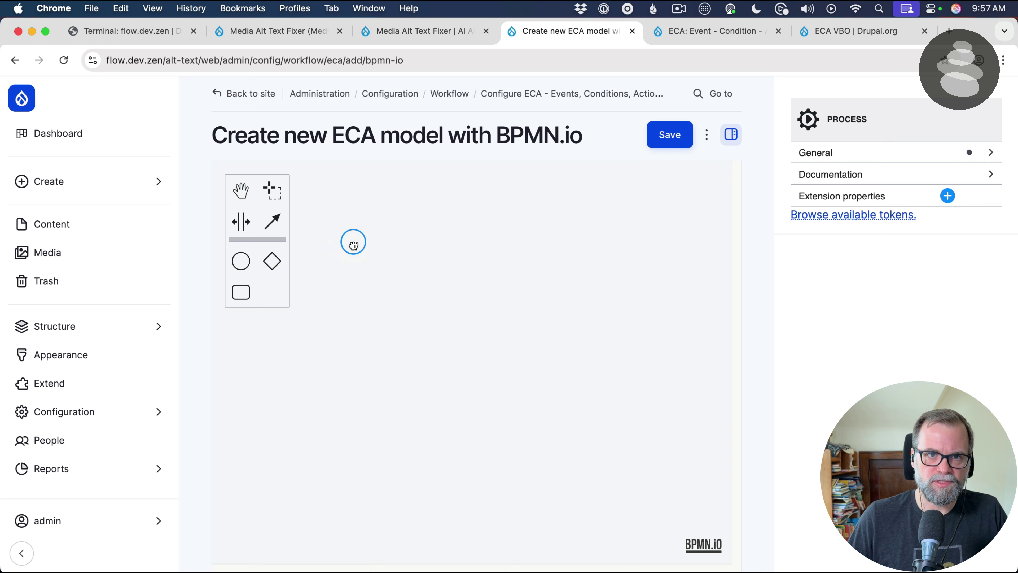
pyautogui.click(353, 246)
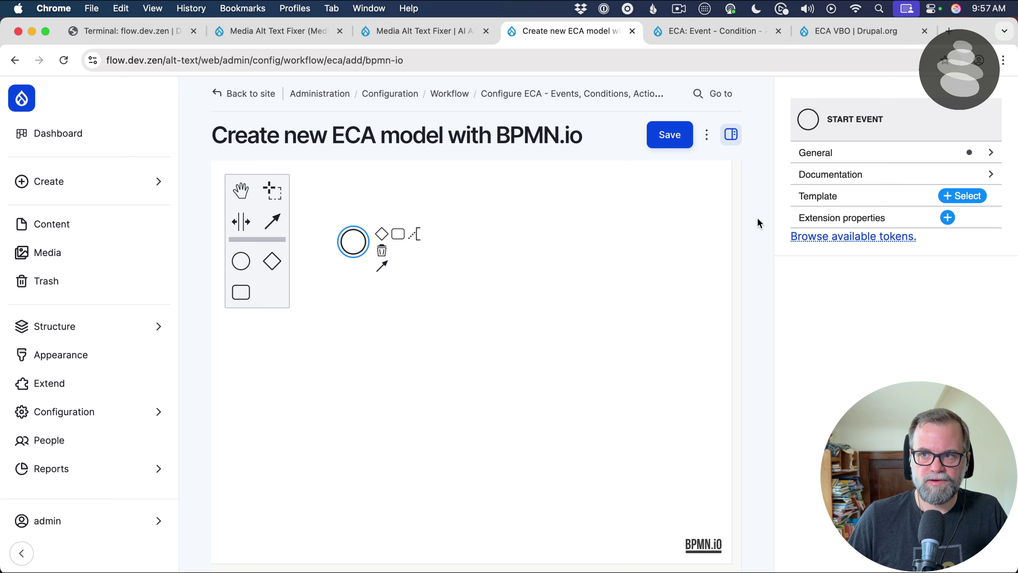
pyautogui.click(964, 197)
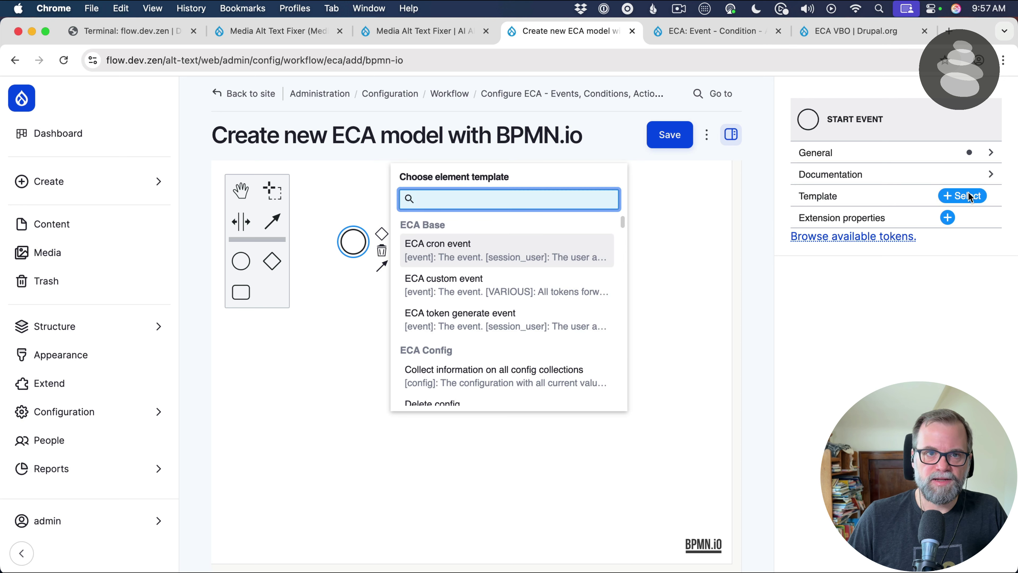
pyautogui.write('ex')
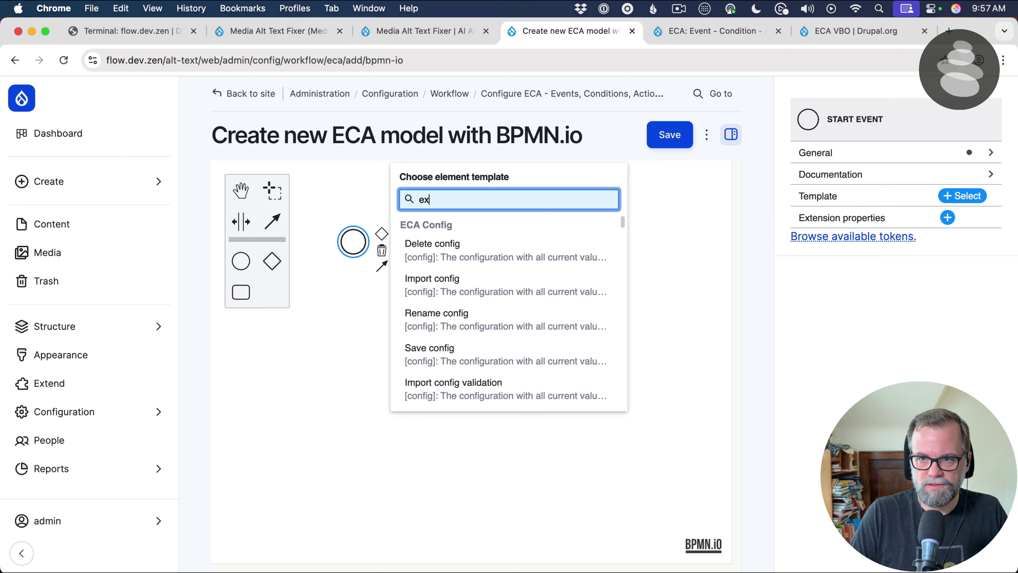
pyautogui.write('c')
pyautogui.press('BackSpace')
pyautogui.press('BackSpace')
pyautogui.press('BackSpace')
pyautogui.write('v')
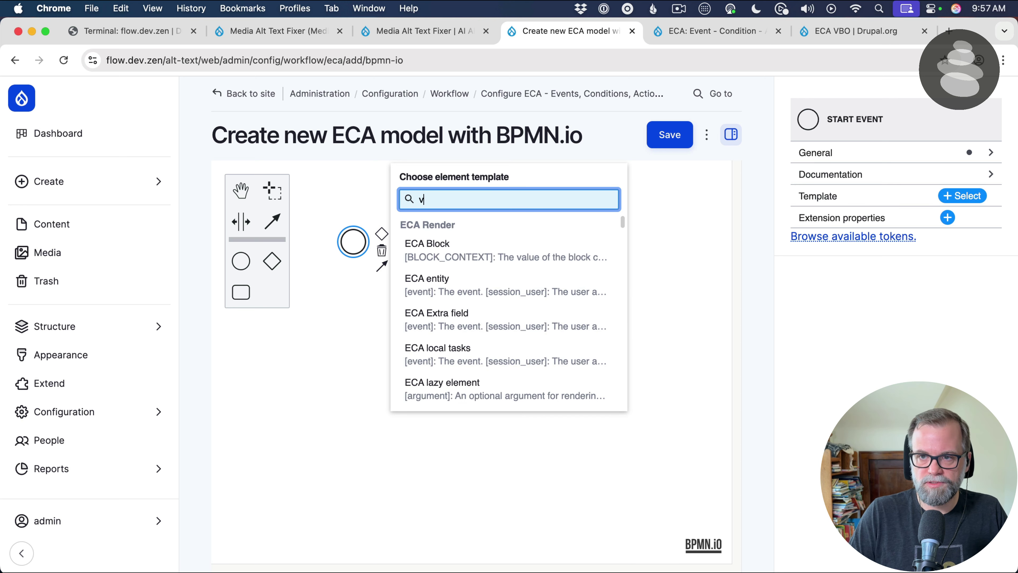
pyautogui.write('bo')
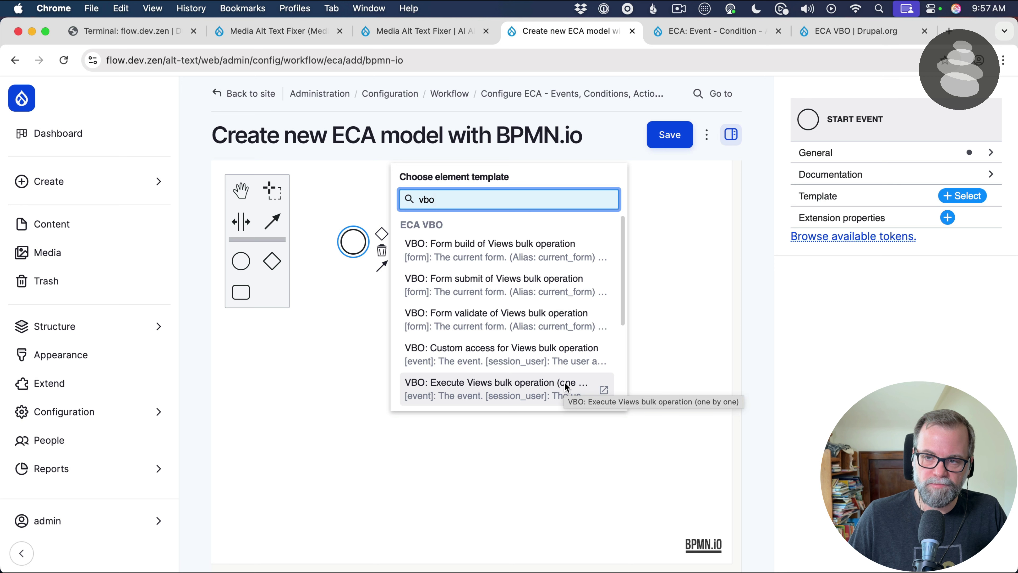
pyautogui.click(529, 385)
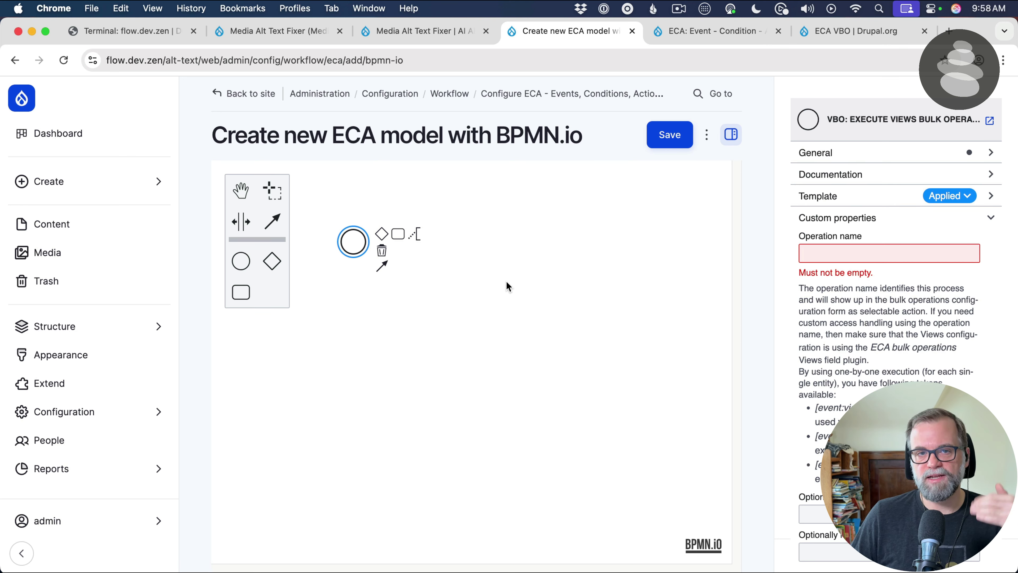
# Set the start event's operation name to "Generate AI Alt Text and Mark for Review"
pyautogui.click(856, 247)
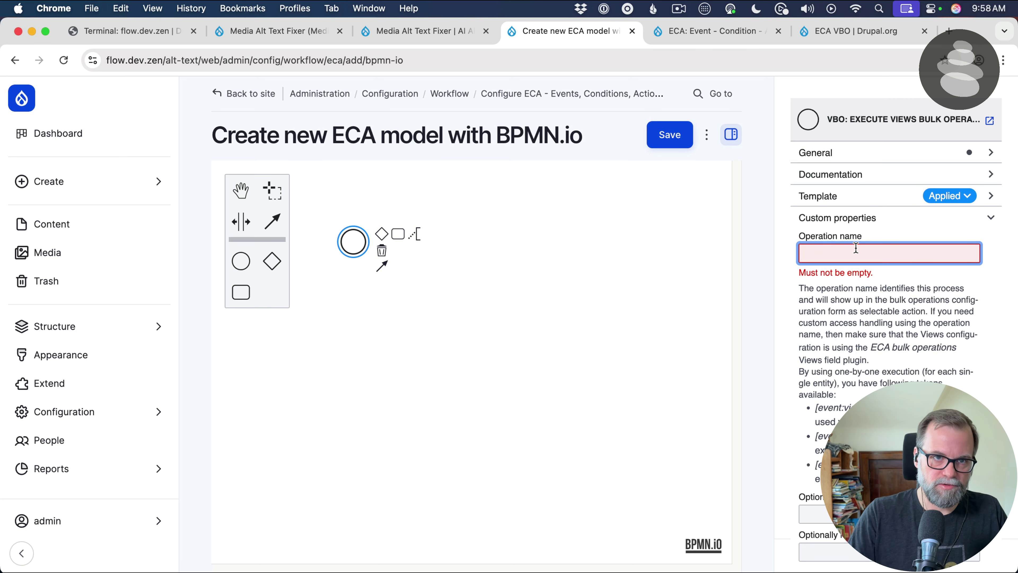
pyautogui.write('Geen')
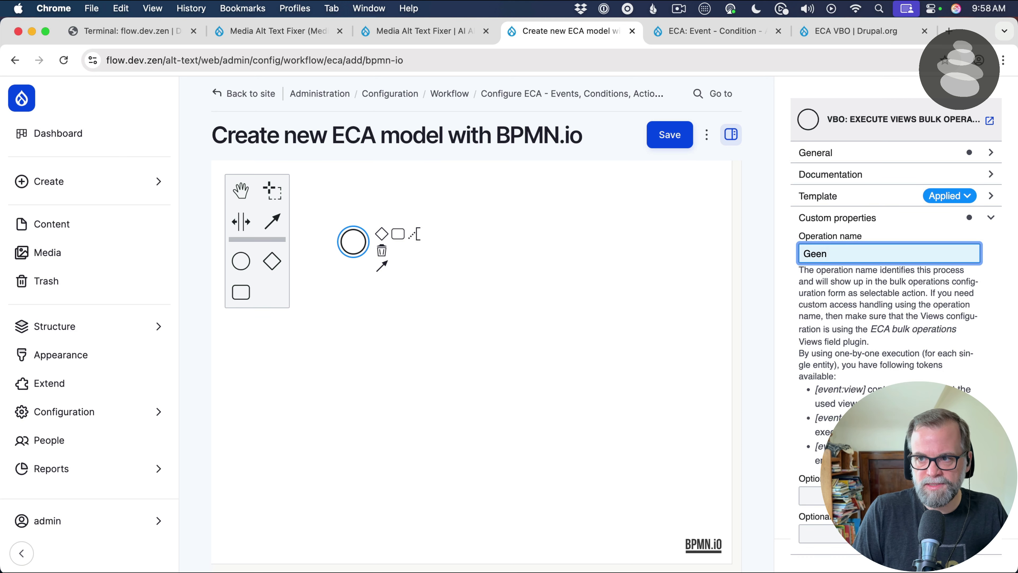
pyautogui.press('BackSpace')
pyautogui.press('BackSpace')
pyautogui.write('ner')
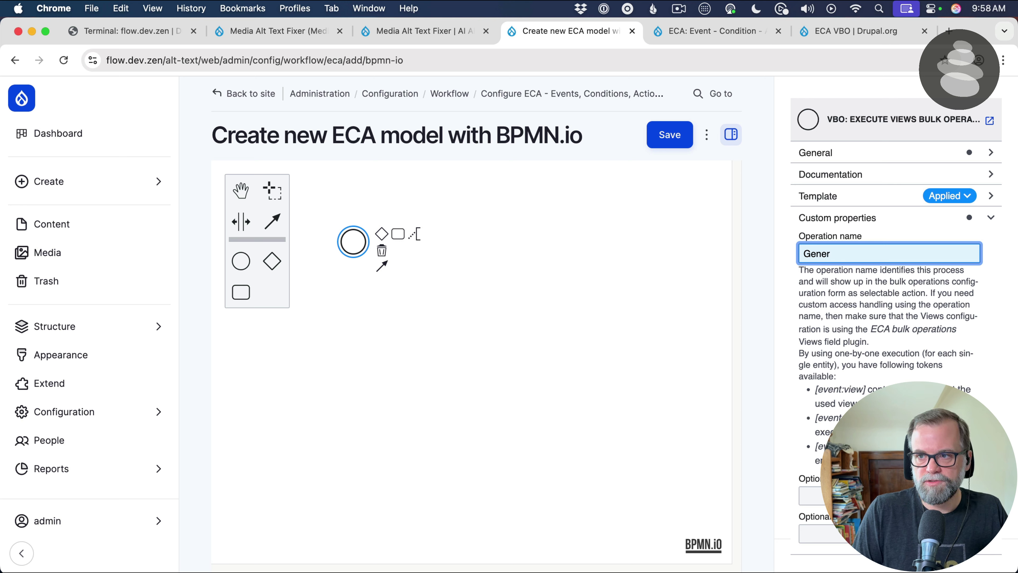
pyautogui.write('ate AI Alt T')
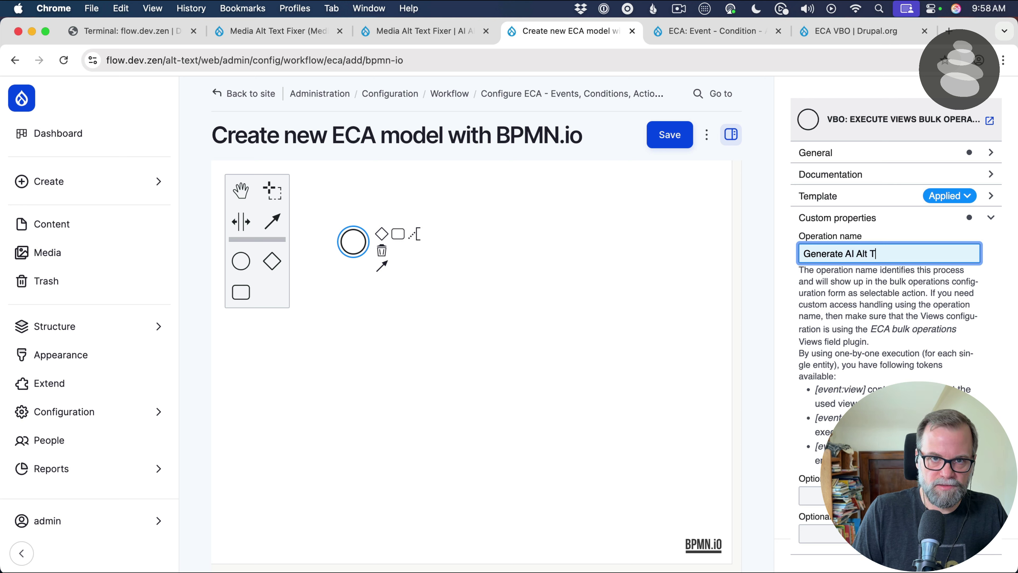
pyautogui.write('ext and Mark for')
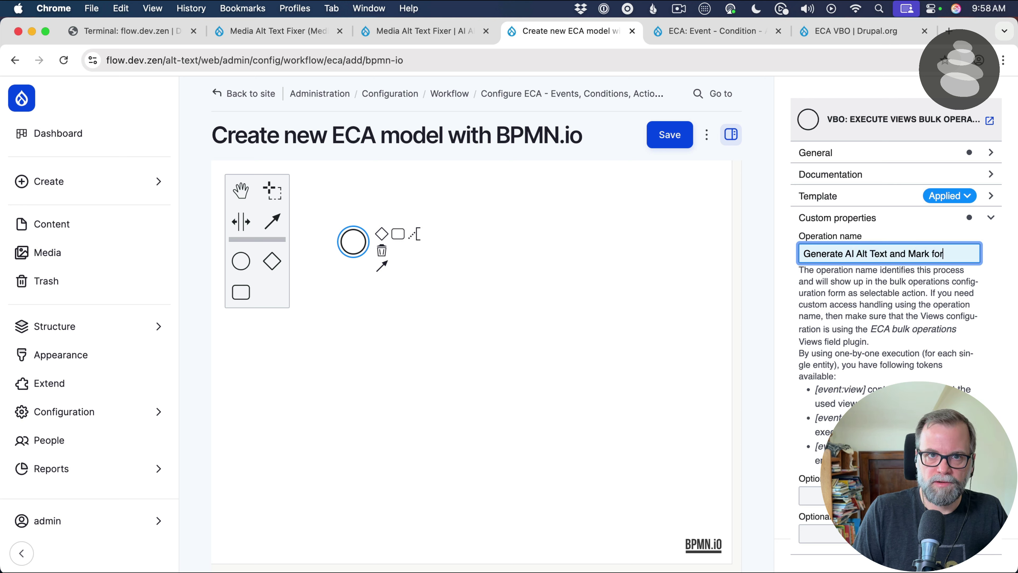
pyautogui.write(' Review')
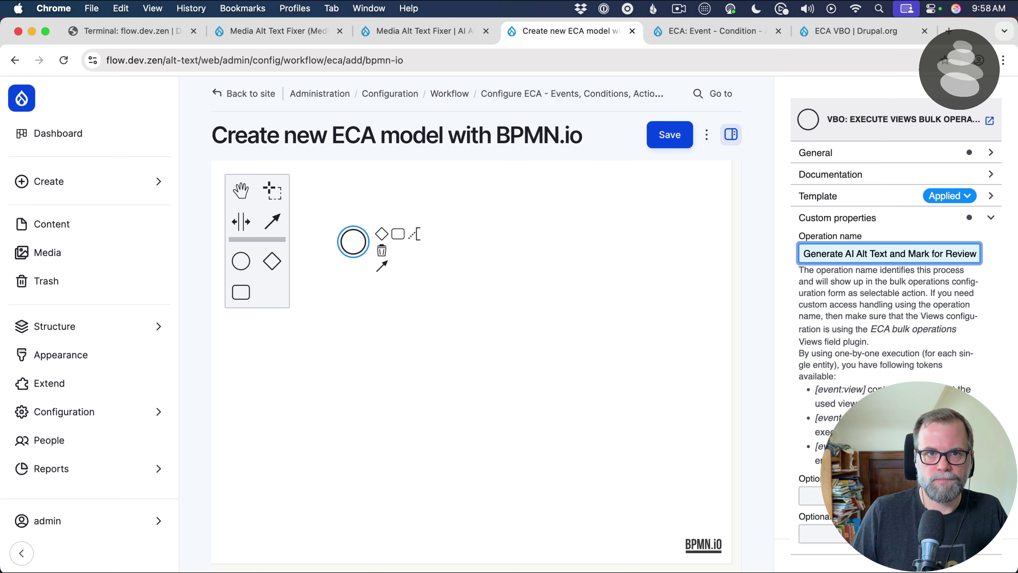
pyautogui.click(465, 265)
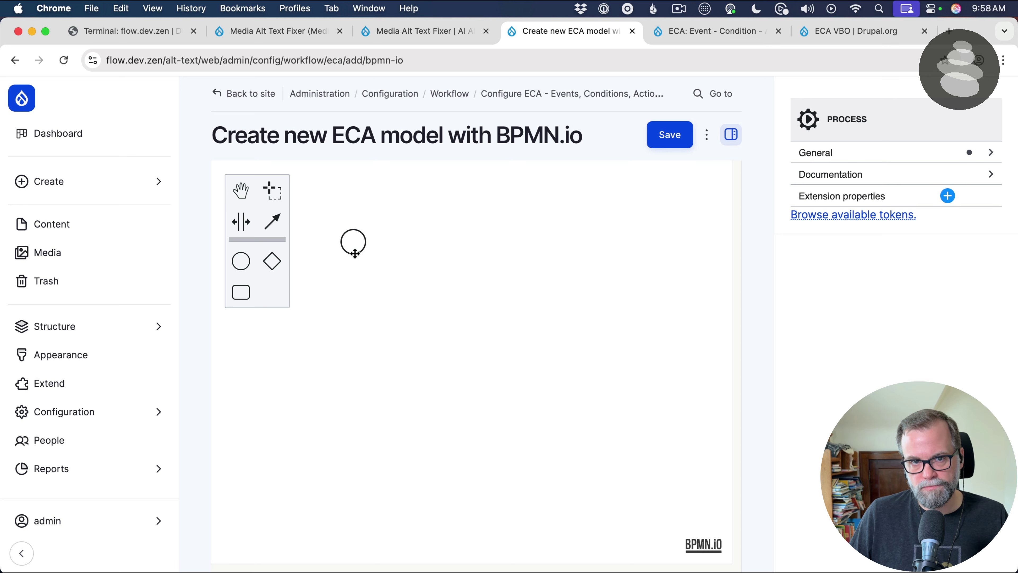
# Append a task to the start event and label it "Generate the Alt Text"
pyautogui.click(353, 242)
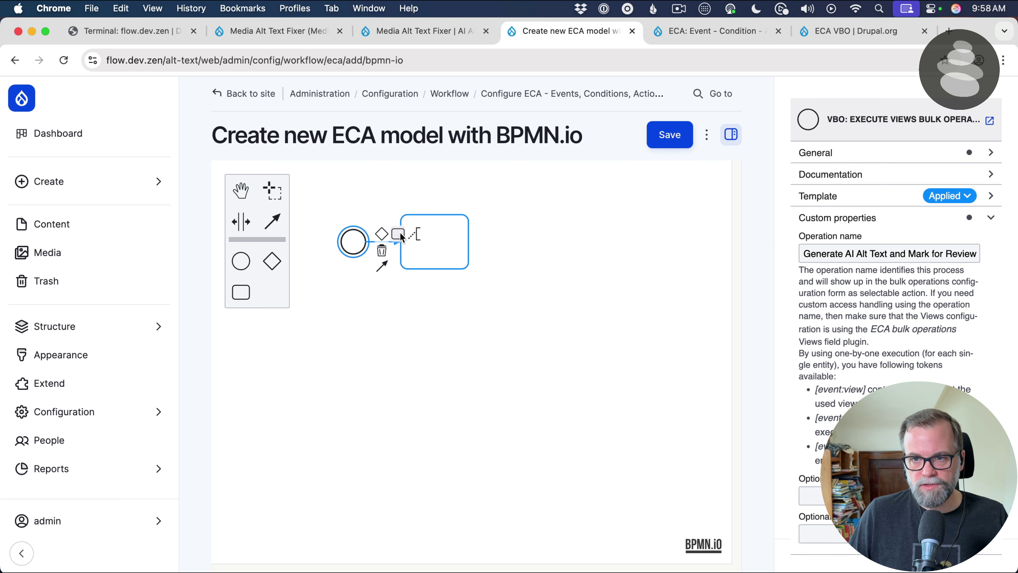
pyautogui.click(398, 234)
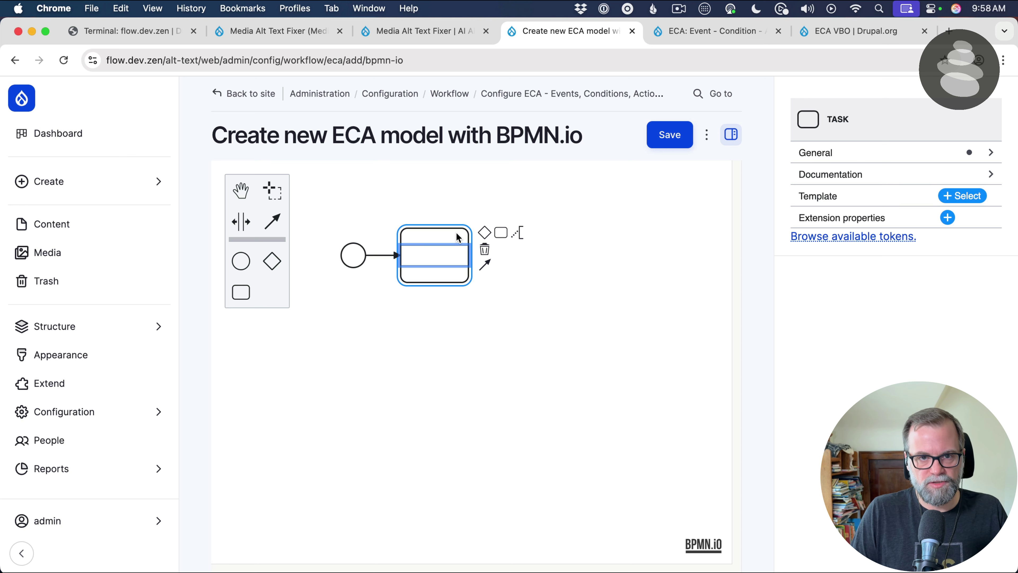
pyautogui.write('Generate')
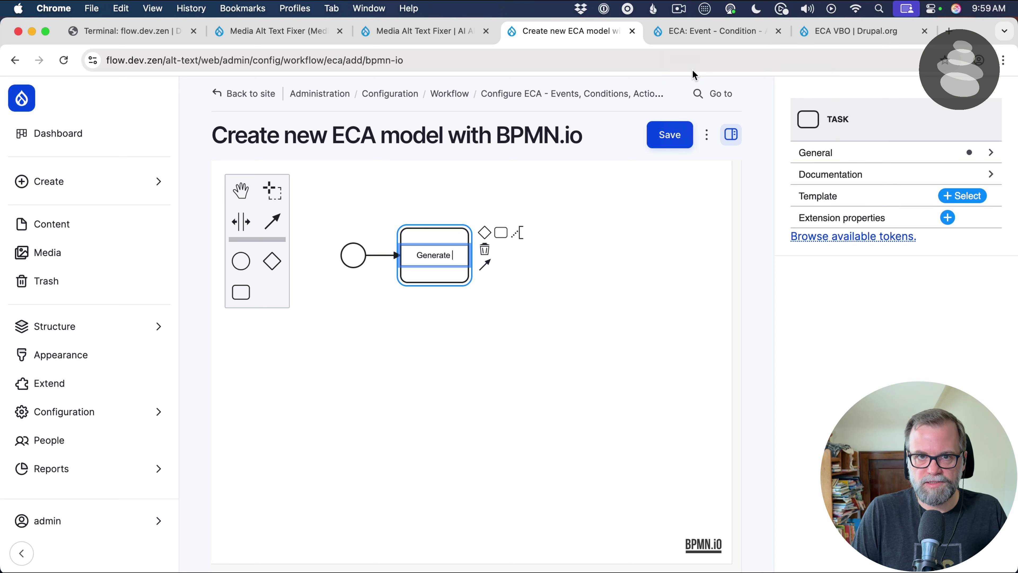
pyautogui.write(' the Alt Text')
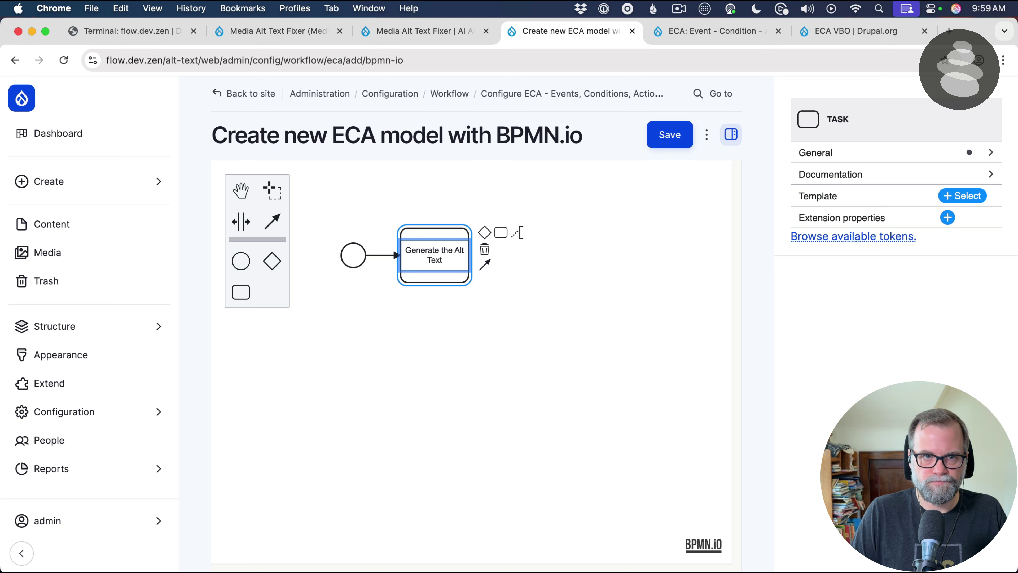
pyautogui.press('Return')
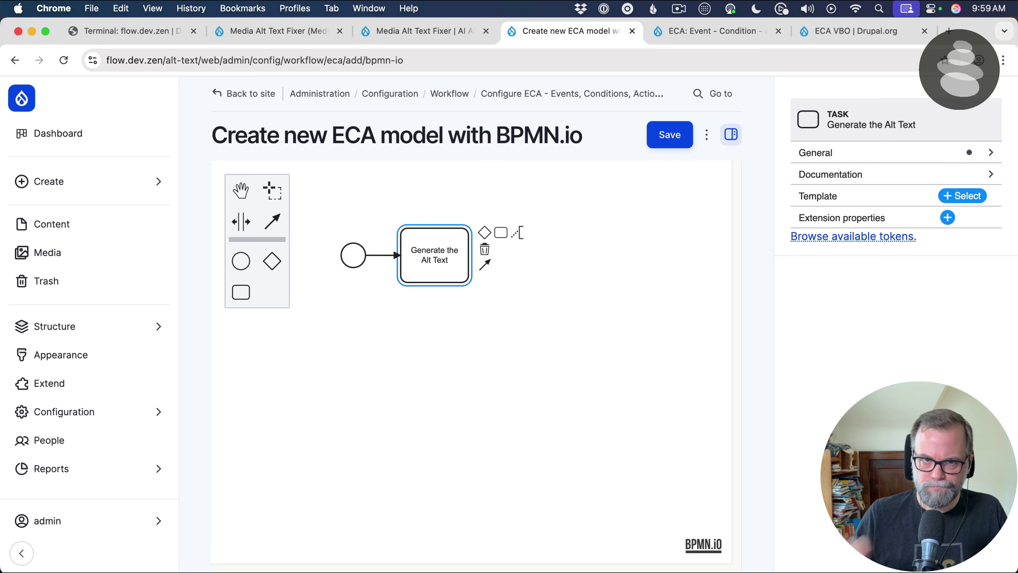
pyautogui.click(651, 231)
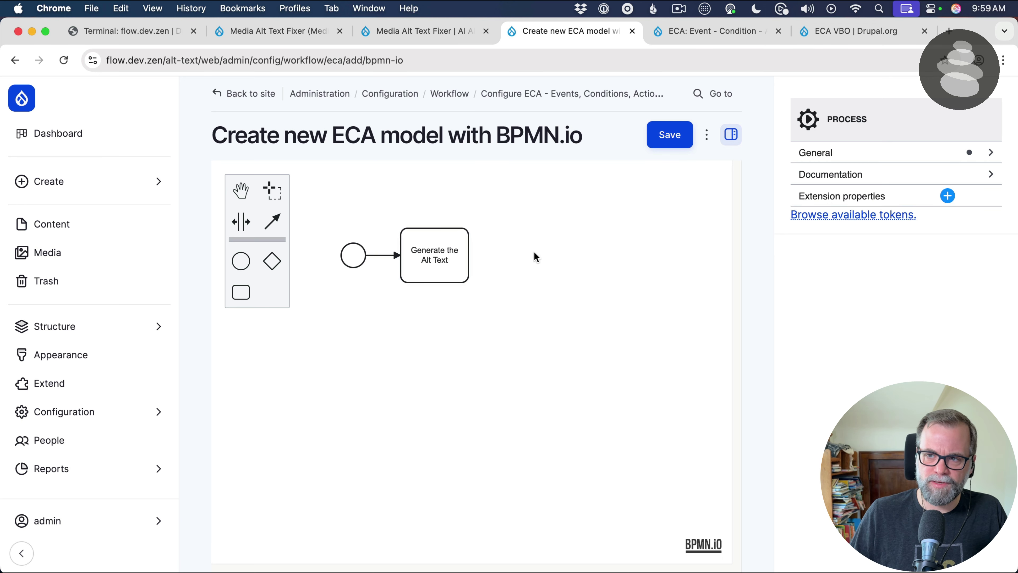
# Apply the "Display a message to the user" template to the Generate the Alt Text task
pyautogui.click(419, 241)
pyautogui.click(957, 196)
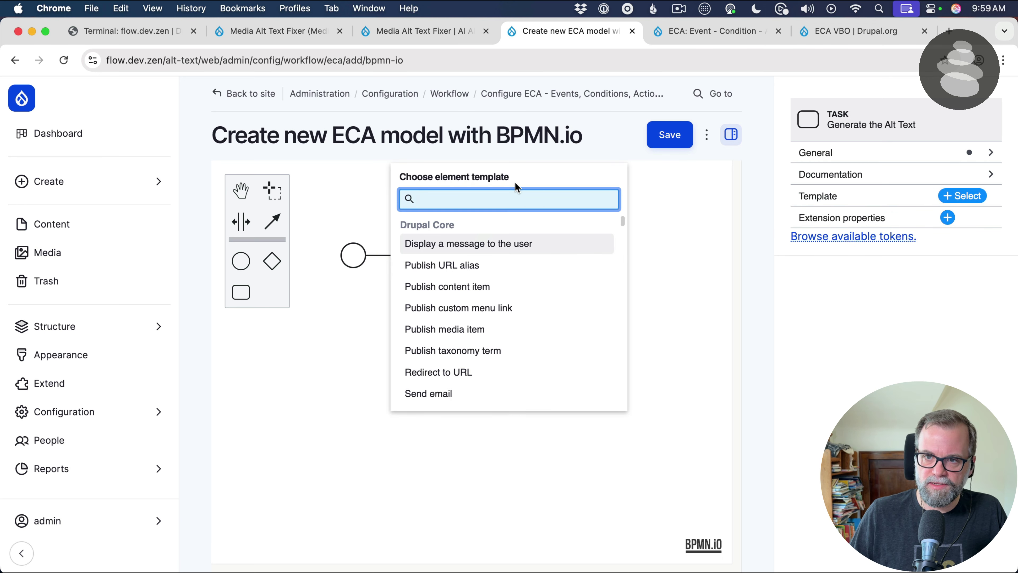
pyautogui.click(449, 251)
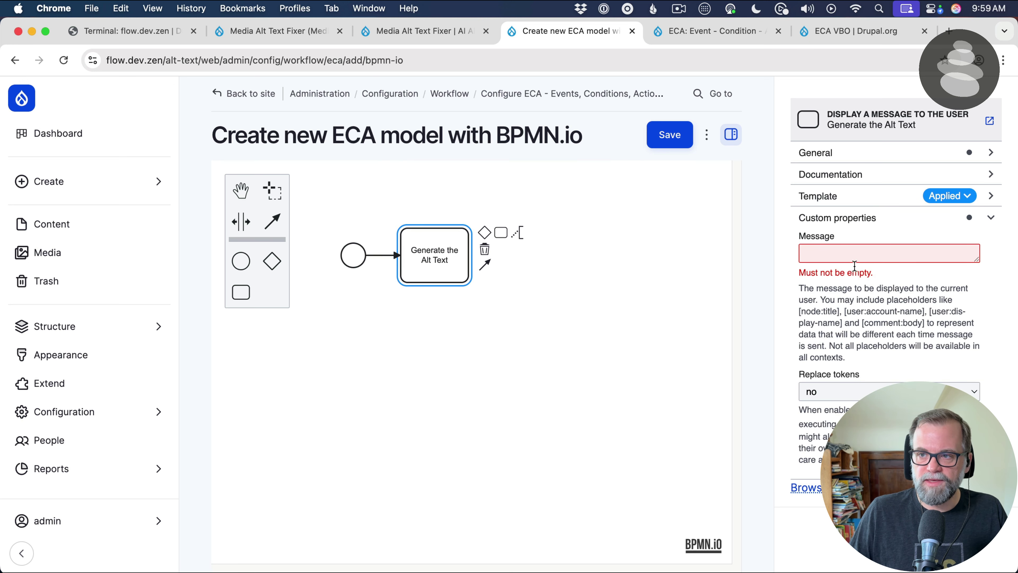
# Set the Generate the Alt Text task's message to "Alt text is being generated"
pyautogui.click(850, 251)
pyautogui.write('AI')
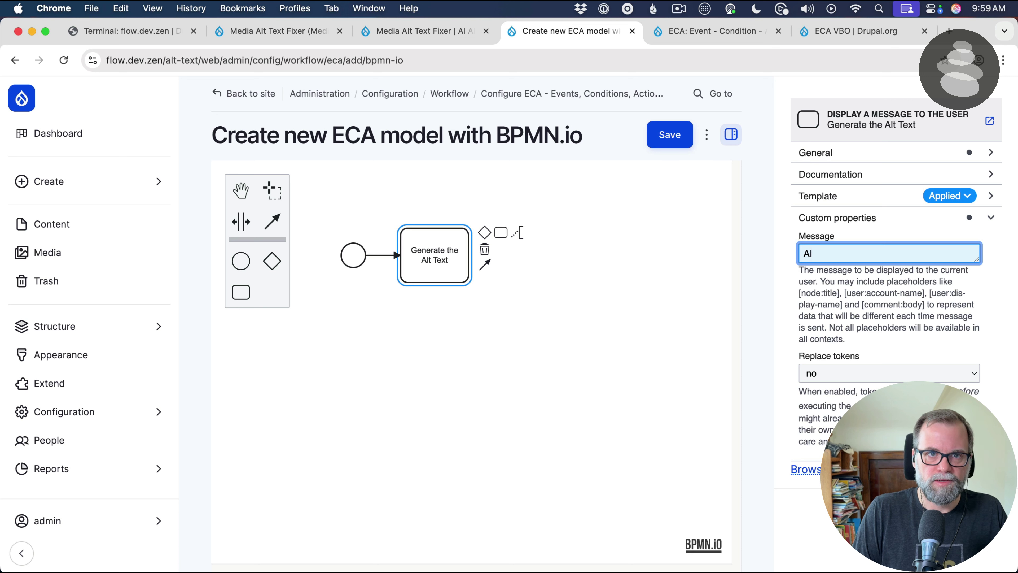
pyautogui.write(' text')
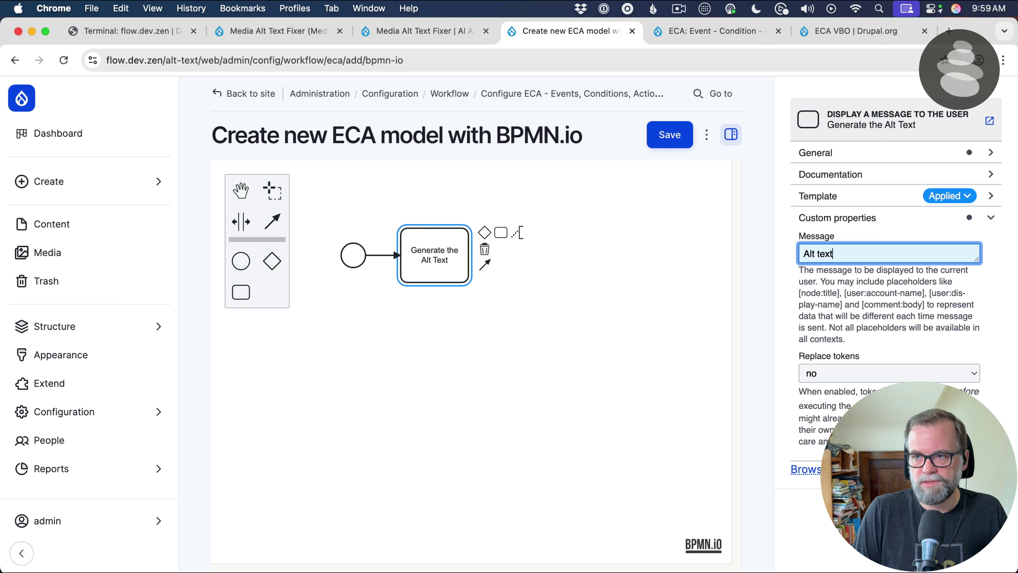
pyautogui.write(' is being gnera')
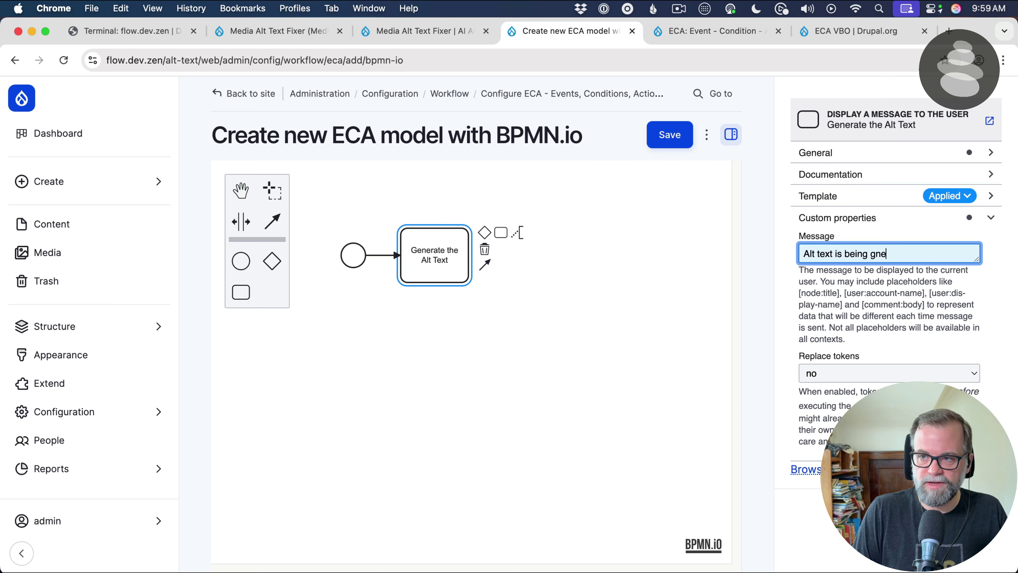
pyautogui.press('BackSpace')
pyautogui.press('BackSpace')
pyautogui.press('BackSpace')
pyautogui.press('BackSpace')
pyautogui.write('enrea')
pyautogui.press('BackSpace')
pyautogui.press('BackSpace')
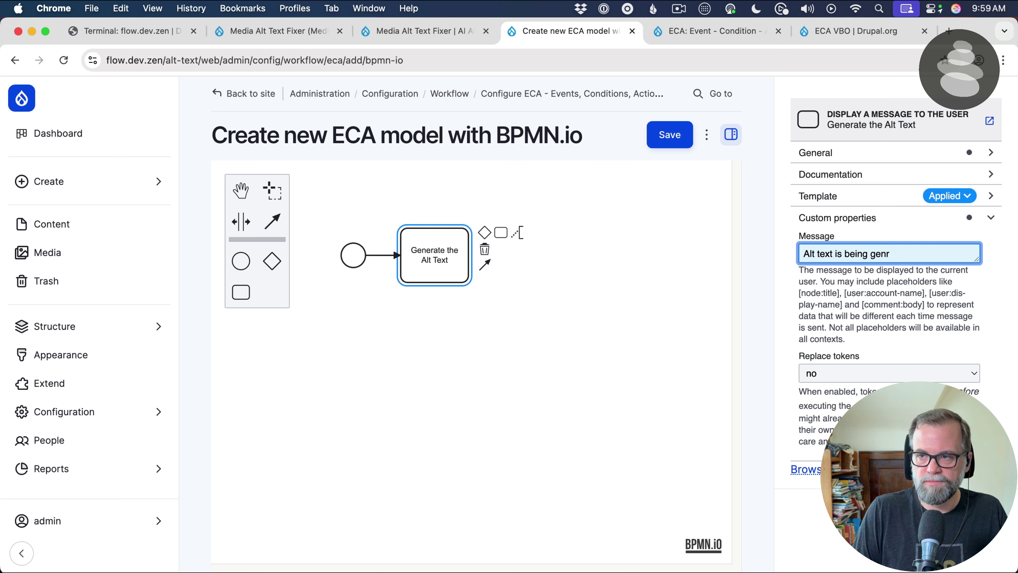
pyautogui.press('BackSpace')
pyautogui.write('erated')
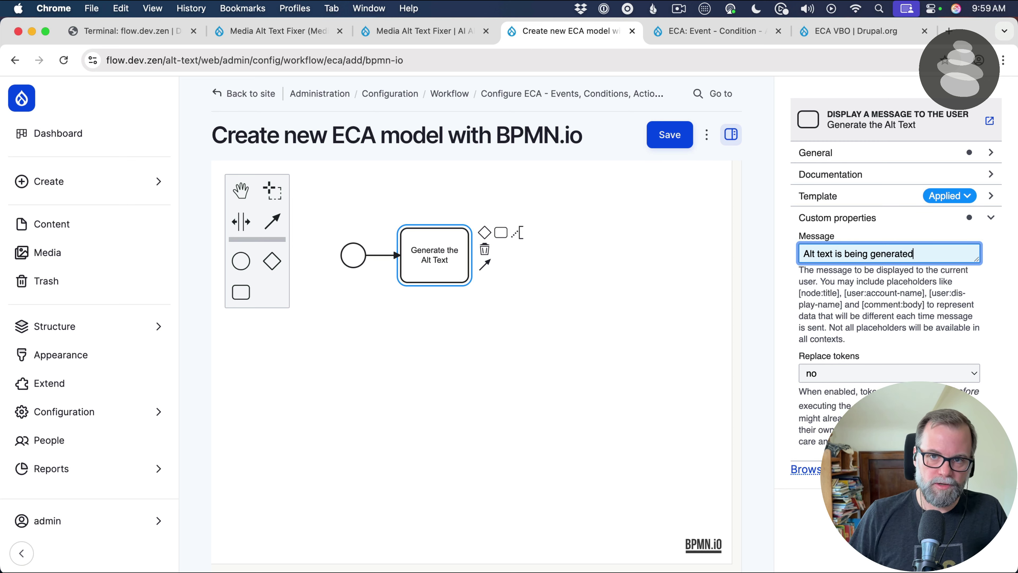
pyautogui.click(340, 337)
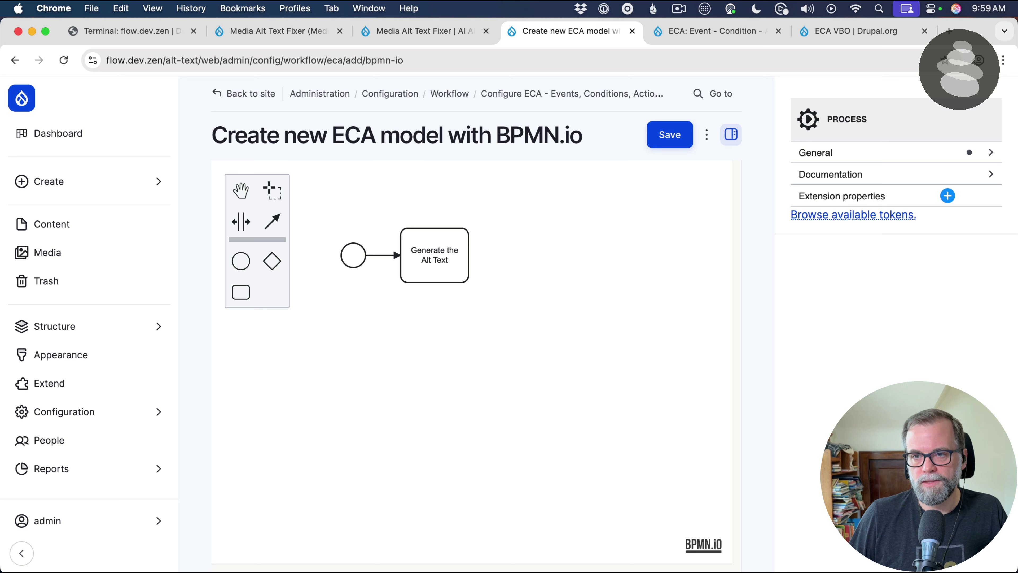
# Append a second task after Generate the Alt Text and label it "Set Needs Review Flag"
pyautogui.click(434, 257)
pyautogui.click(500, 233)
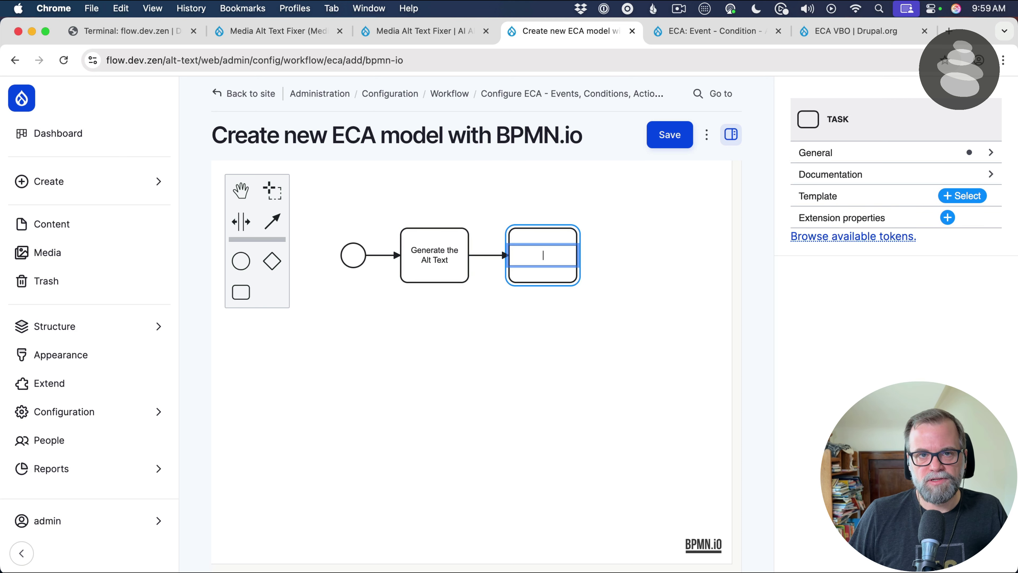
pyautogui.write('Set Media')
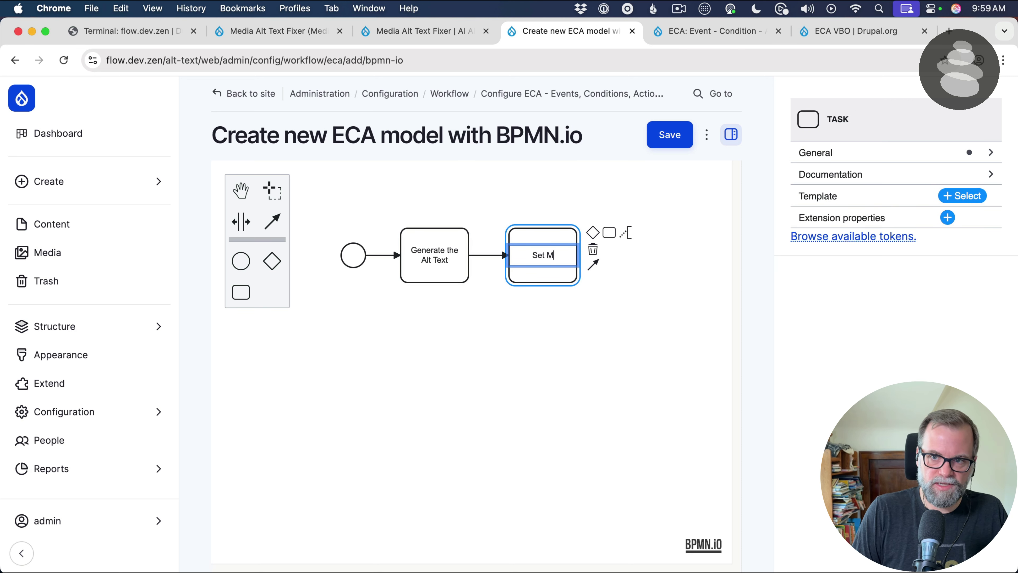
pyautogui.press('BackSpace')
pyautogui.press('BackSpace')
pyautogui.press('BackSpace')
pyautogui.press('BackSpace')
pyautogui.press('BackSpace')
pyautogui.write('Ne')
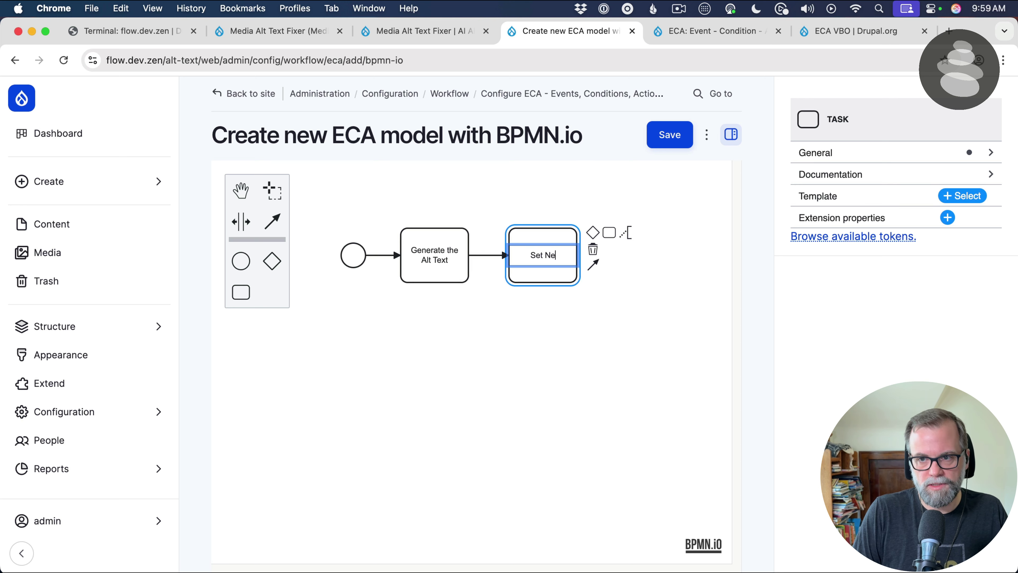
pyautogui.write('eds Review Flag')
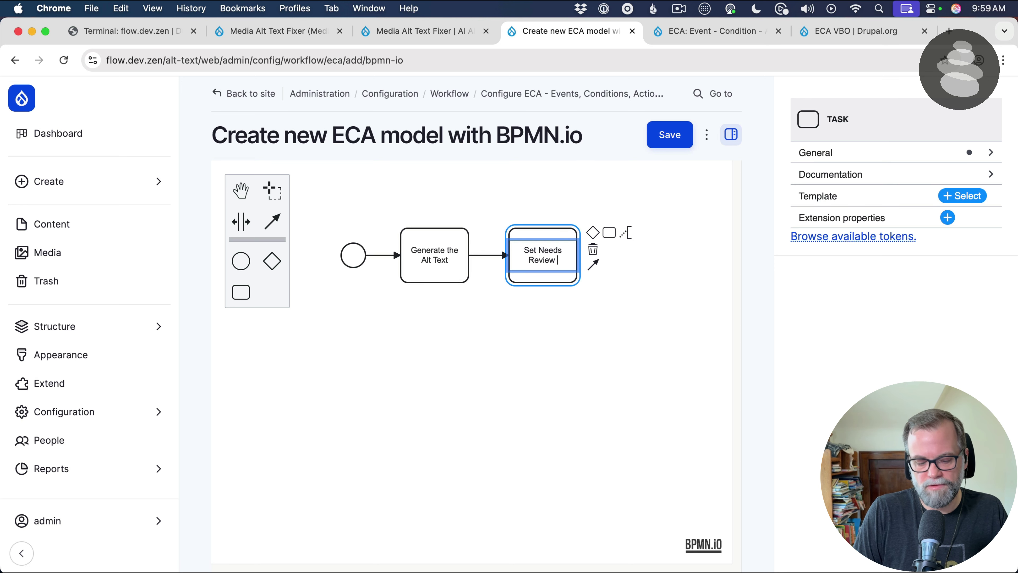
pyautogui.click(489, 355)
# Apply the "Entity: set field value" template to the Set Needs Review Flag task
pyautogui.click(528, 264)
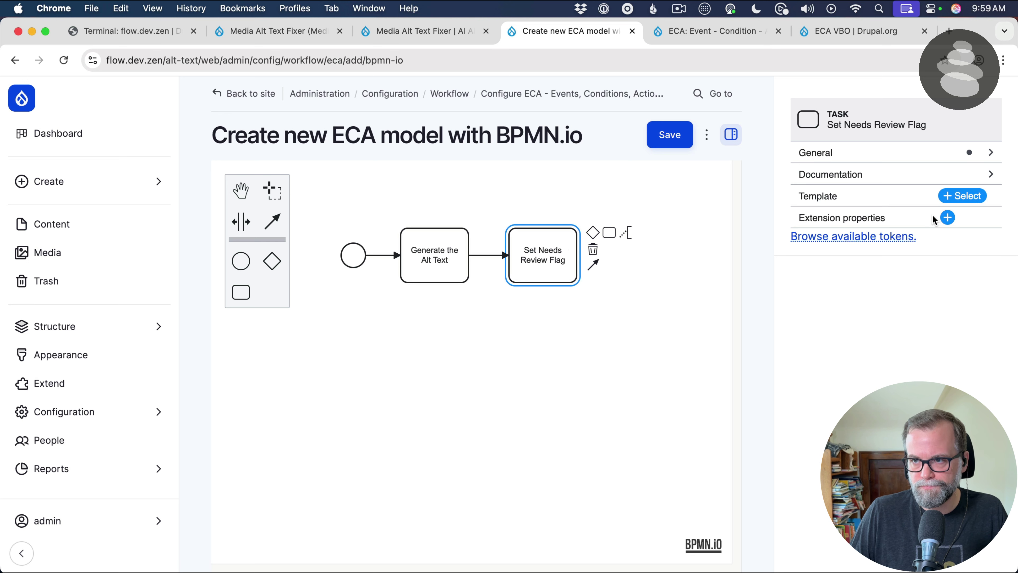
pyautogui.click(958, 200)
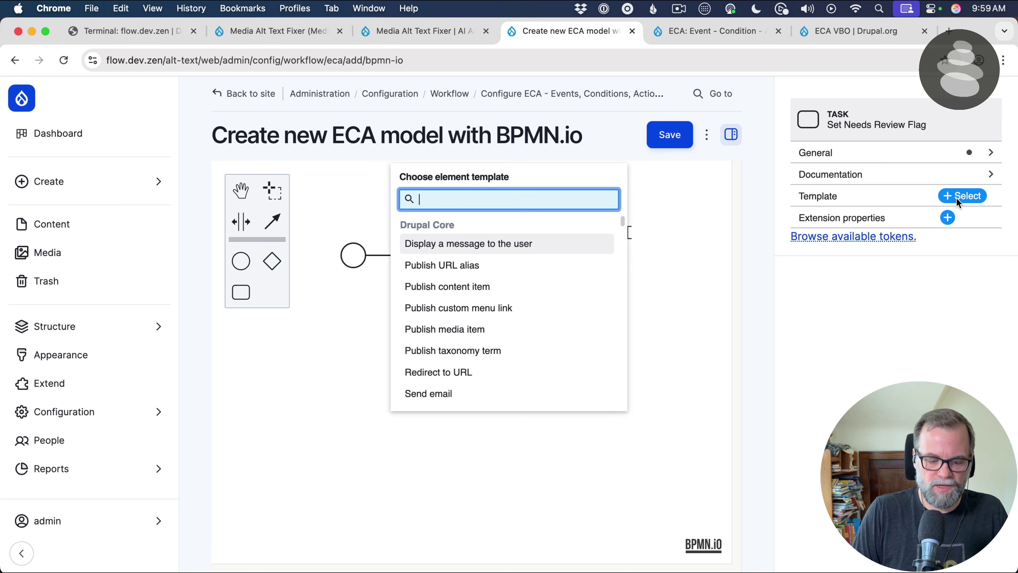
pyautogui.write('set field')
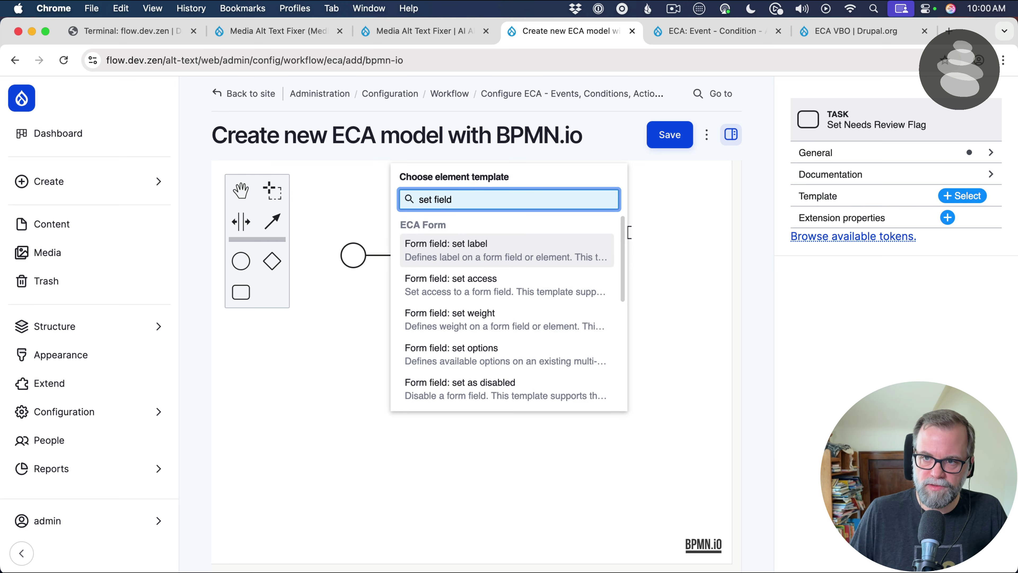
pyautogui.write(' va')
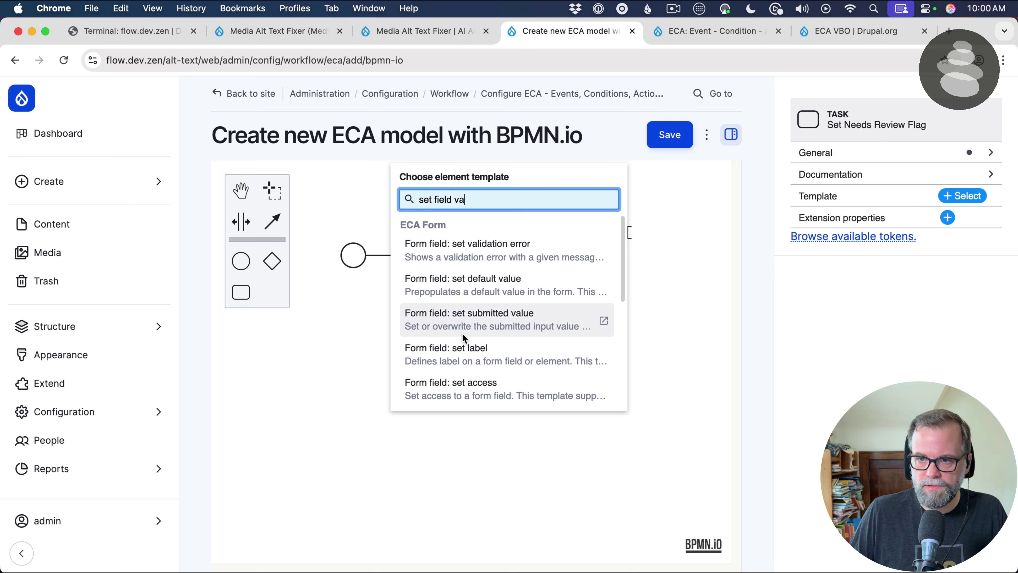
pyautogui.scroll(-1, 464, 338)
pyautogui.scroll(-3, 464, 338)
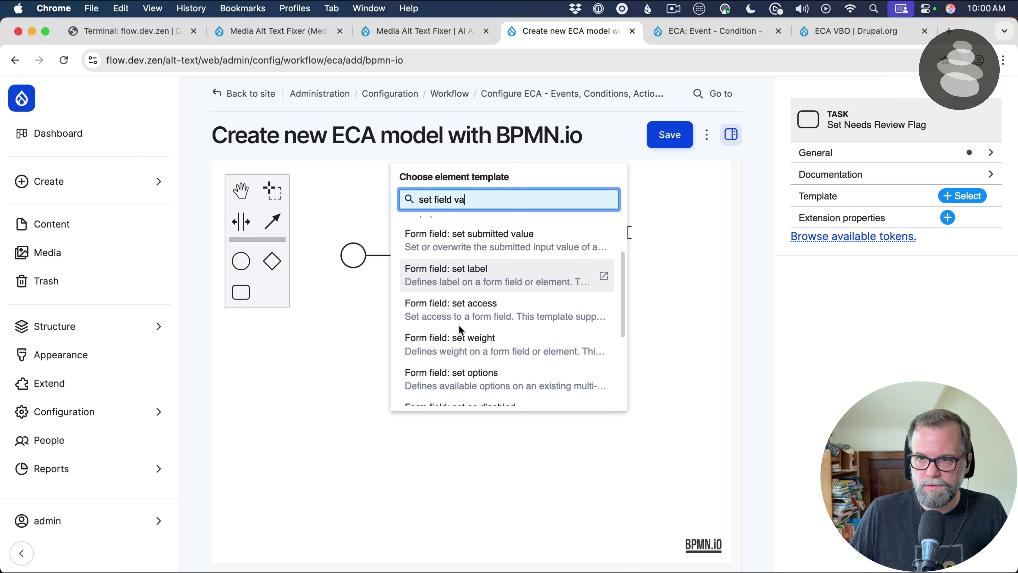
pyautogui.write('lue')
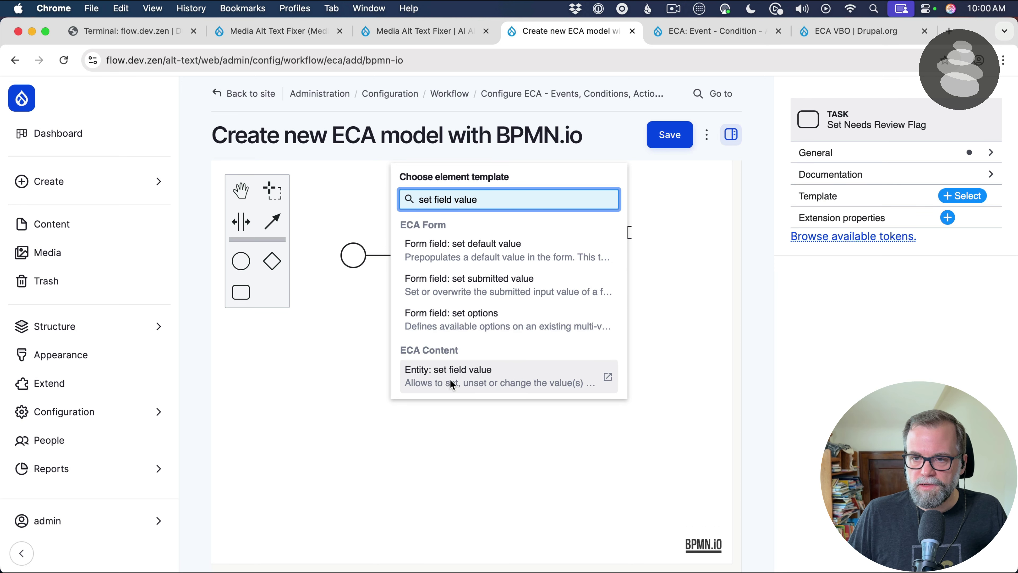
pyautogui.click(454, 376)
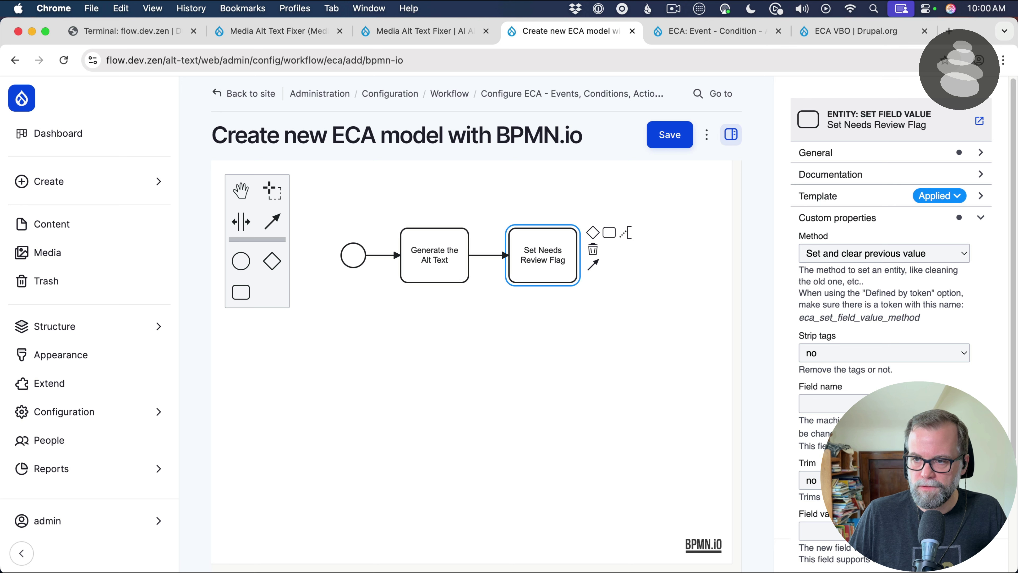
# Open the Image media type's list of fields in a separate browser tab
pyautogui.click(839, 405)
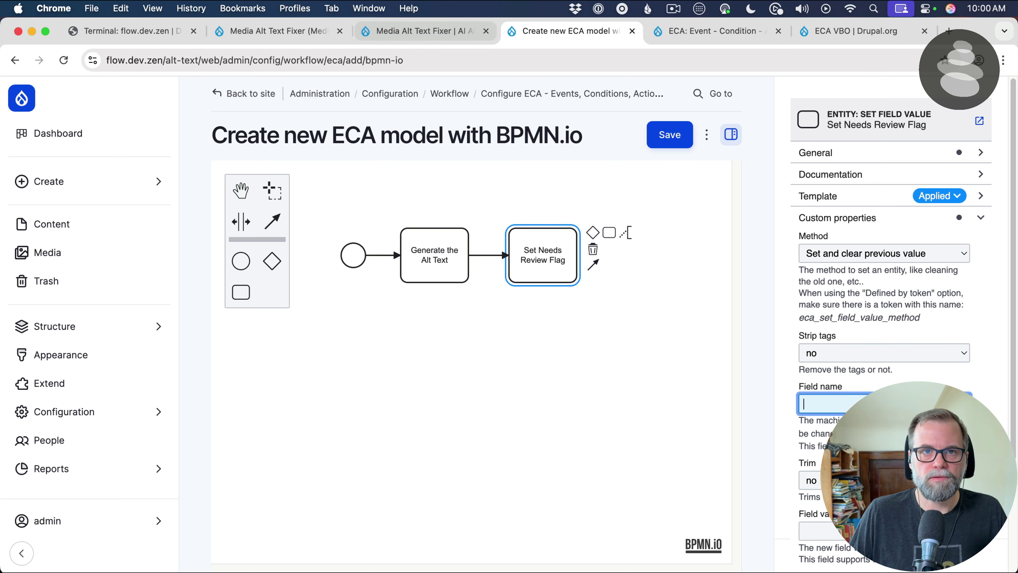
pyautogui.click(727, 32)
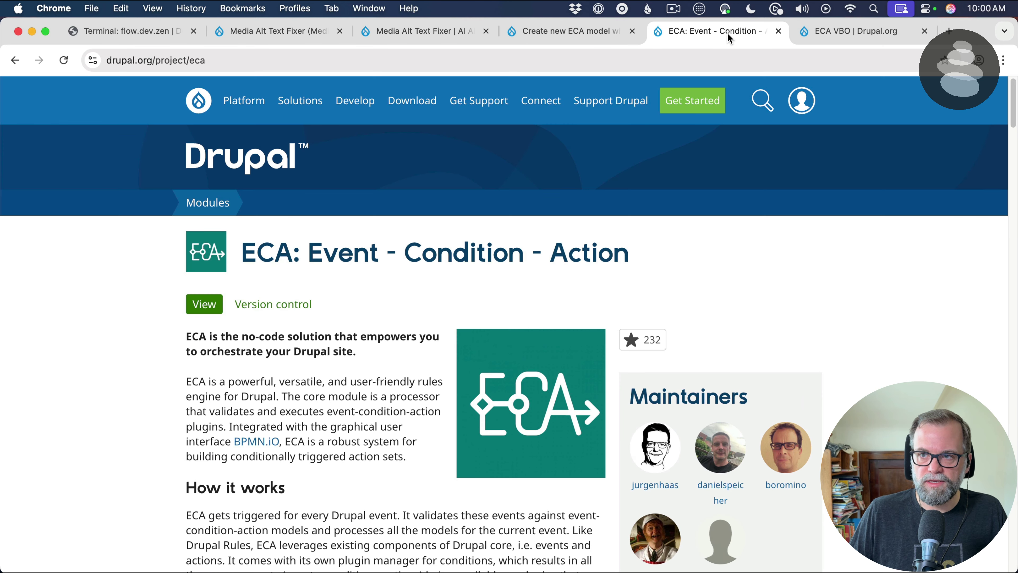
pyautogui.click(417, 31)
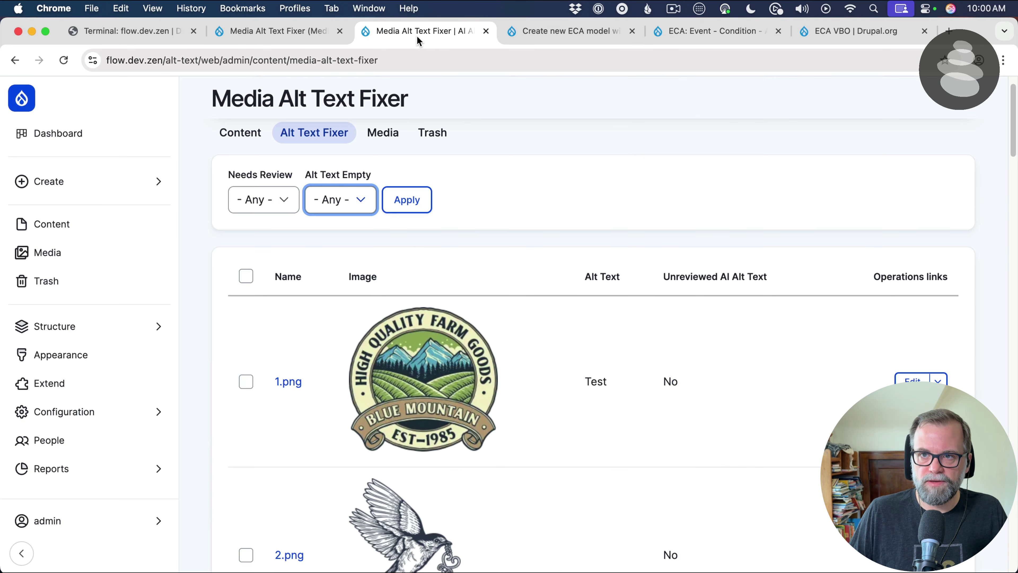
pyautogui.click(40, 337)
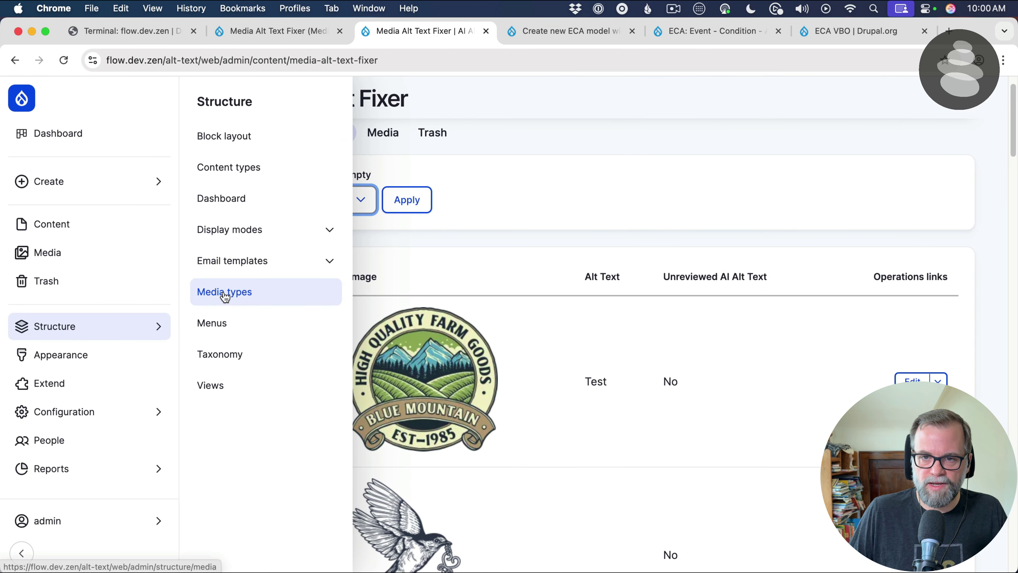
pyautogui.rightClick(232, 299)
pyautogui.click(233, 299)
pyautogui.click(501, 40)
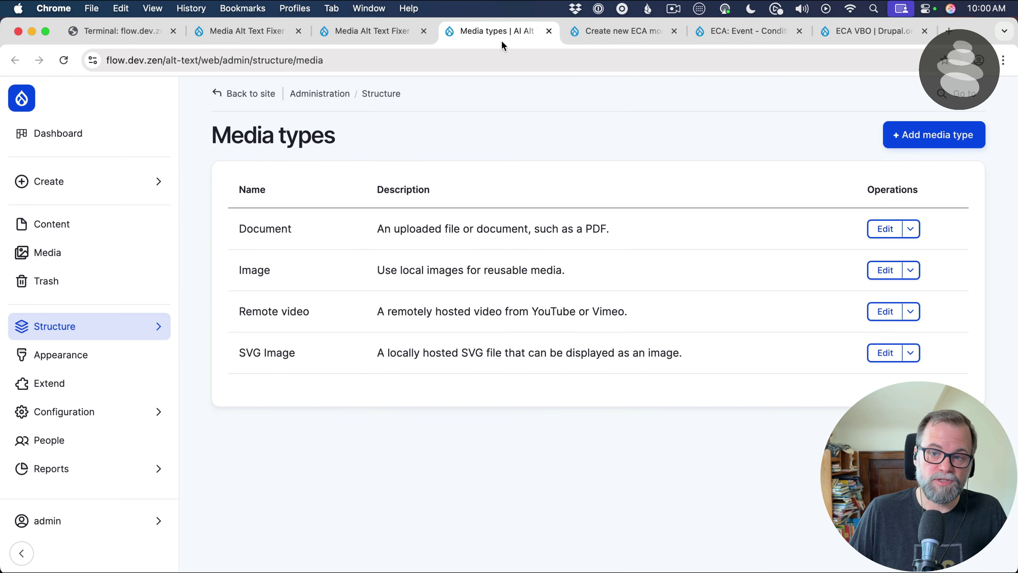
pyautogui.click(885, 269)
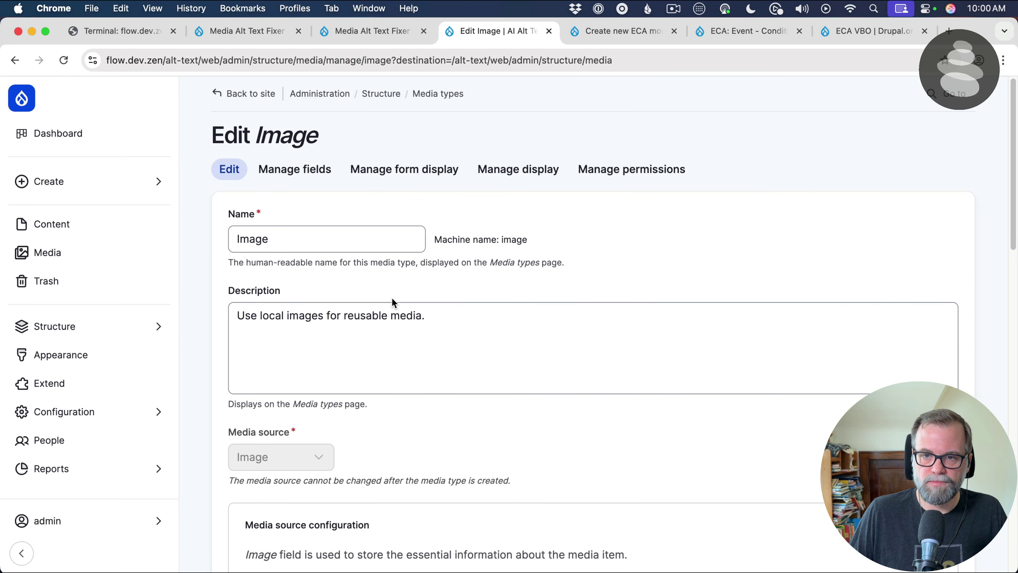
pyautogui.click(297, 179)
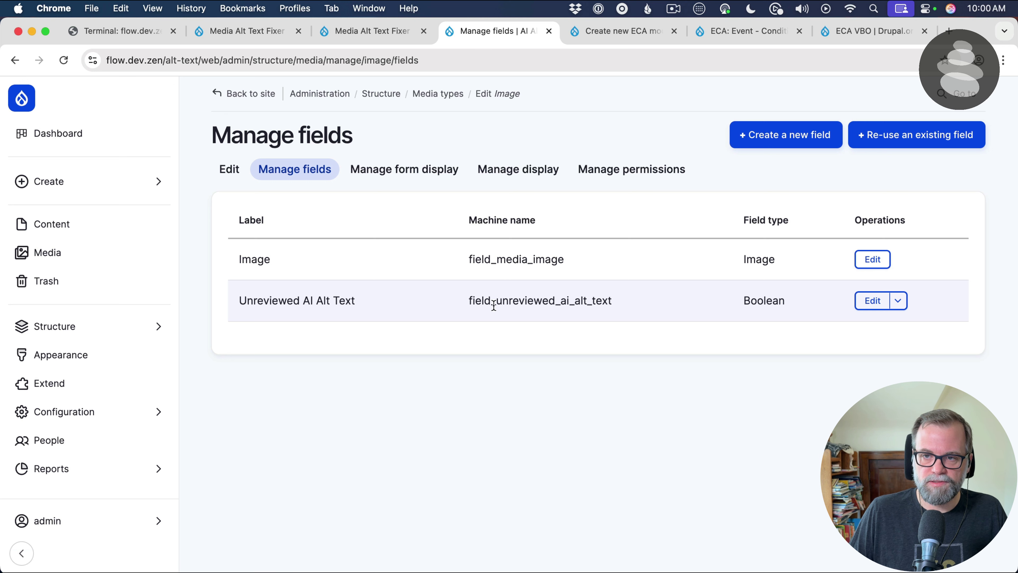
# Copy the machine name field_unreviewed_ai_alt_text into the Set Needs Review Flag task's field name and set its field value to 1
pyautogui.doubleClick(493, 303)
pyautogui.press('super+c')
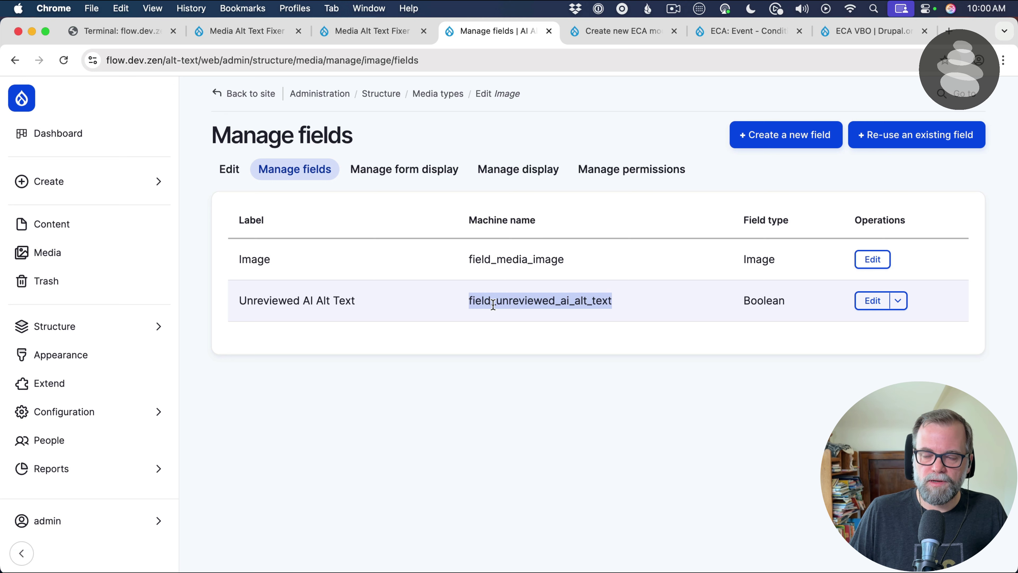
pyautogui.click(365, 34)
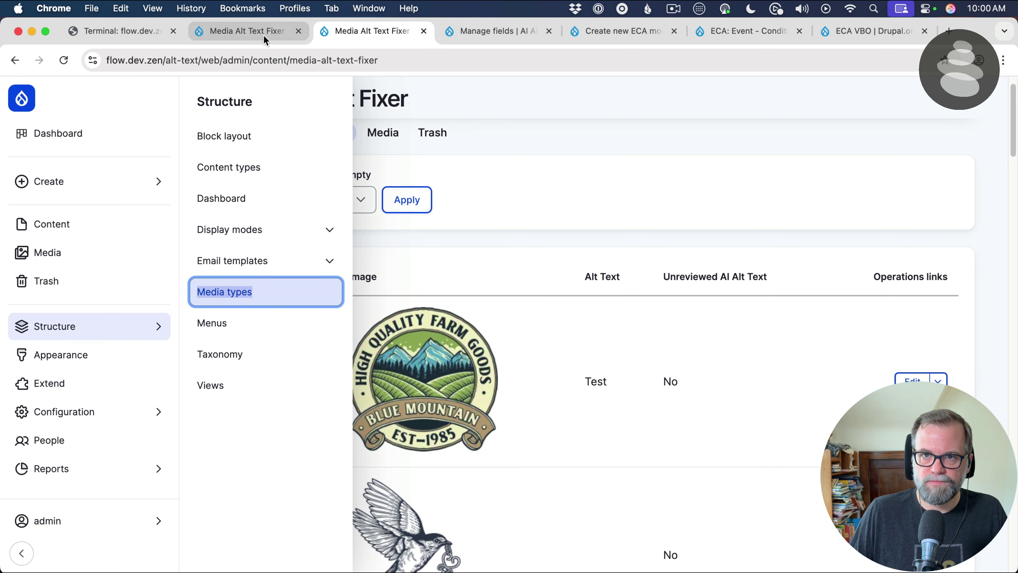
pyautogui.click(578, 37)
pyautogui.press('super+v')
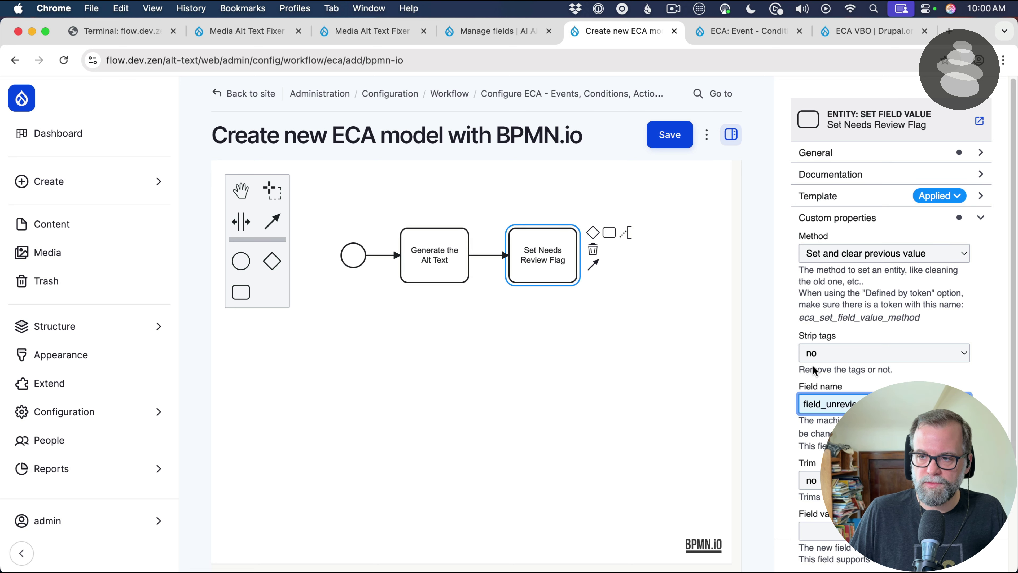
pyautogui.scroll(-2, 902, 321)
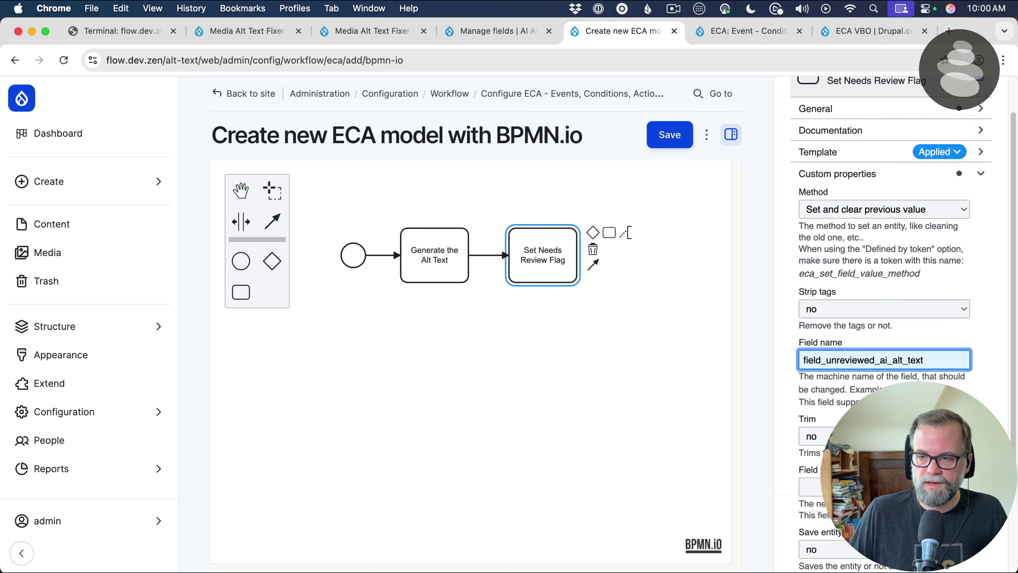
pyautogui.click(810, 487)
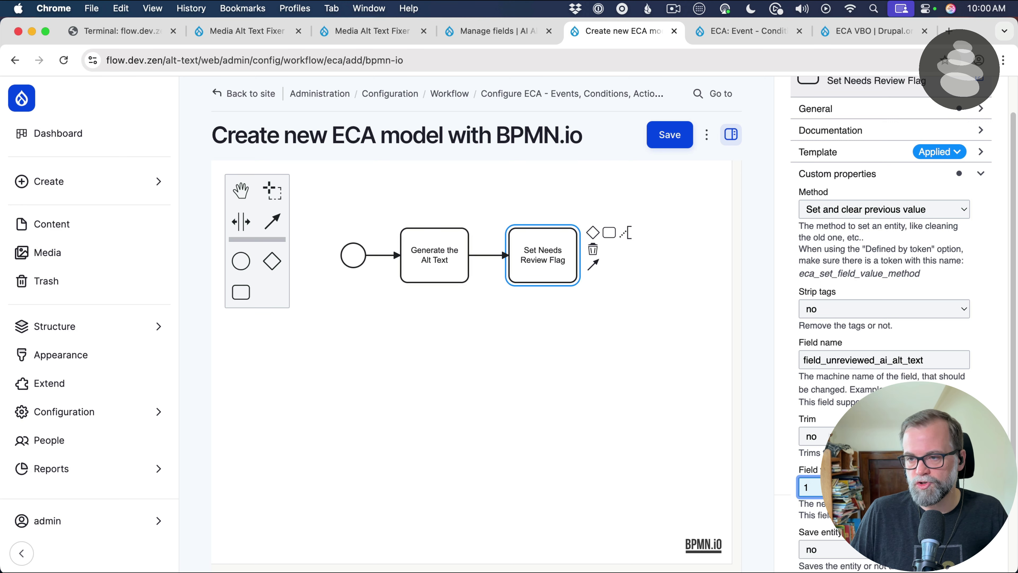
# Copy the last event token listed in the start event's operation description into the Set Needs Review Flag task's Entity property
pyautogui.scroll(-3, 881, 321)
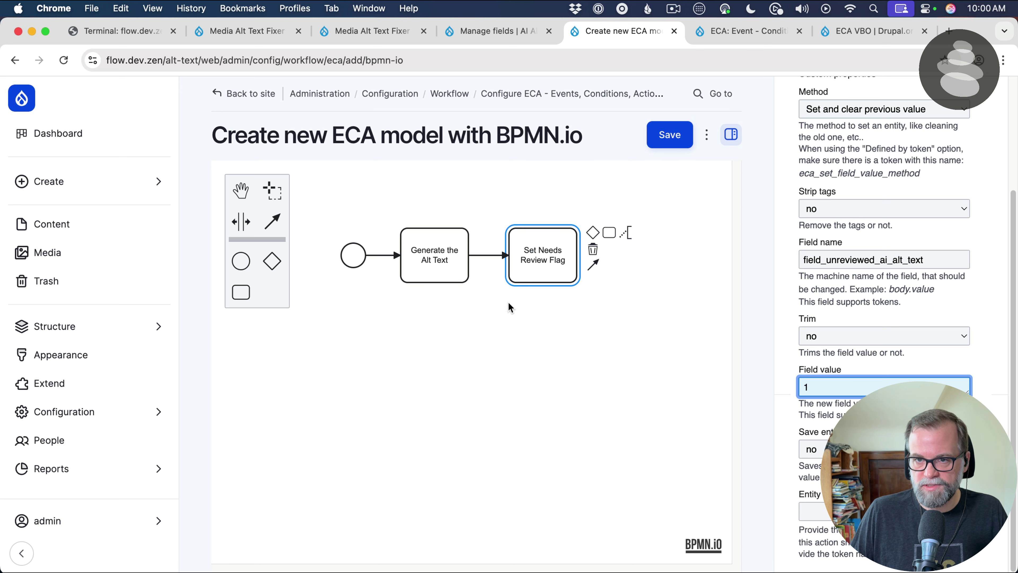
pyautogui.click(811, 512)
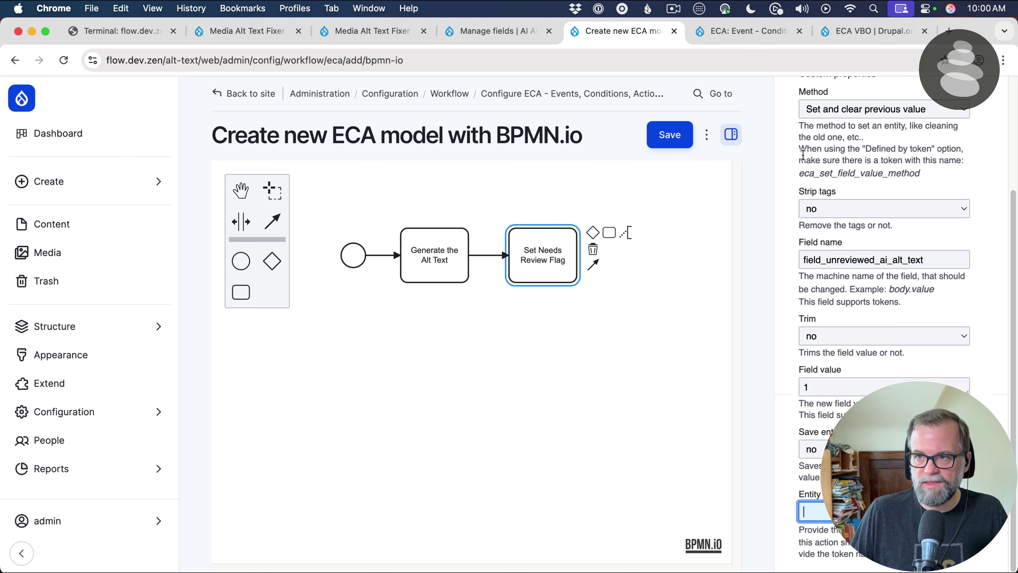
pyautogui.click(357, 254)
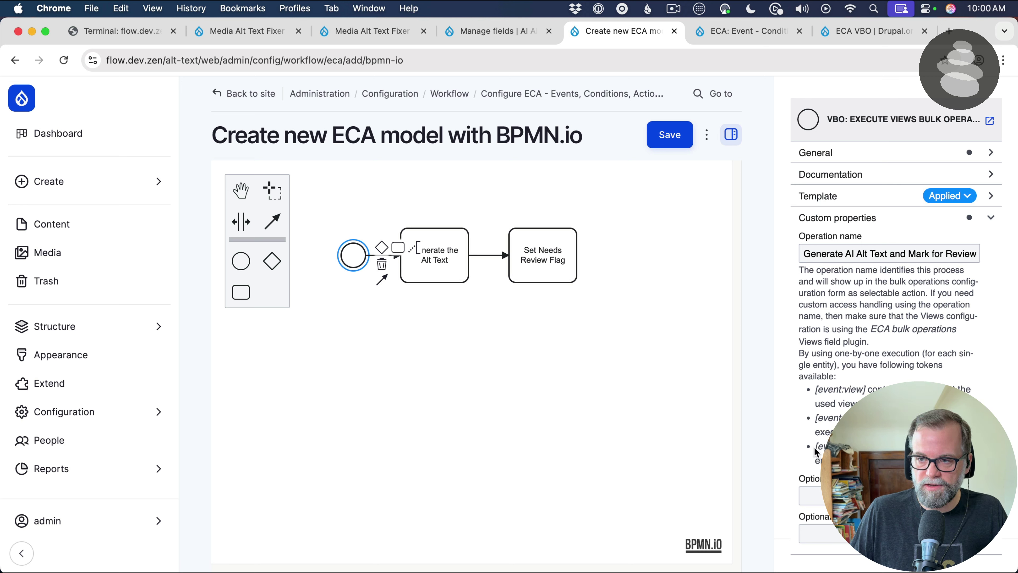
pyautogui.moveTo(816, 447); pyautogui.dragTo(882, 447)
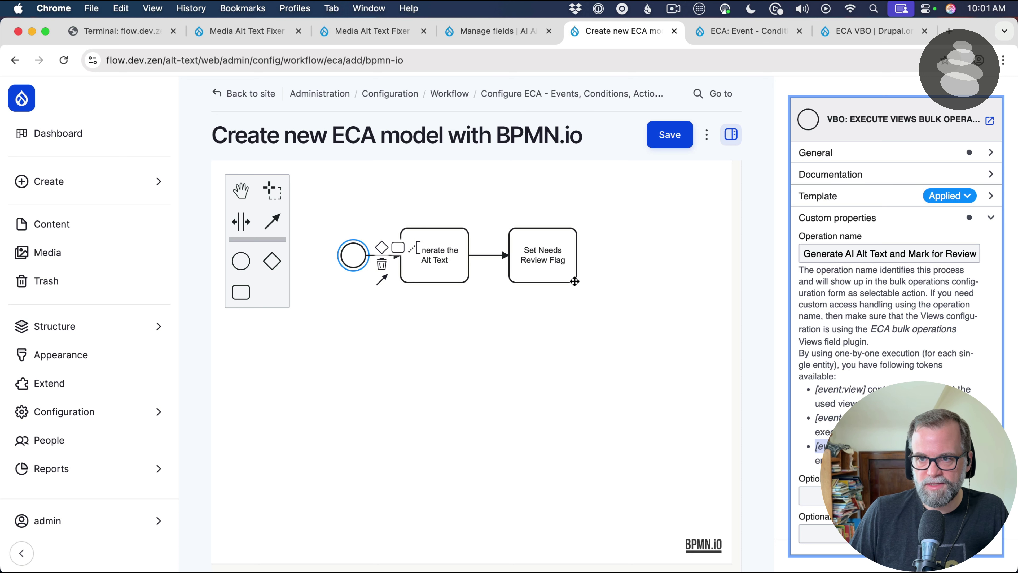
pyautogui.click(556, 253)
pyautogui.scroll(-3, 882, 280)
pyautogui.click(810, 511)
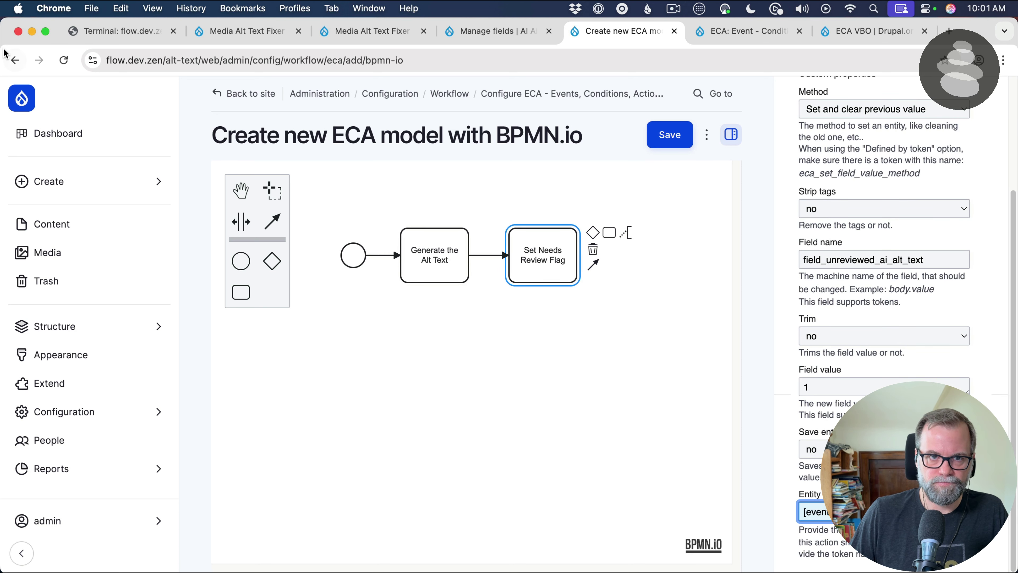
pyautogui.click(597, 269)
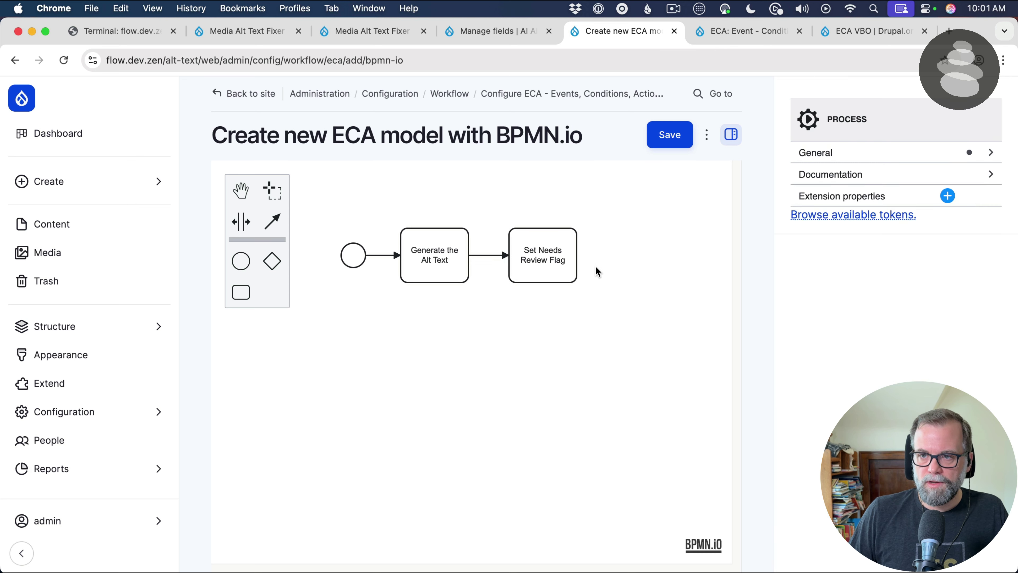
# Append a task after Set Needs Review Flag and label it "Set a new revision"
pyautogui.click(517, 264)
pyautogui.click(610, 232)
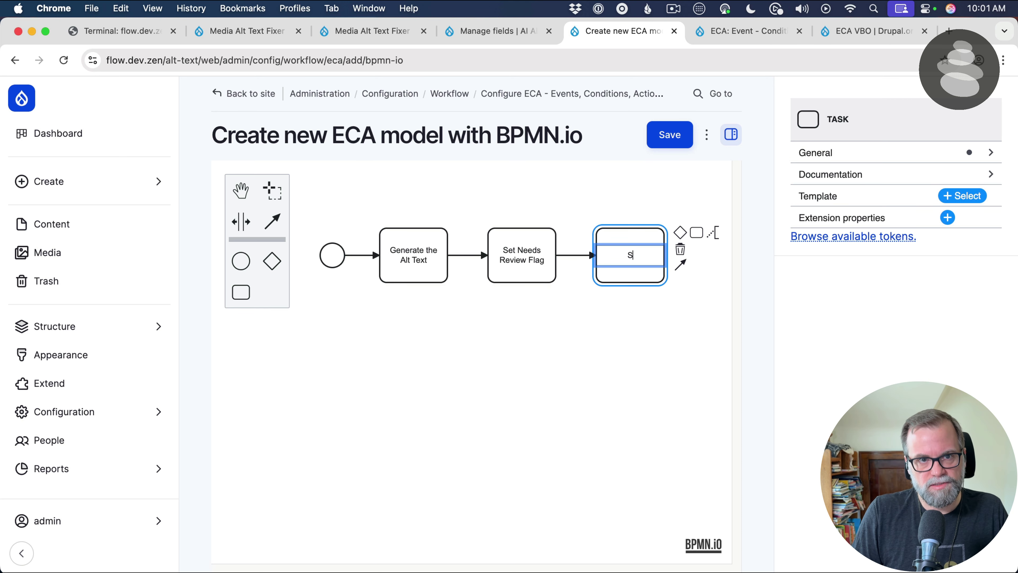
pyautogui.write('a new')
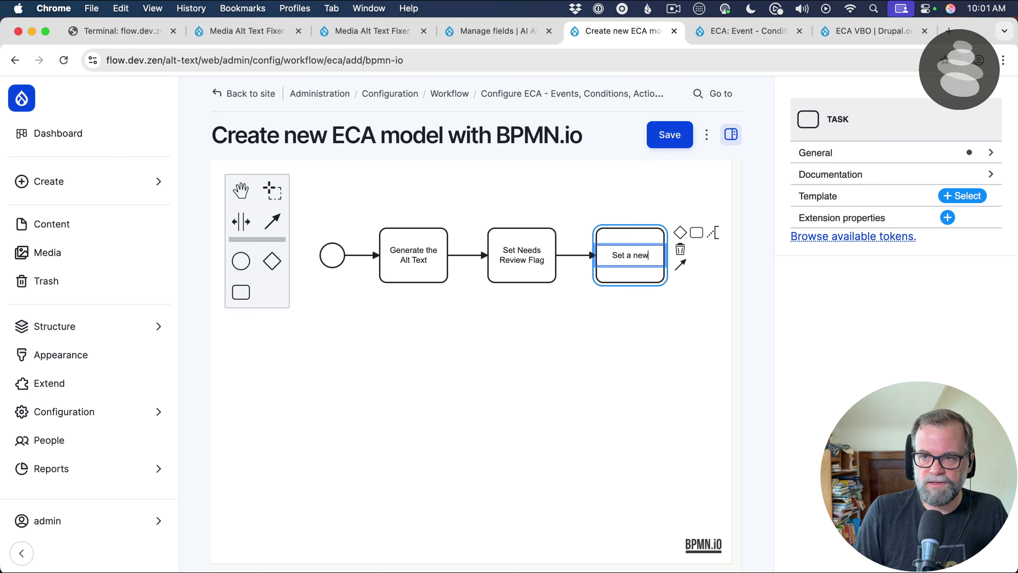
pyautogui.write(' revision')
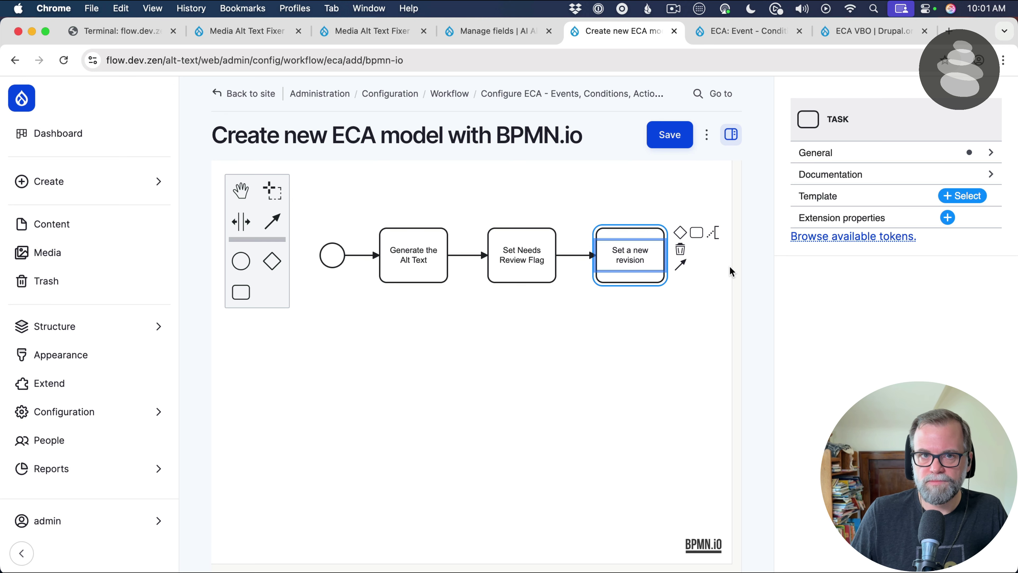
# Apply the "Entity: set new revision" template to the Set a new revision task and paste the copied event token as its Entity
pyautogui.click(957, 196)
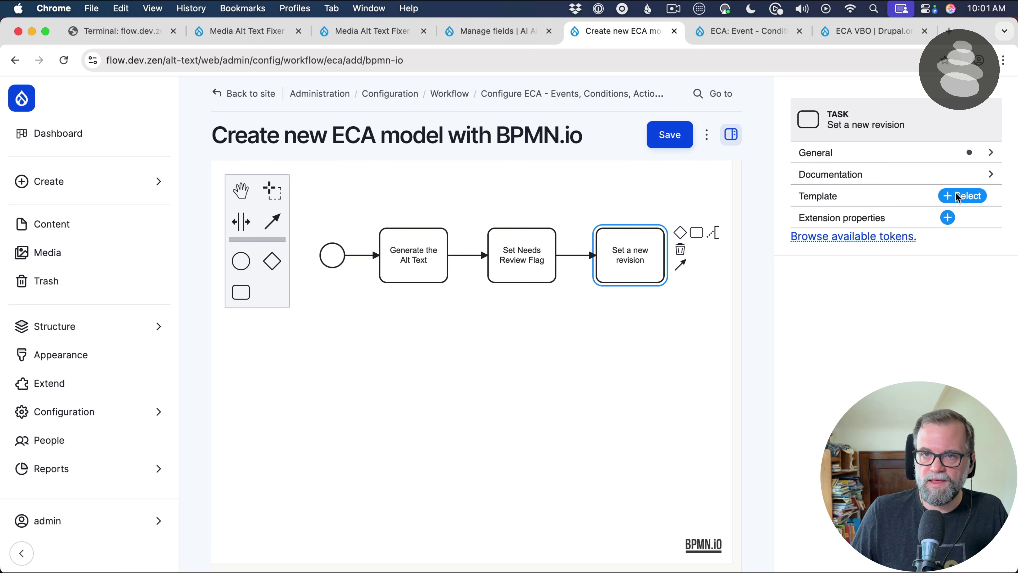
pyautogui.click(711, 257)
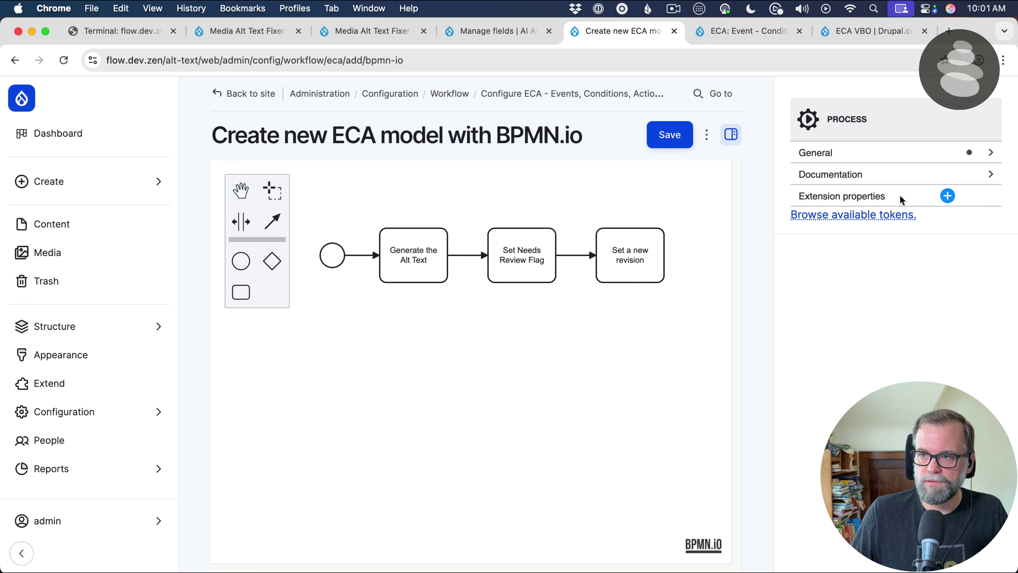
pyautogui.click(639, 255)
pyautogui.click(962, 195)
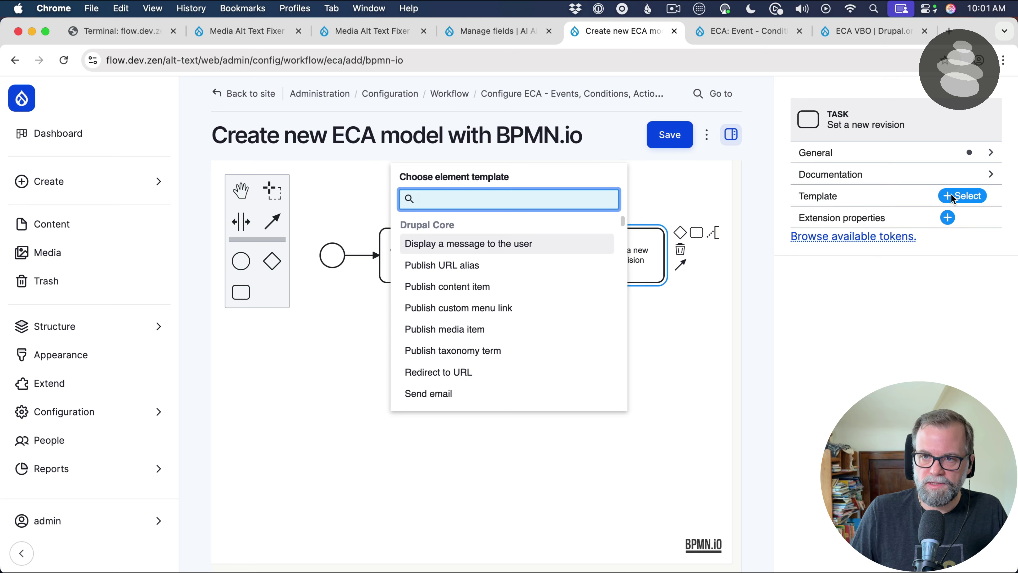
pyautogui.write('revision')
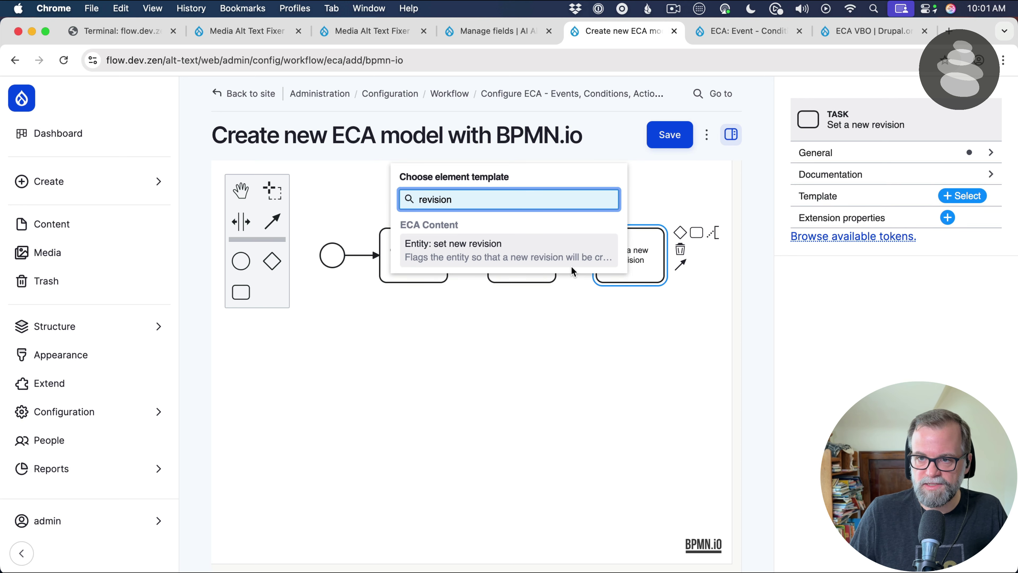
pyautogui.click(529, 250)
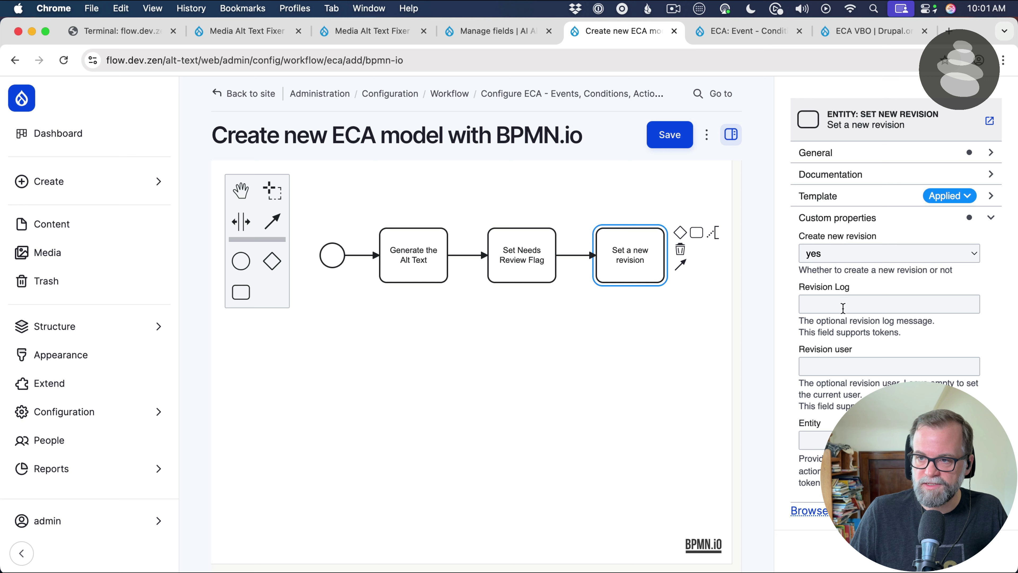
pyautogui.click(866, 440)
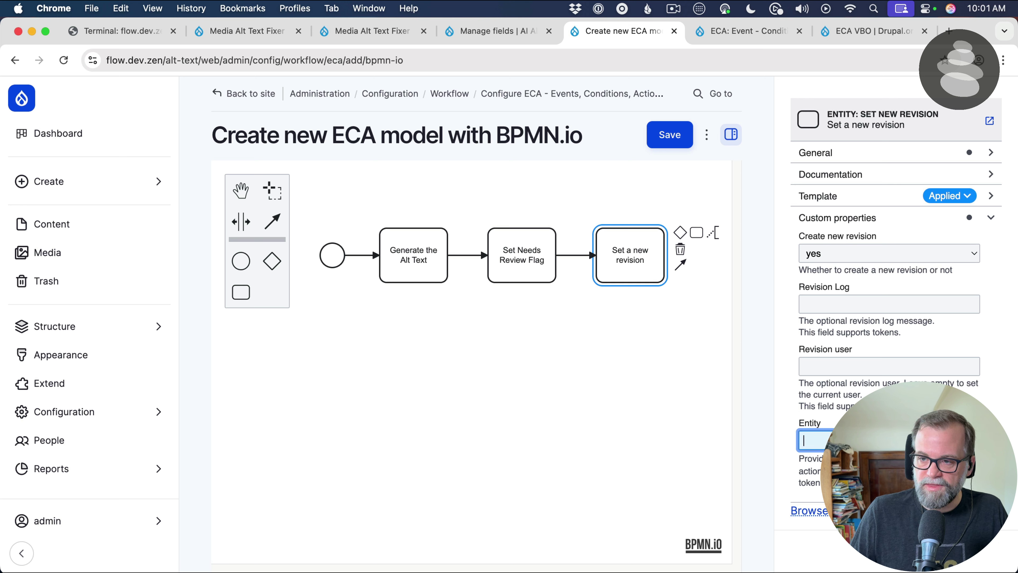
pyautogui.press('super+v')
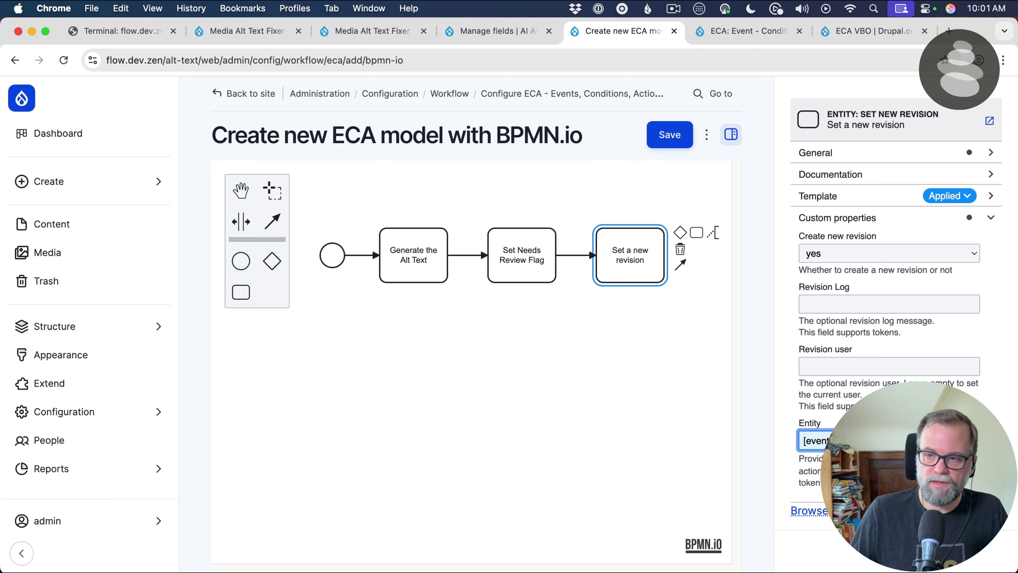
# Set the revision log message of the Set a new revision task to "Alt text generated by AI"
pyautogui.click(844, 299)
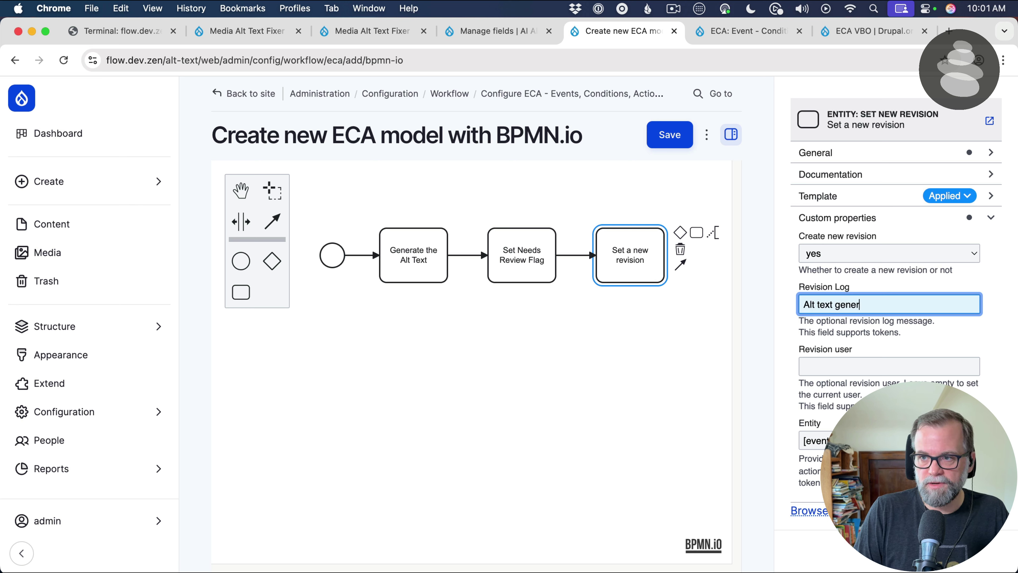
pyautogui.write('by AI')
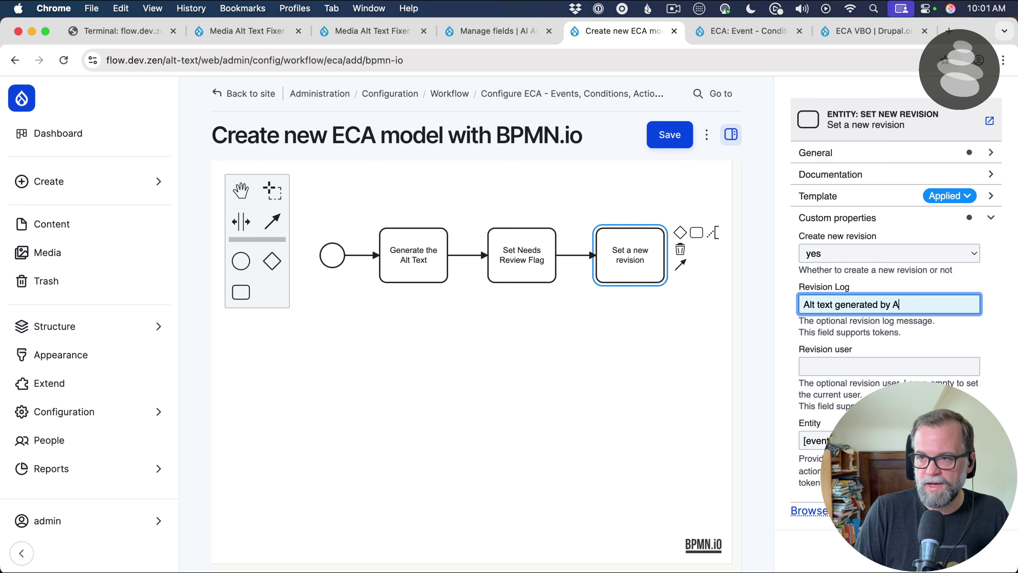
pyautogui.click(671, 315)
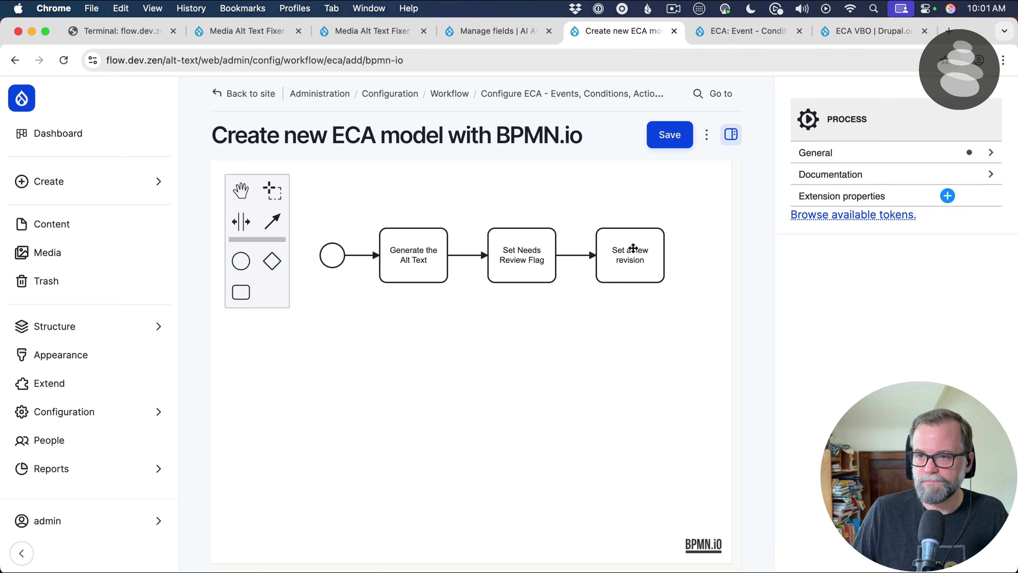
# Append a task after Set a new revision and label it "Save the image"
pyautogui.click(636, 252)
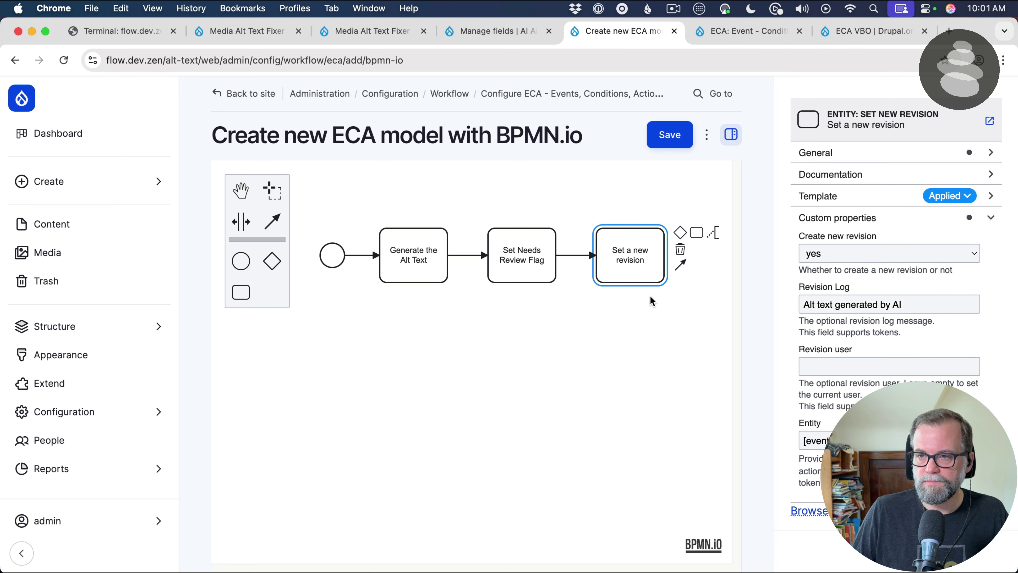
pyautogui.click(696, 233)
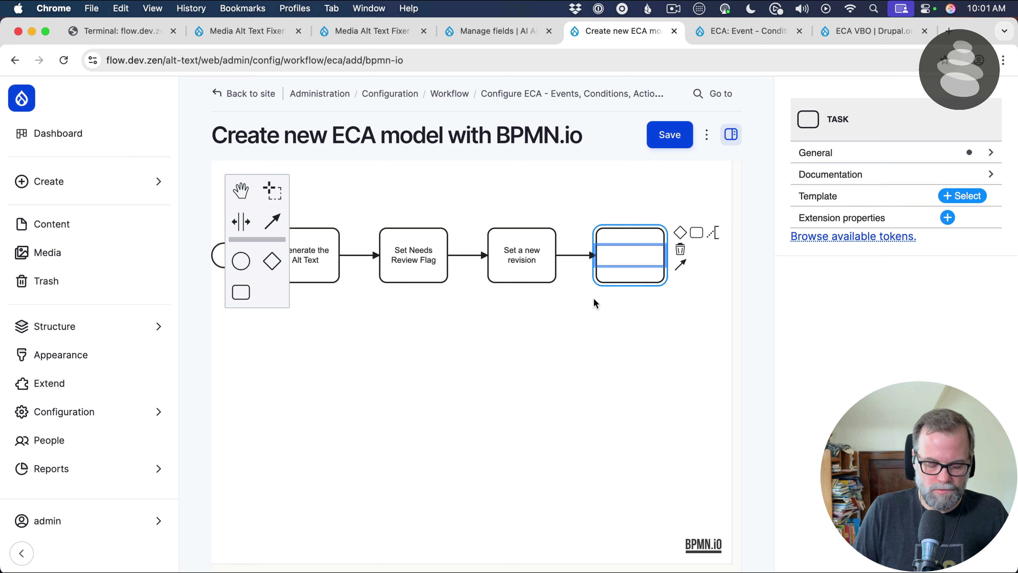
pyautogui.write('Sav')
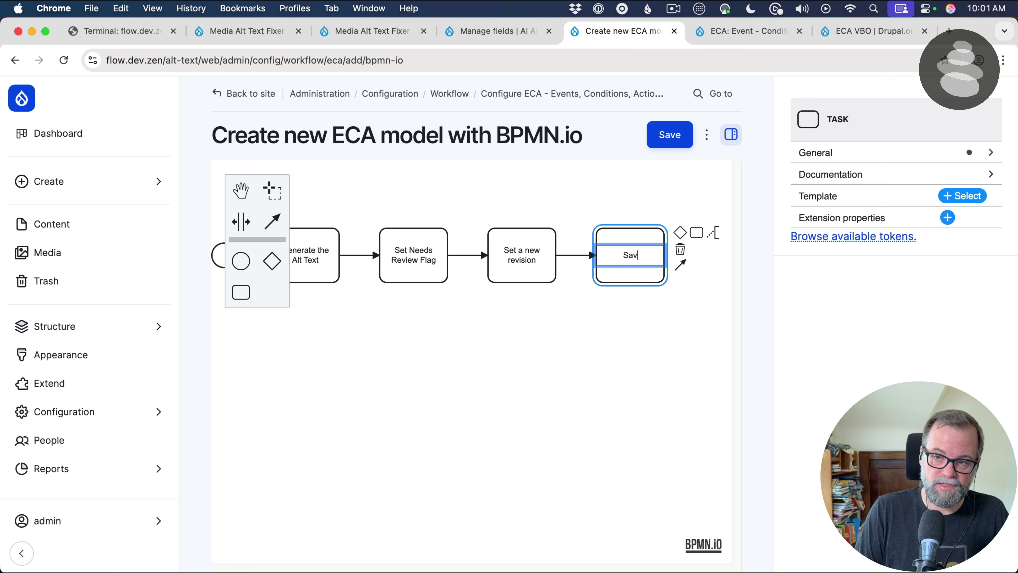
pyautogui.write('e the entity')
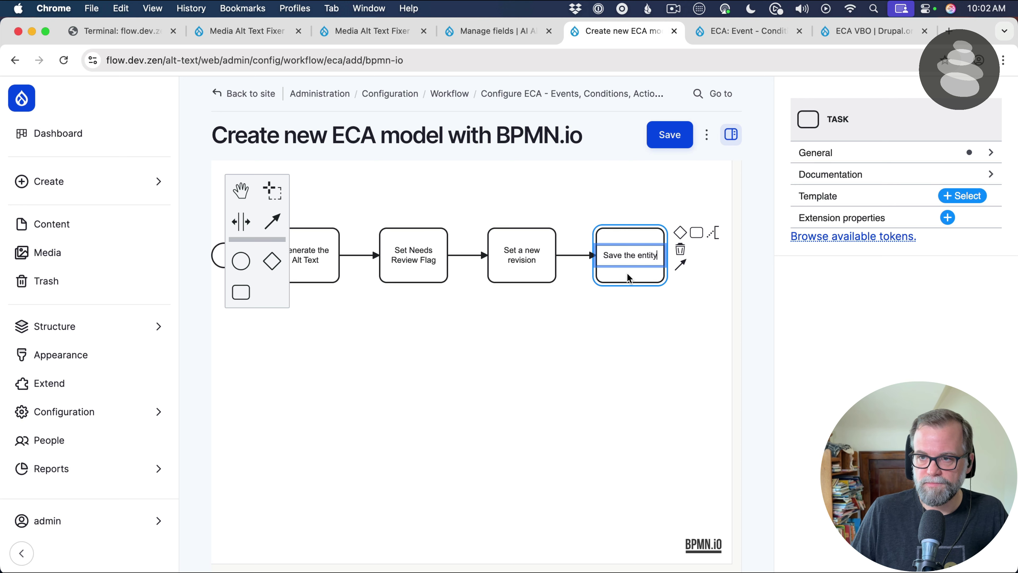
pyautogui.doubleClick(642, 255)
pyautogui.write('image')
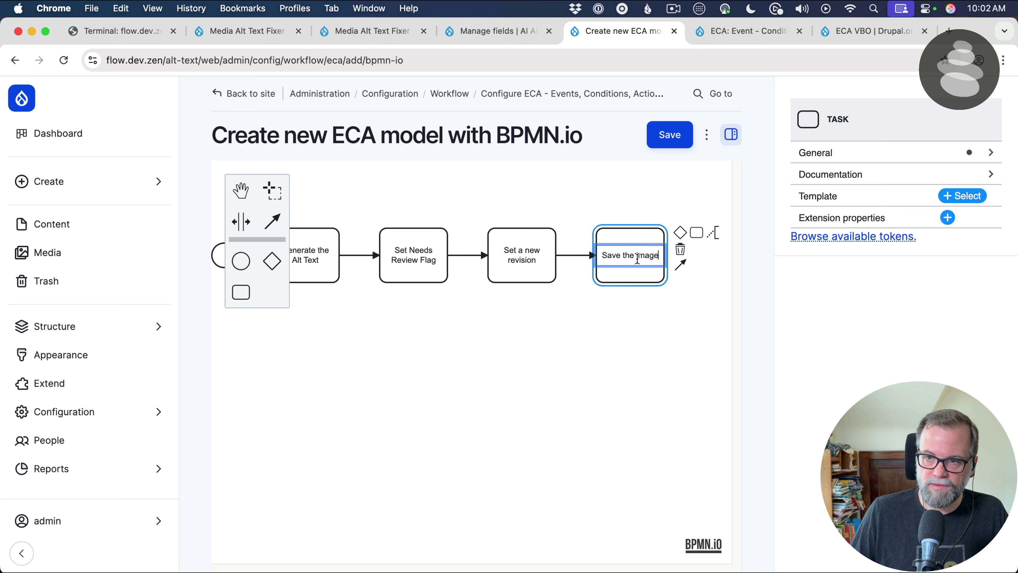
pyautogui.press('Return')
pyautogui.click(643, 286)
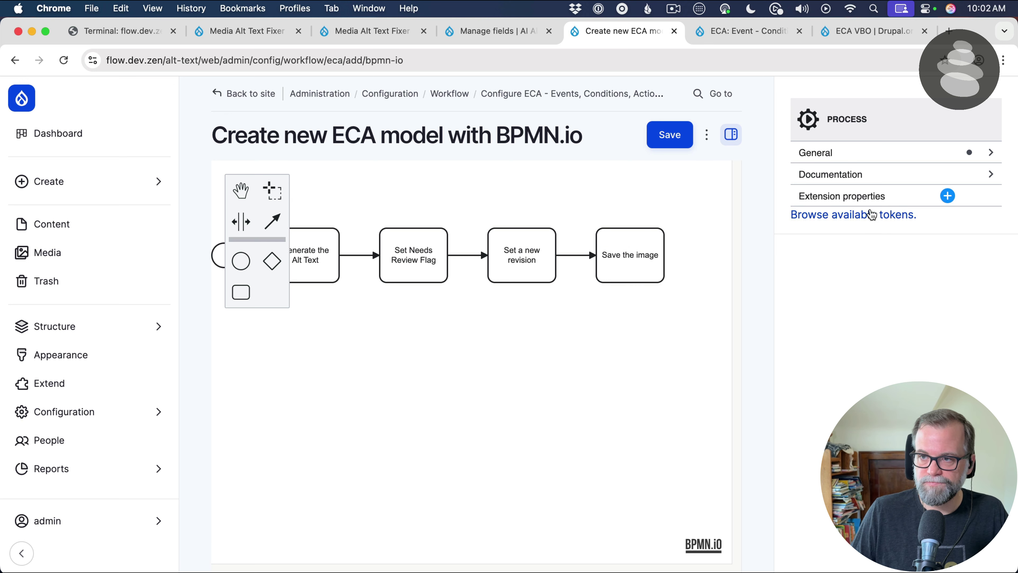
# Apply the "Entity: save" template to the Save the image task and paste [event:entity] as its Entity
pyautogui.click(658, 244)
pyautogui.click(961, 197)
pyautogui.write('save')
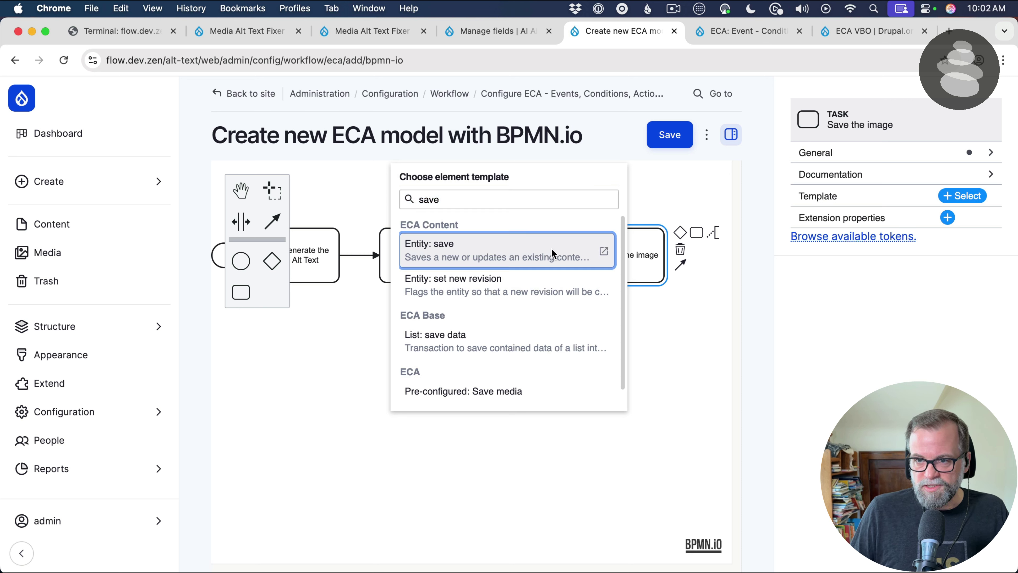
pyautogui.click(601, 251)
pyautogui.click(843, 247)
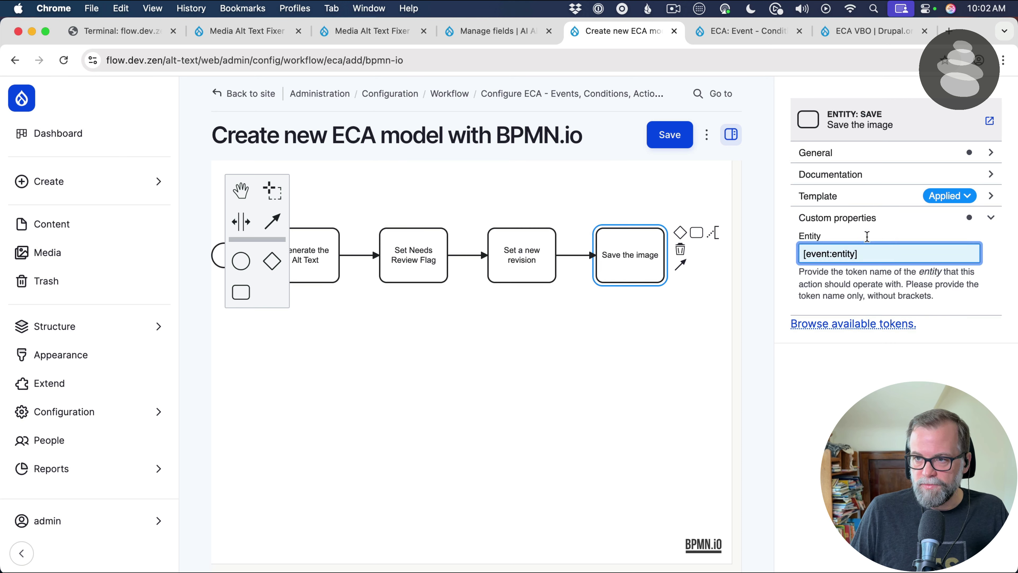
pyautogui.click(622, 342)
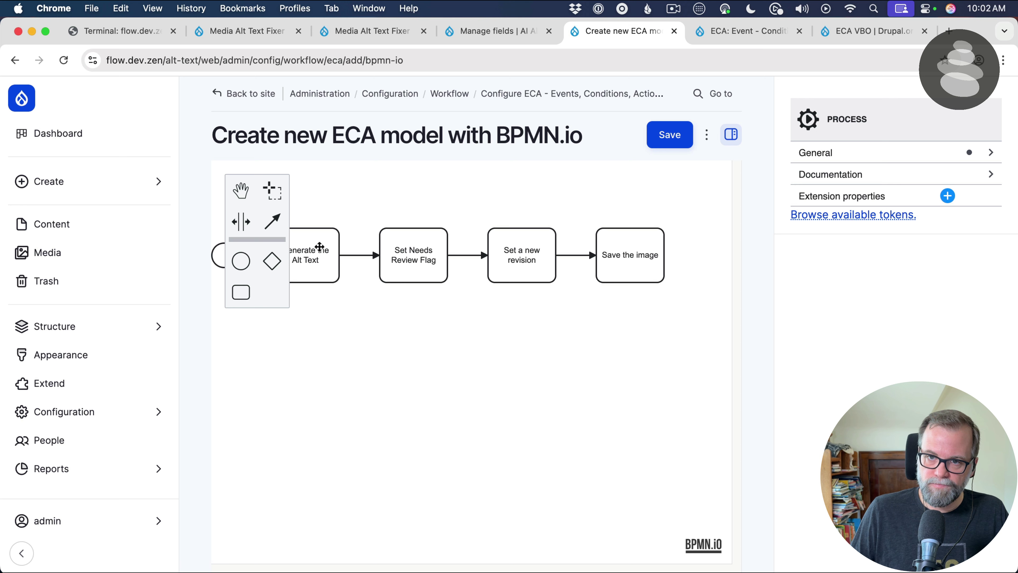
# Check each element's settings in the flow and relabel the review flag task as "Set Needs Review Flag to True"
pyautogui.moveTo(402, 220); pyautogui.dragTo(413, 349)
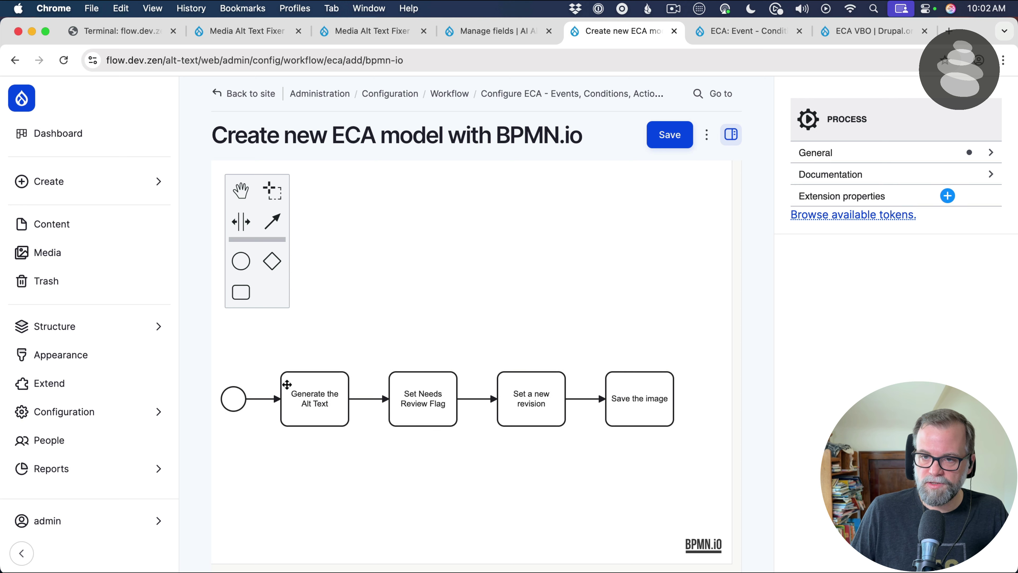
pyautogui.click(235, 401)
pyautogui.click(315, 387)
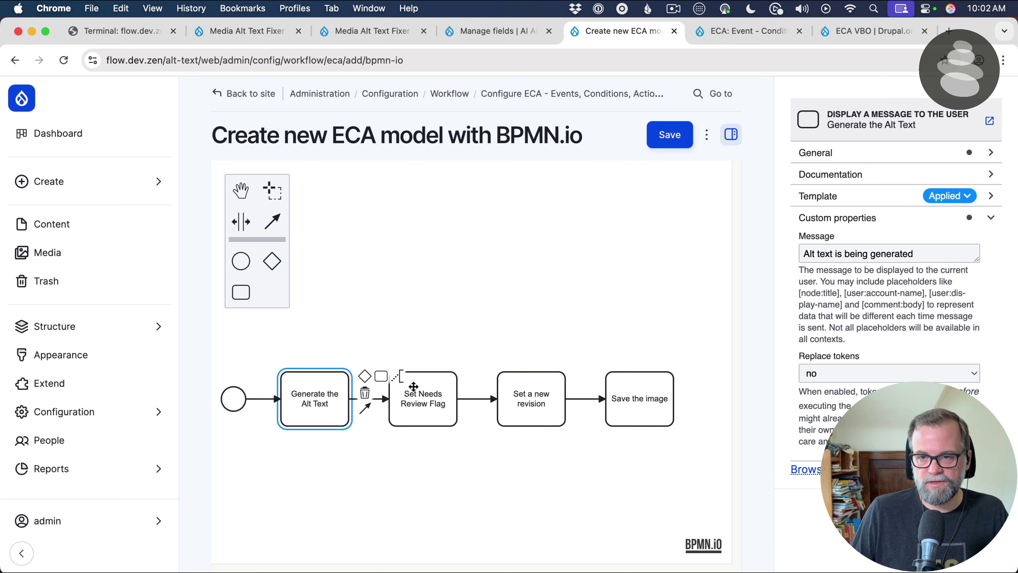
pyautogui.click(414, 387)
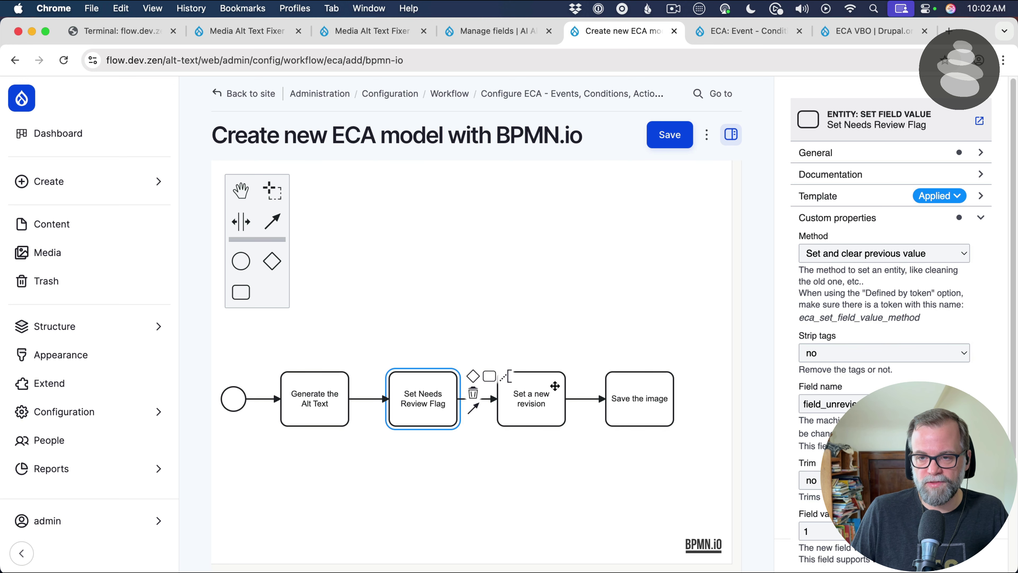
pyautogui.click(359, 414)
pyautogui.doubleClick(423, 391)
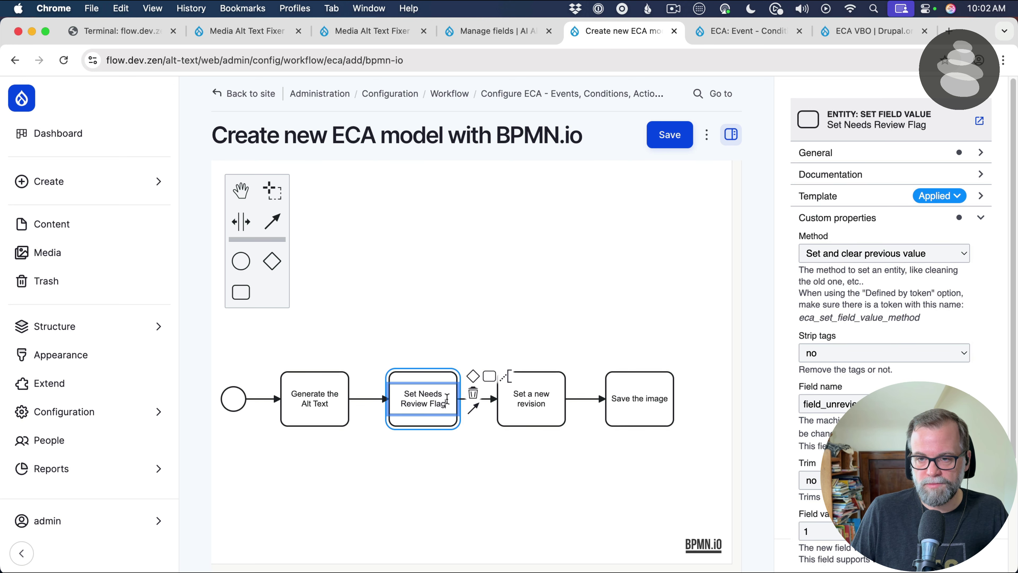
pyautogui.write('to True')
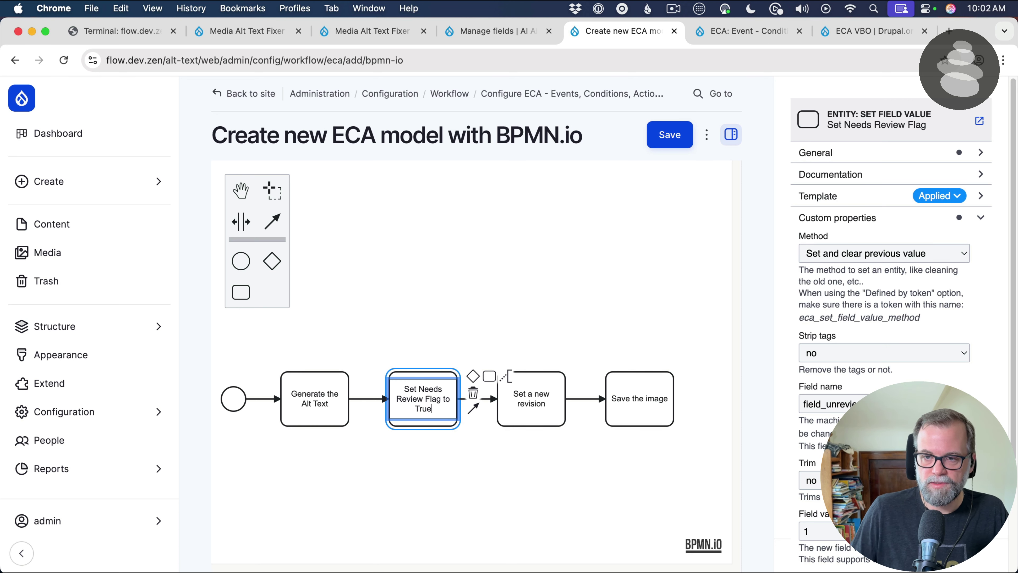
pyautogui.click(429, 313)
pyautogui.click(549, 415)
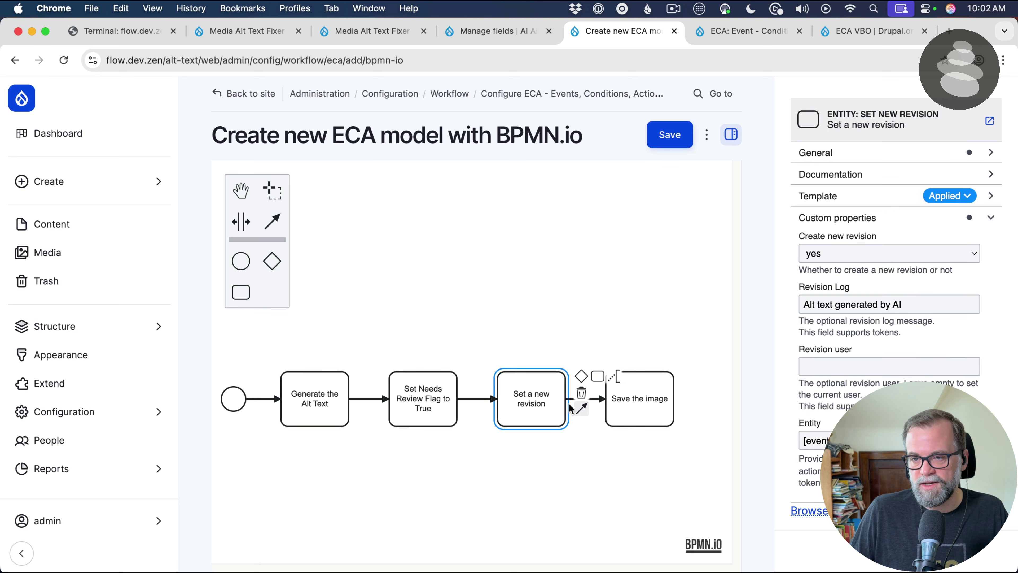
pyautogui.click(651, 407)
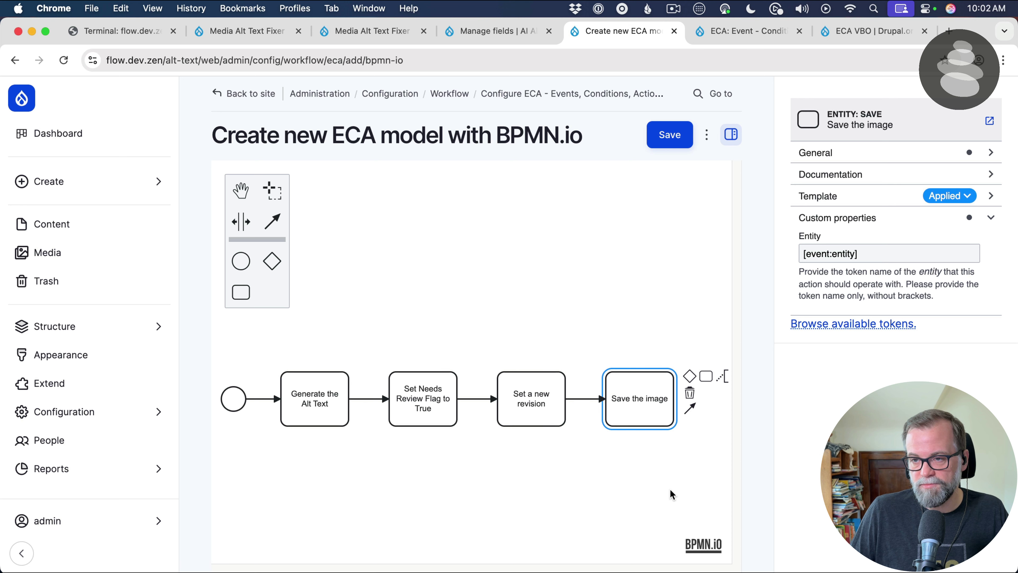
# Name the process "VBO: Generate AI Alt Text" in its general properties and save the ECA model
pyautogui.click(706, 329)
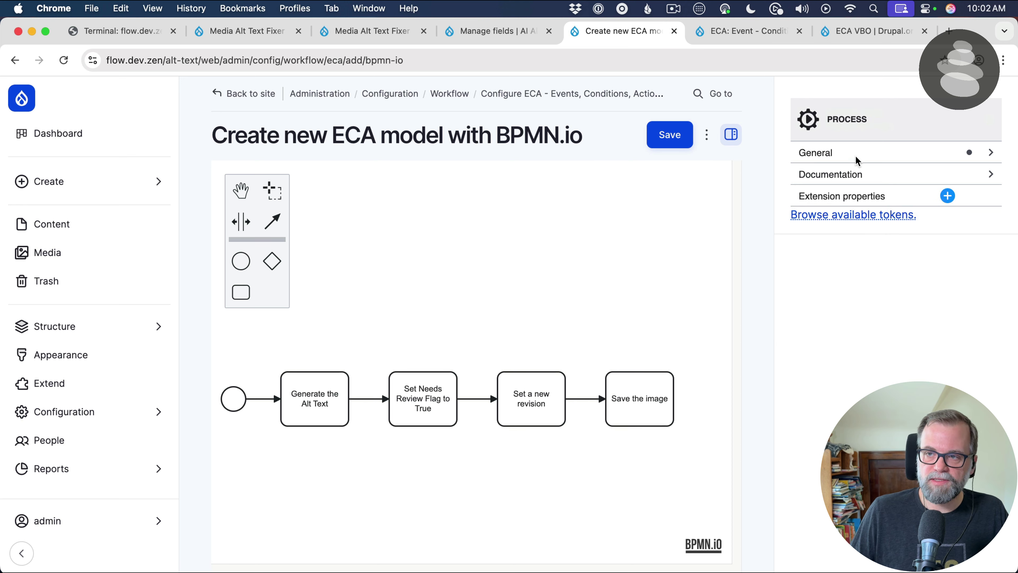
pyautogui.click(991, 153)
pyautogui.click(857, 182)
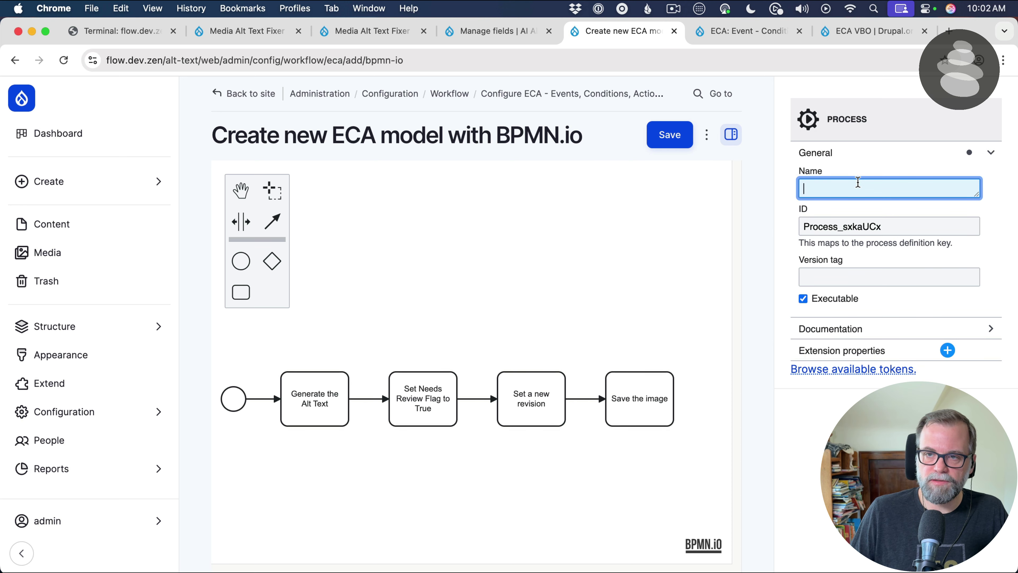
pyautogui.write('VB')
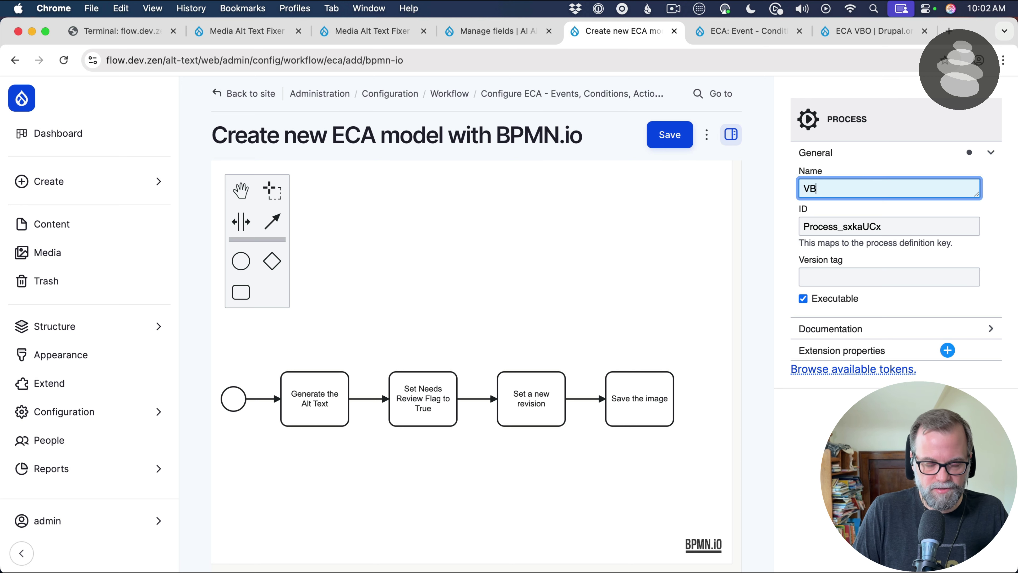
pyautogui.write('O: Generate Ai')
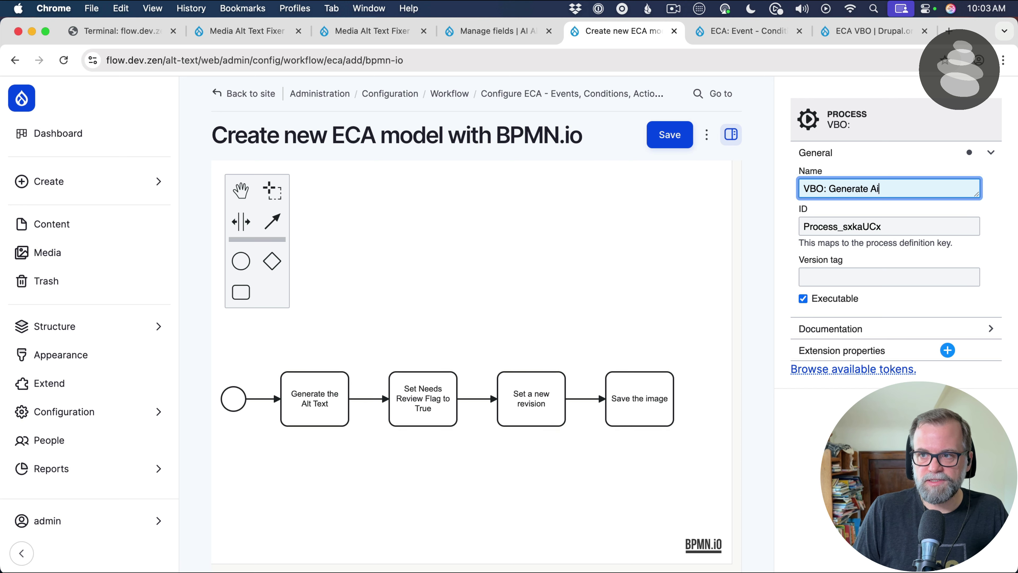
pyautogui.press('BackSpace')
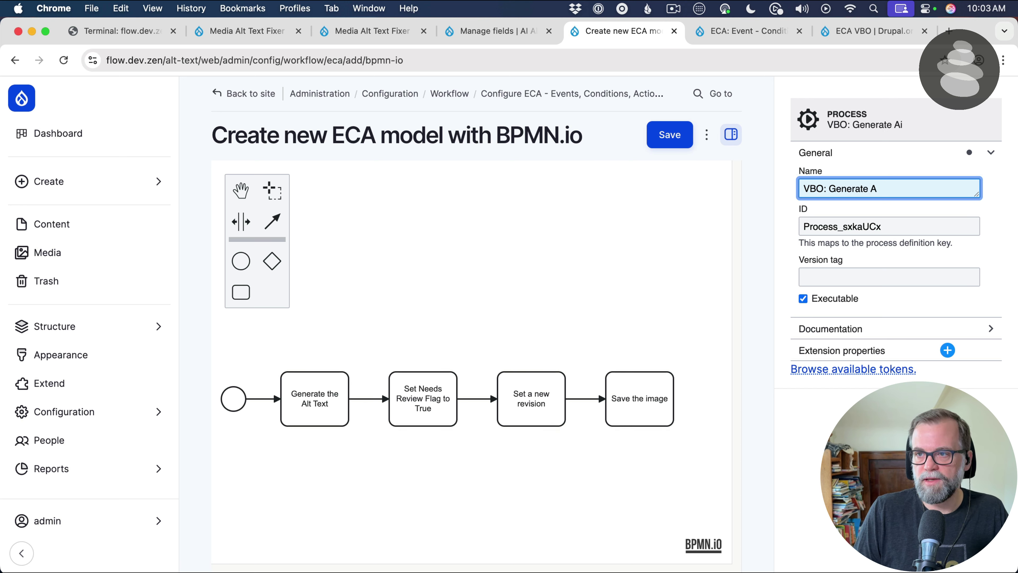
pyautogui.write('I Alt Text')
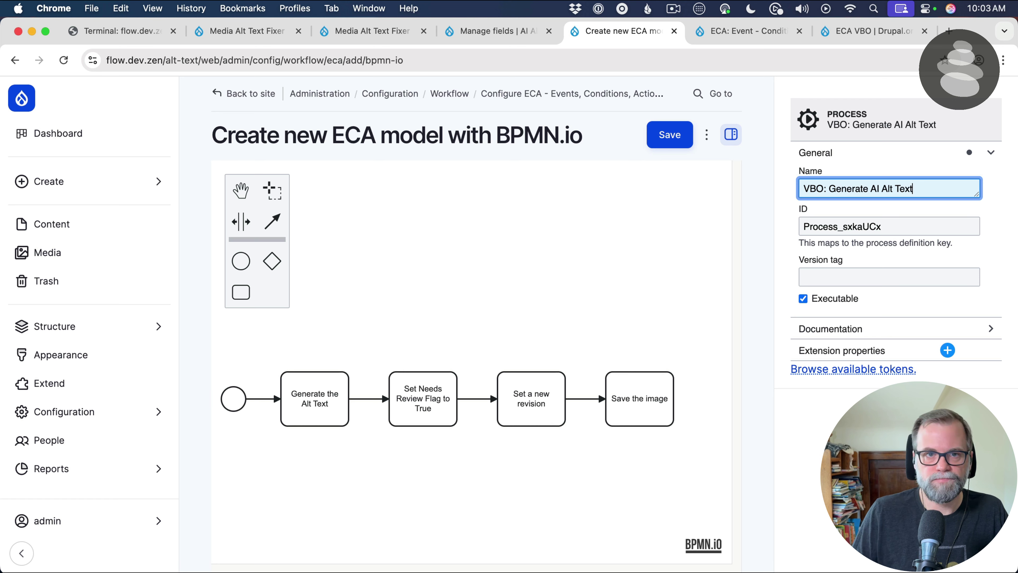
pyautogui.click(675, 143)
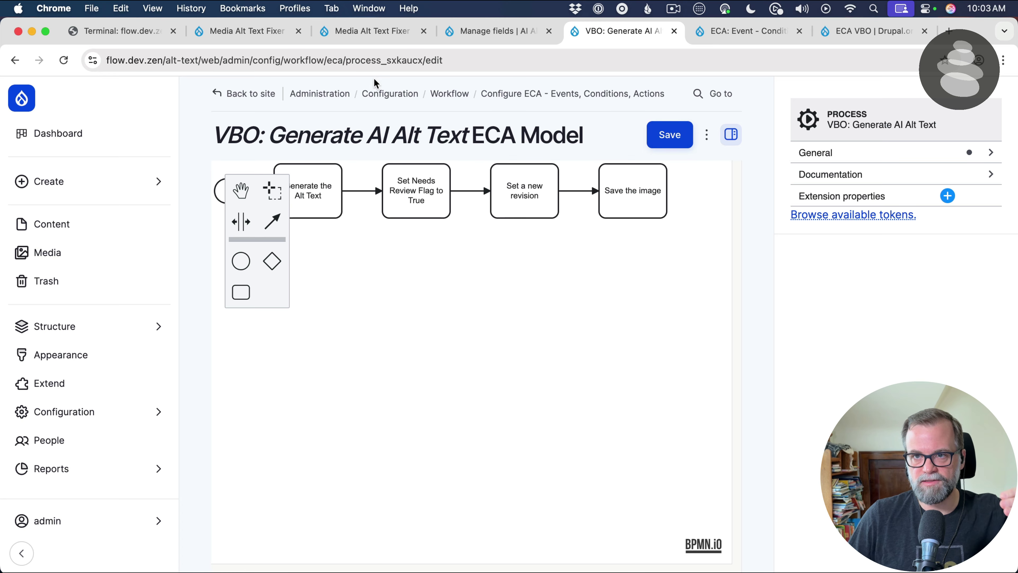
# Switch to the Media Alt Text Fixer view and select all the media items listed
pyautogui.click(353, 35)
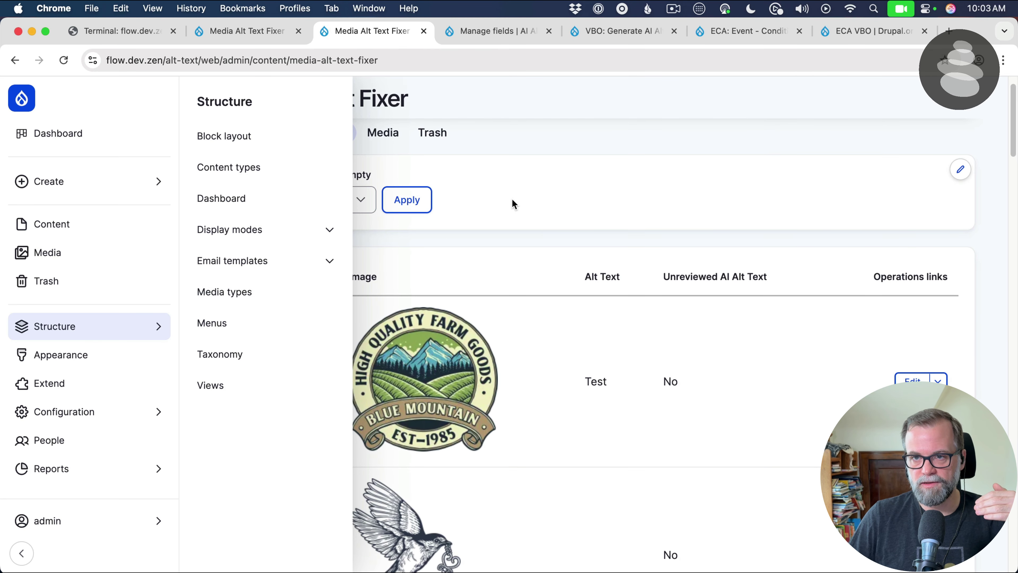
pyautogui.scroll(-3, 547, 357)
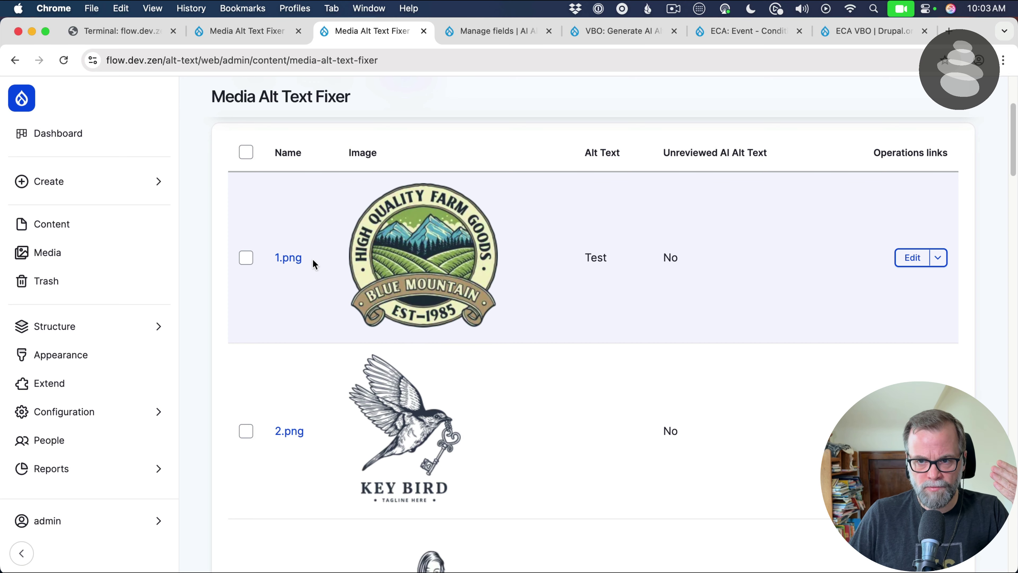
pyautogui.scroll(-5, 425, 530)
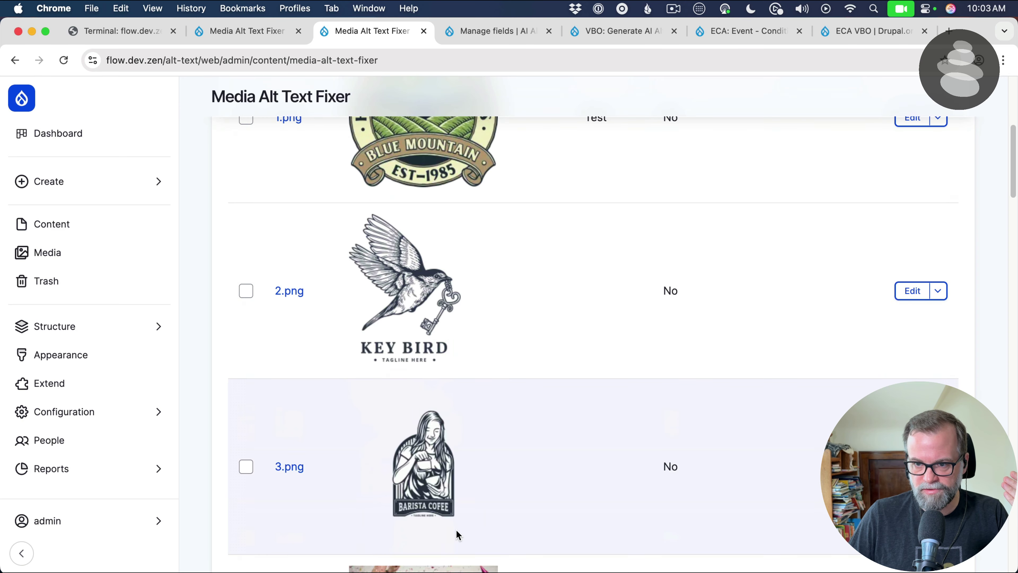
pyautogui.click(246, 397)
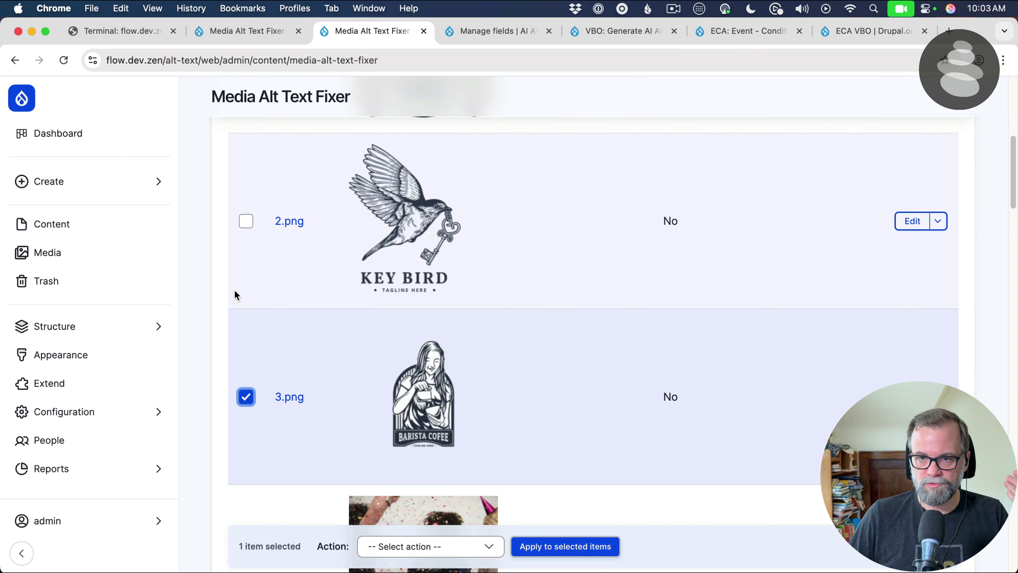
pyautogui.scroll(5, 237, 261)
pyautogui.click(243, 176)
pyautogui.scroll(-7, 252, 281)
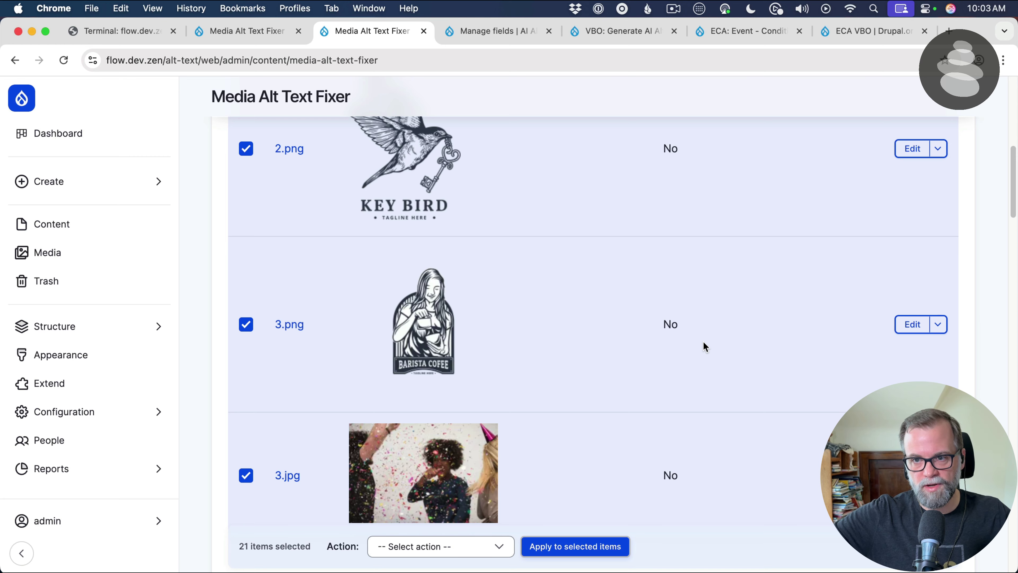
# Clear the selection of all media items in the Media Alt Text Fixer list and select them all again
pyautogui.scroll(10, 662, 346)
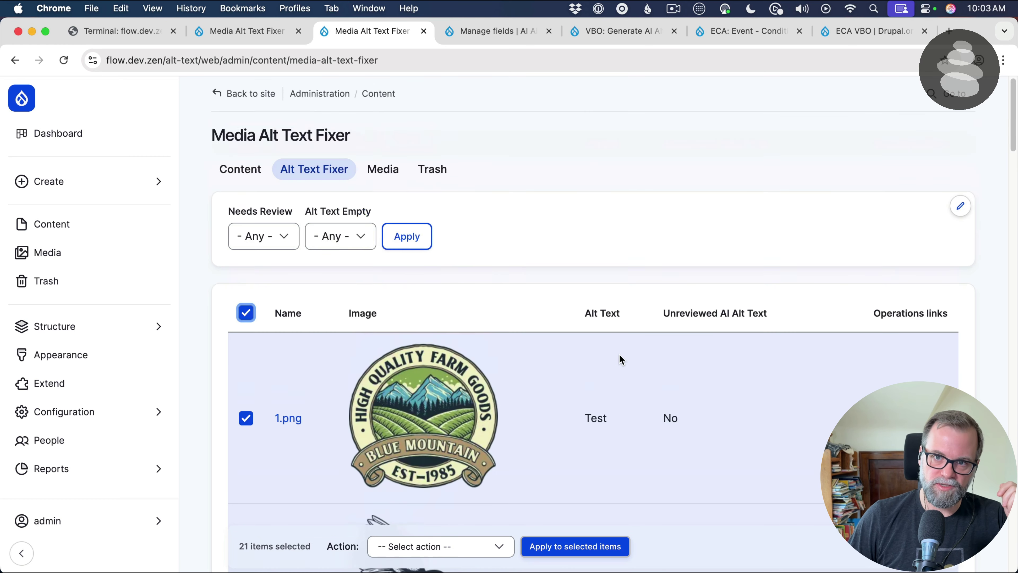
pyautogui.click(247, 315)
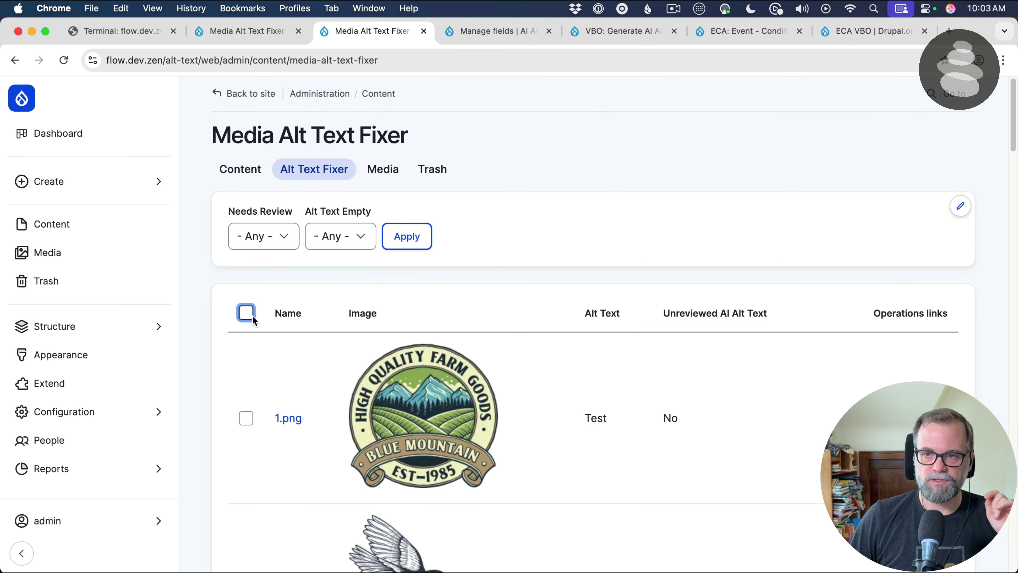
pyautogui.click(251, 315)
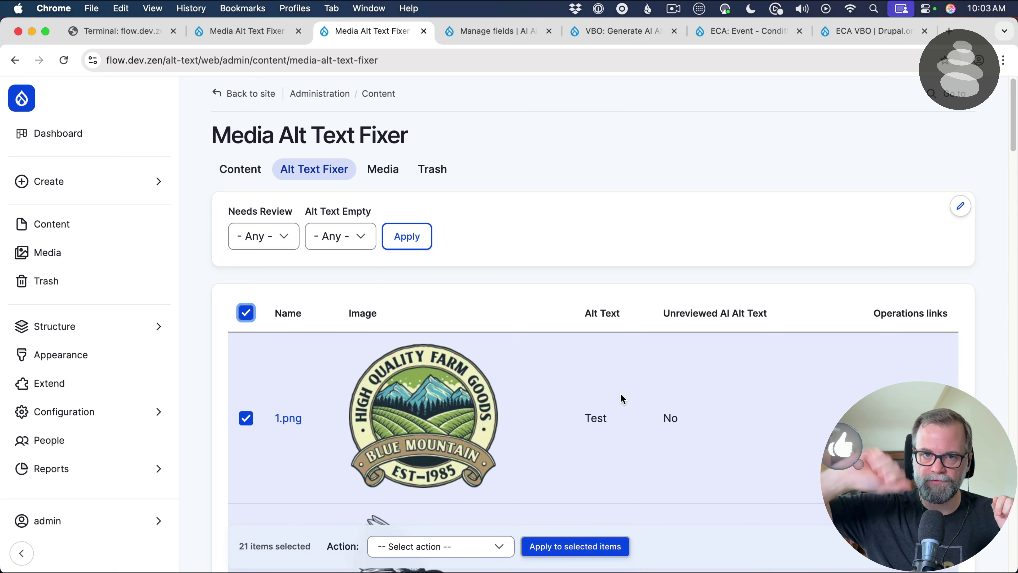
pyautogui.click(650, 272)
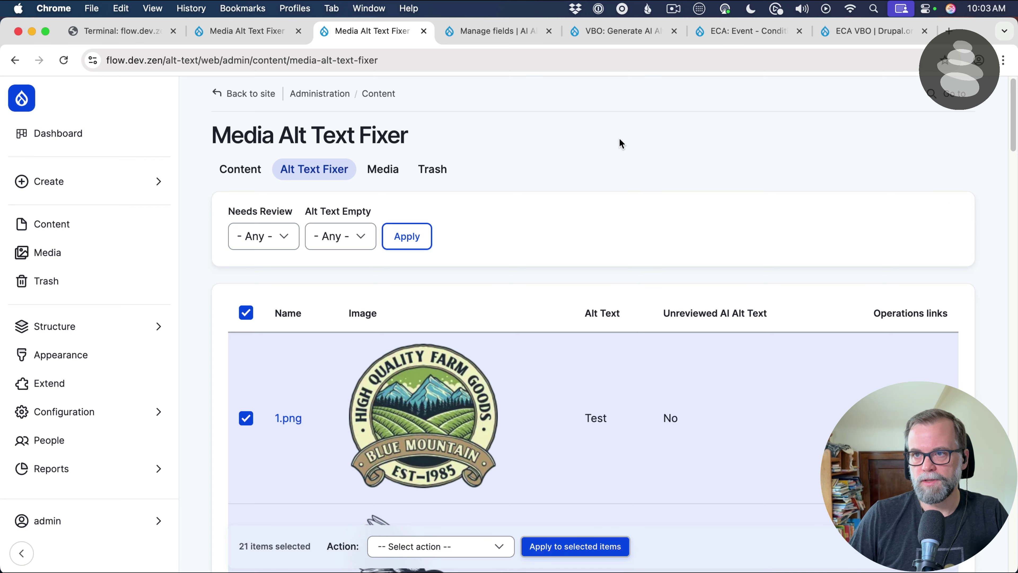
# Switch to the ECA model editor, return to the Configure ECA model list, and start a new BPMN.io model
pyautogui.click(613, 40)
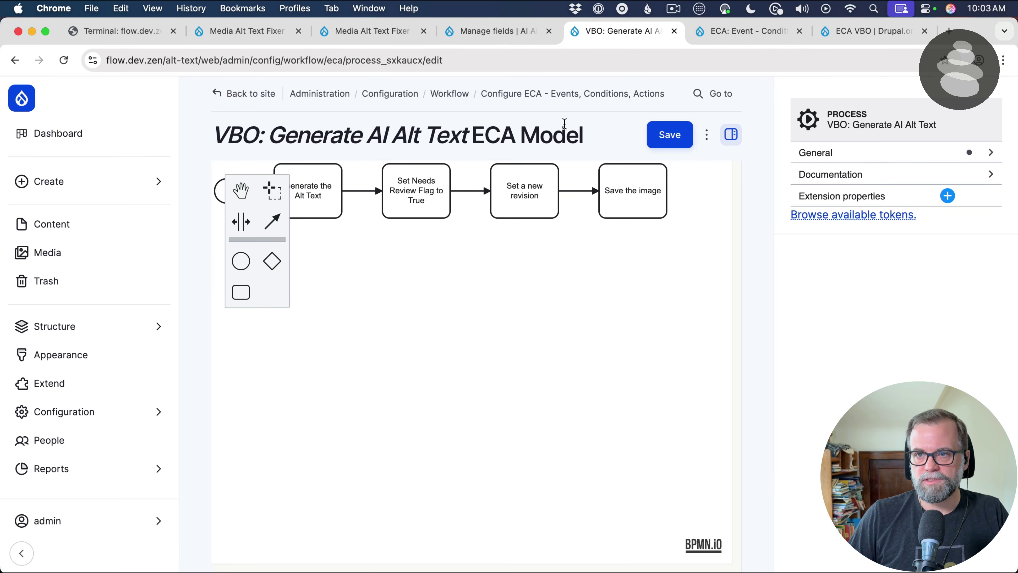
pyautogui.click(516, 95)
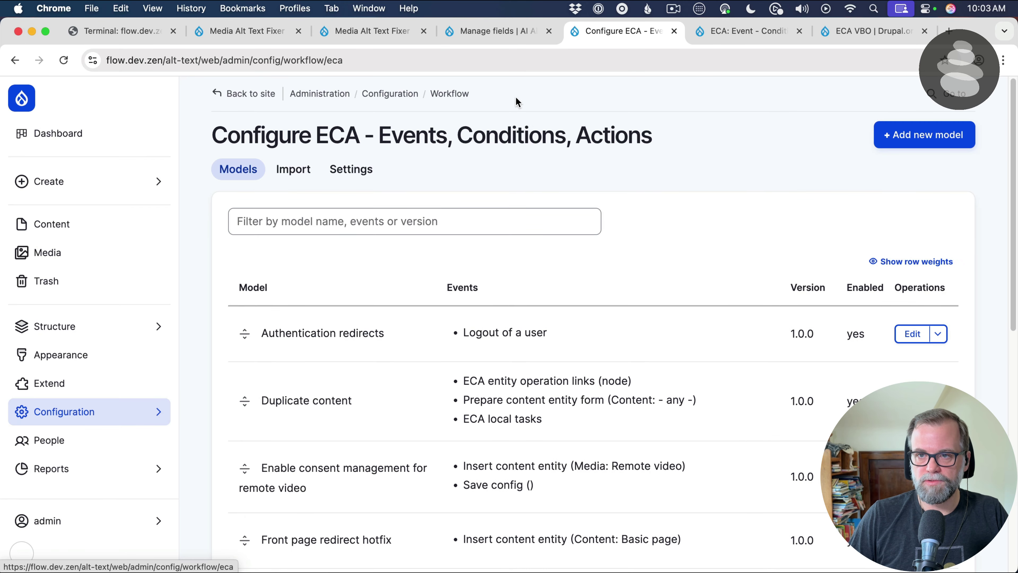
pyautogui.click(929, 140)
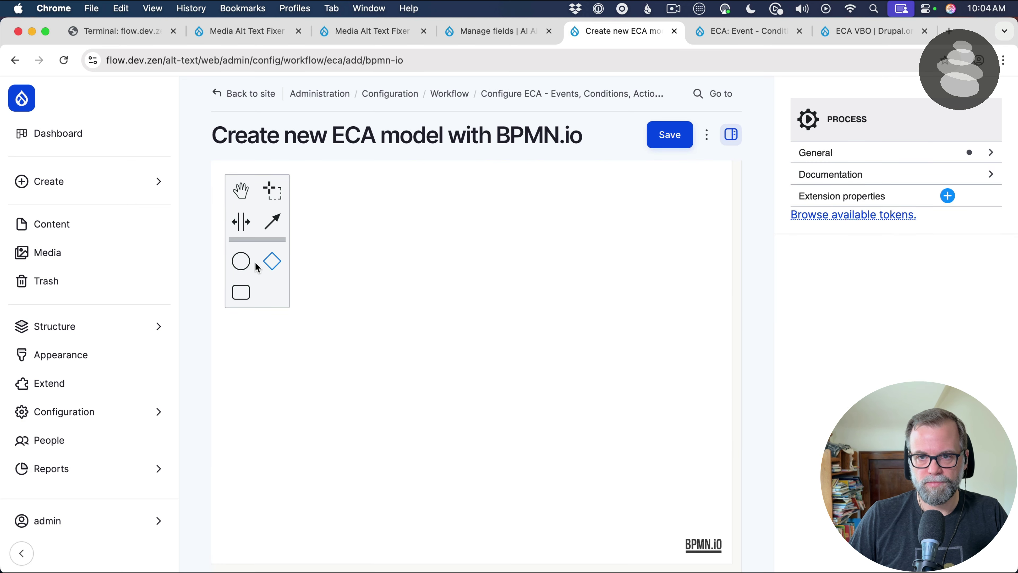
# Place a start event on the empty canvas and apply the "VBO: Execute Views bulk operation (one by one)" template to it
pyautogui.moveTo(247, 267); pyautogui.dragTo(340, 269)
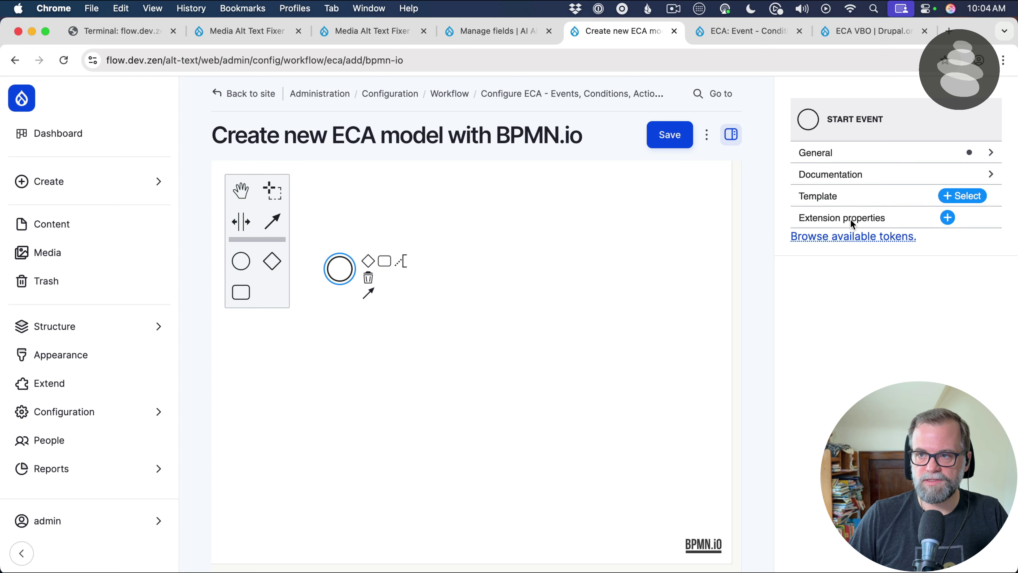
pyautogui.click(957, 198)
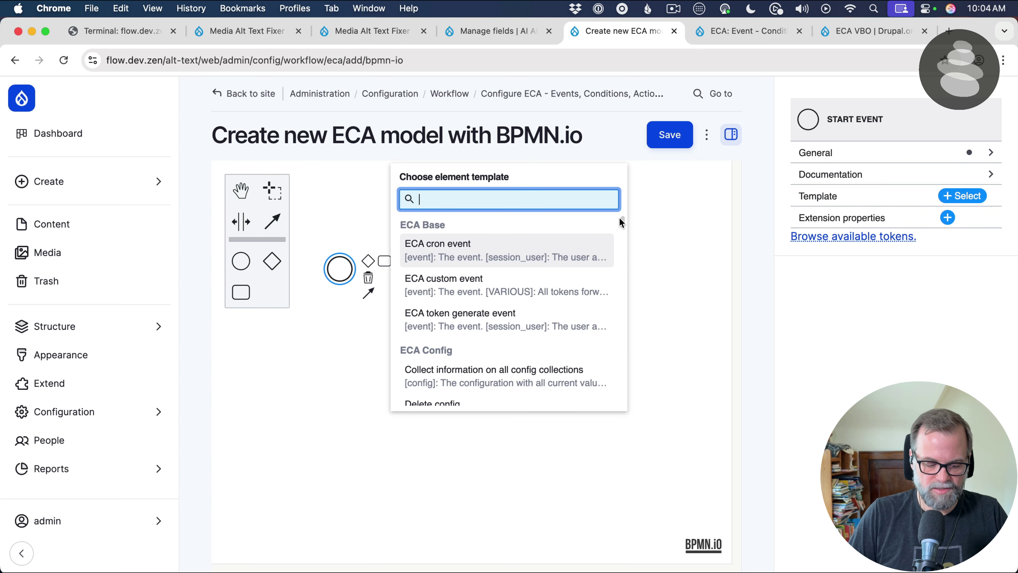
pyautogui.write('vbo')
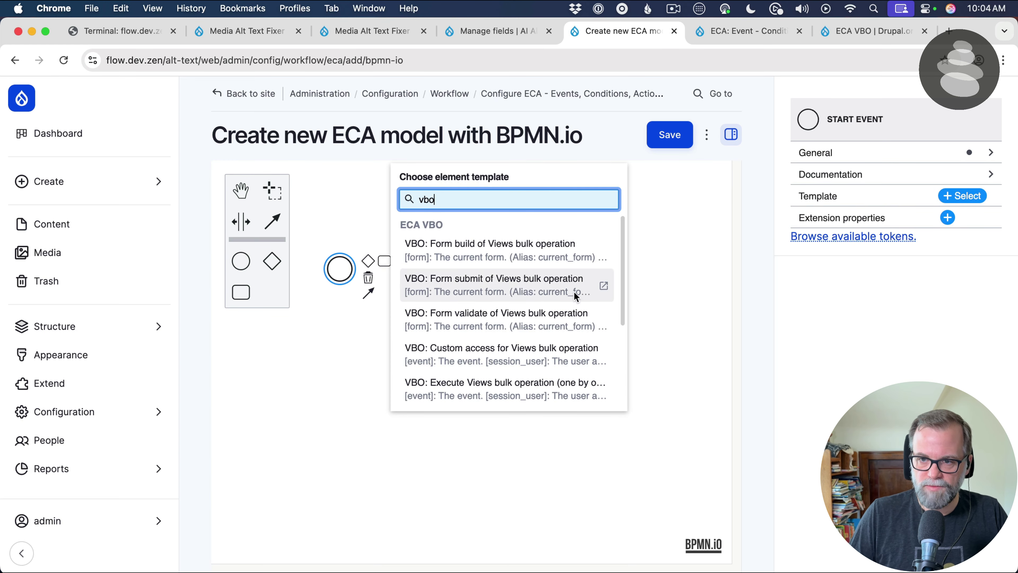
pyautogui.scroll(-2, 538, 344)
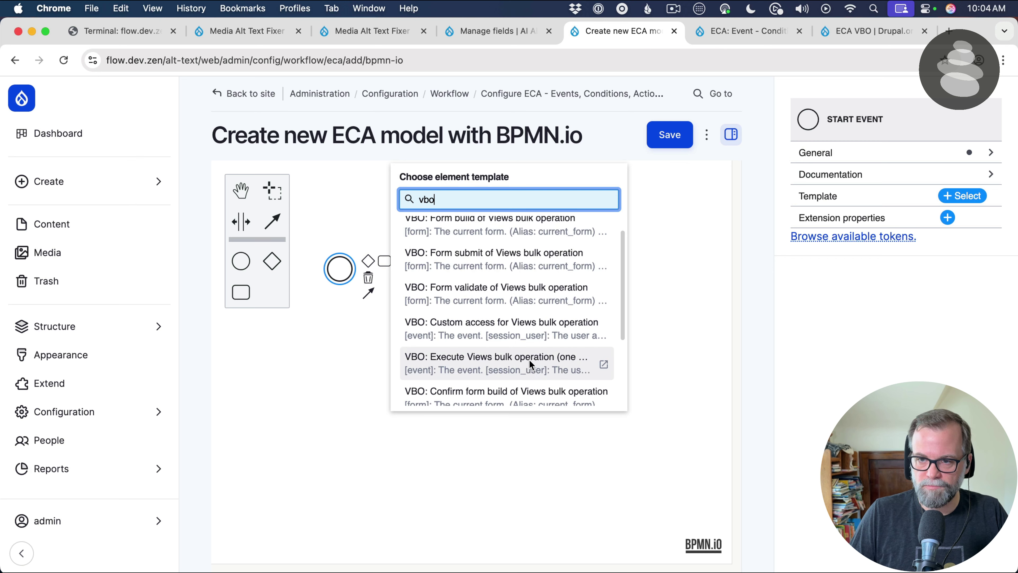
pyautogui.click(551, 355)
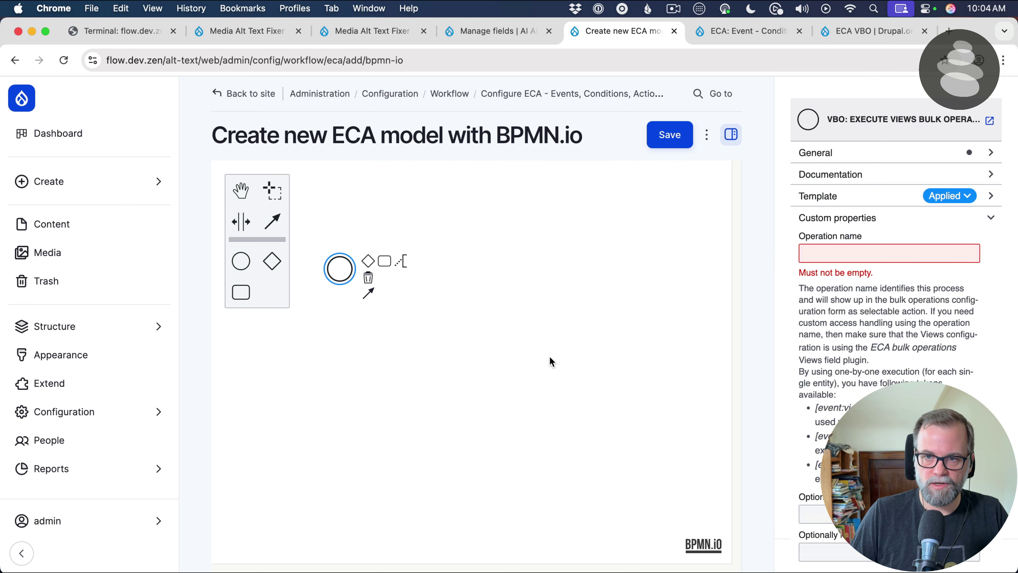
# Set the start event's operation name to "Mark Alt Text as Reviewed"
pyautogui.click(842, 246)
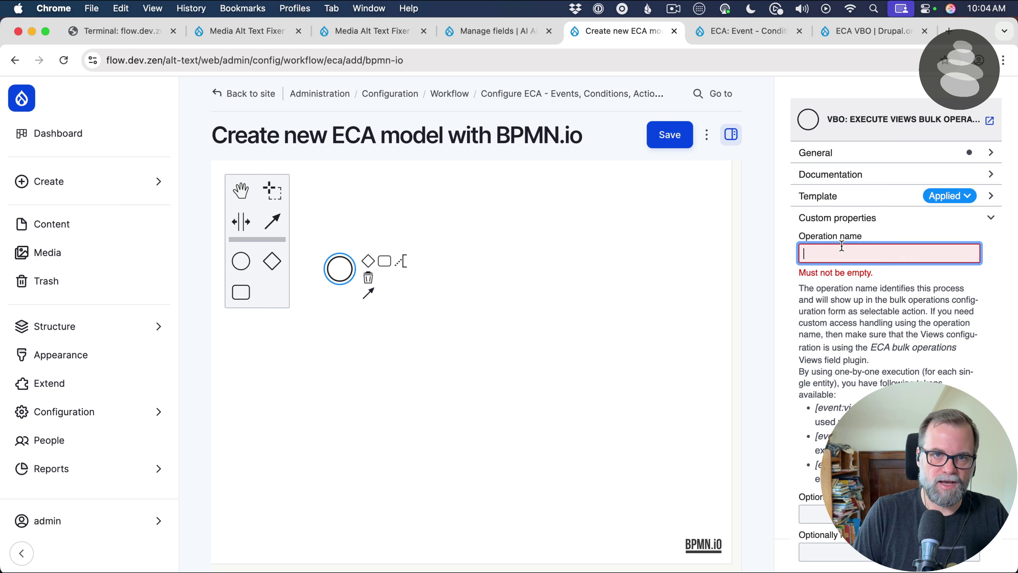
pyautogui.write('Mark Alt Text as Reviewed')
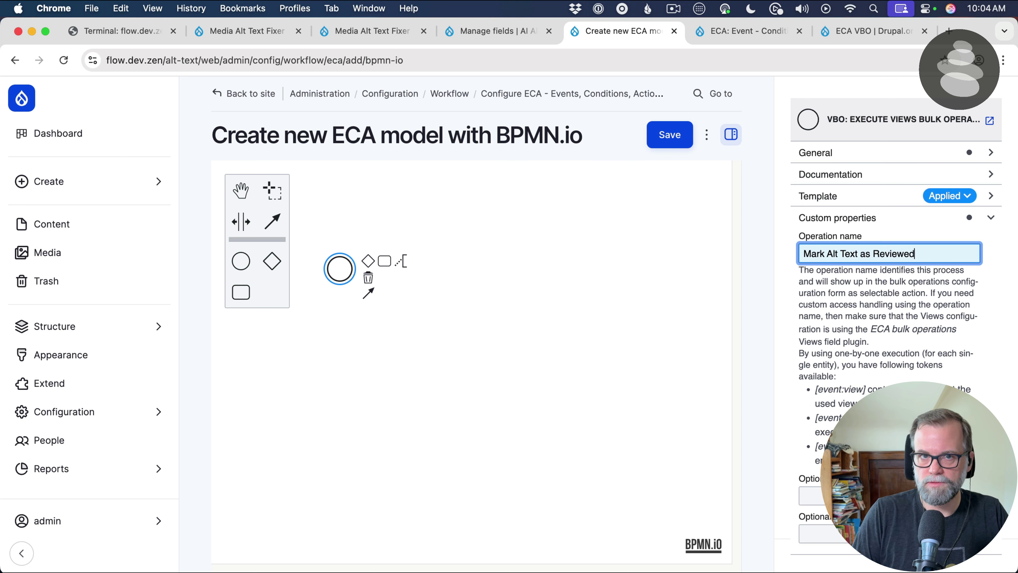
pyautogui.click(537, 306)
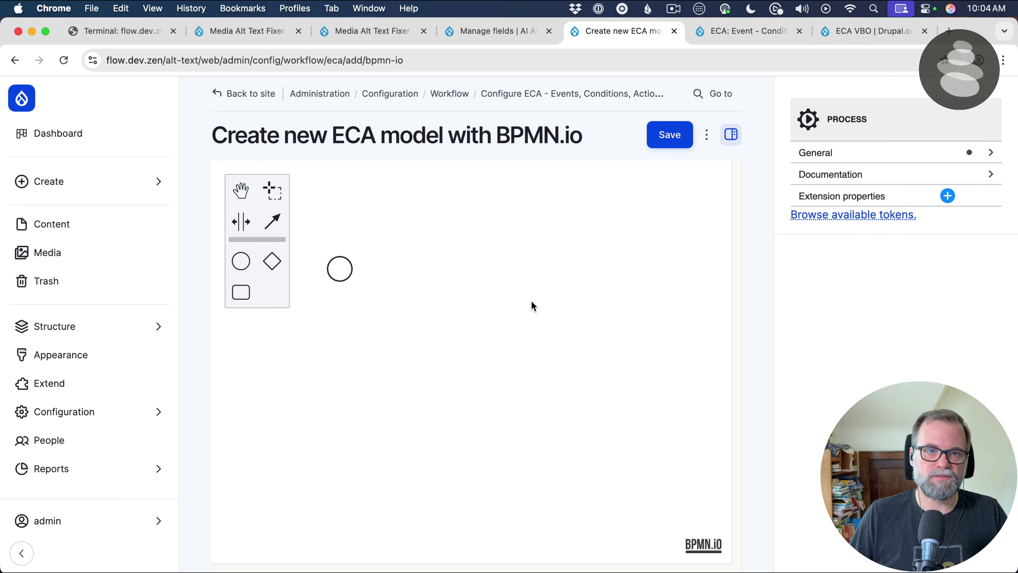
# Append a task to the start event and label it "Set Needs Review Flag to False"
pyautogui.click(337, 269)
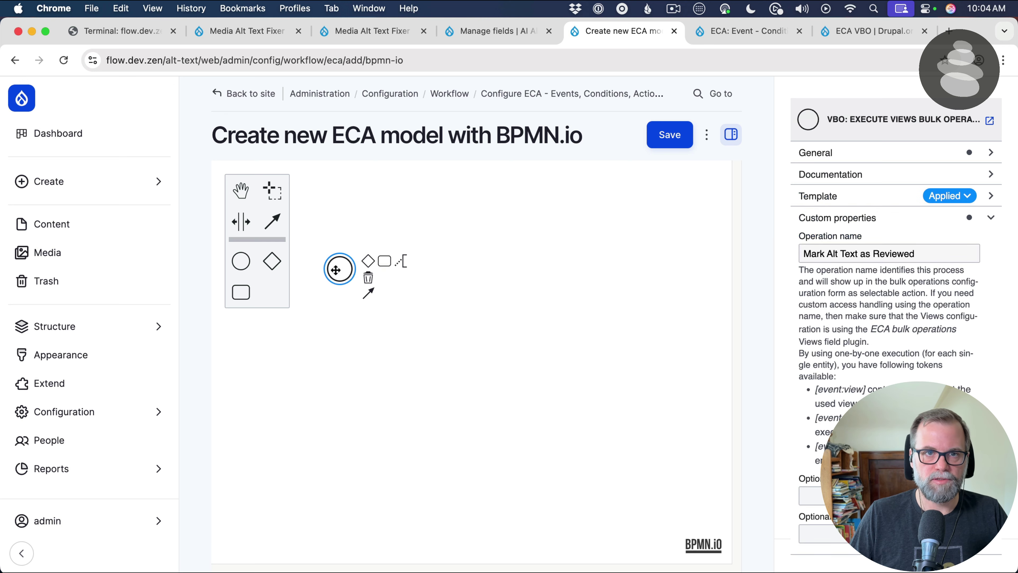
pyautogui.click(385, 260)
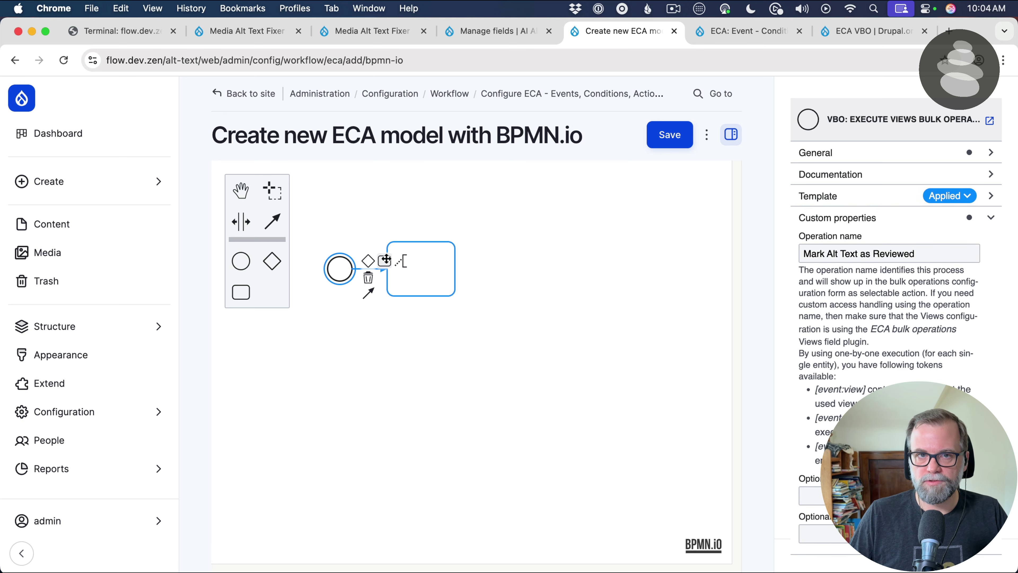
pyautogui.write('s')
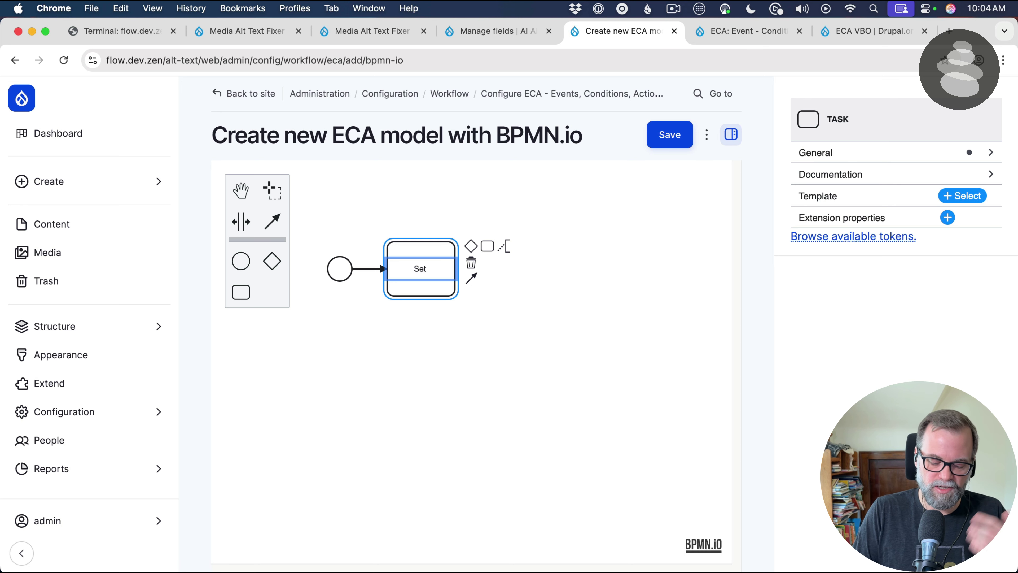
pyautogui.write('et N')
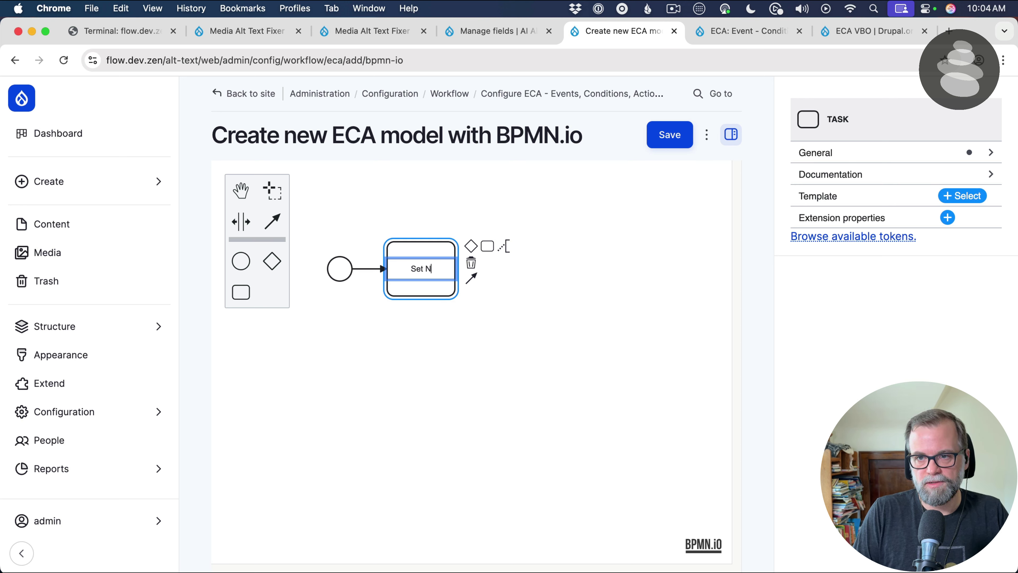
pyautogui.write('eeds Review ')
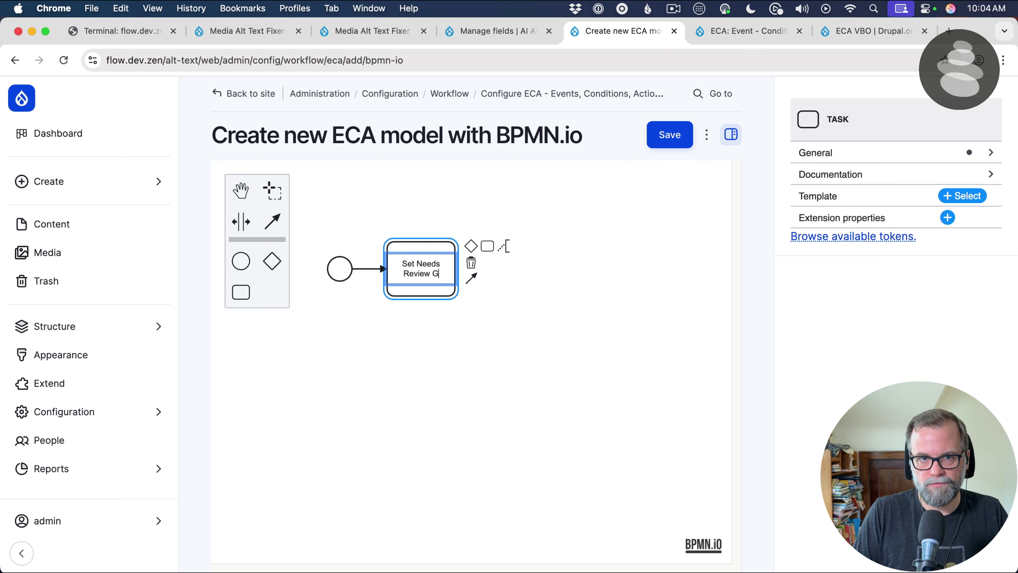
pyautogui.write('Flag to ')
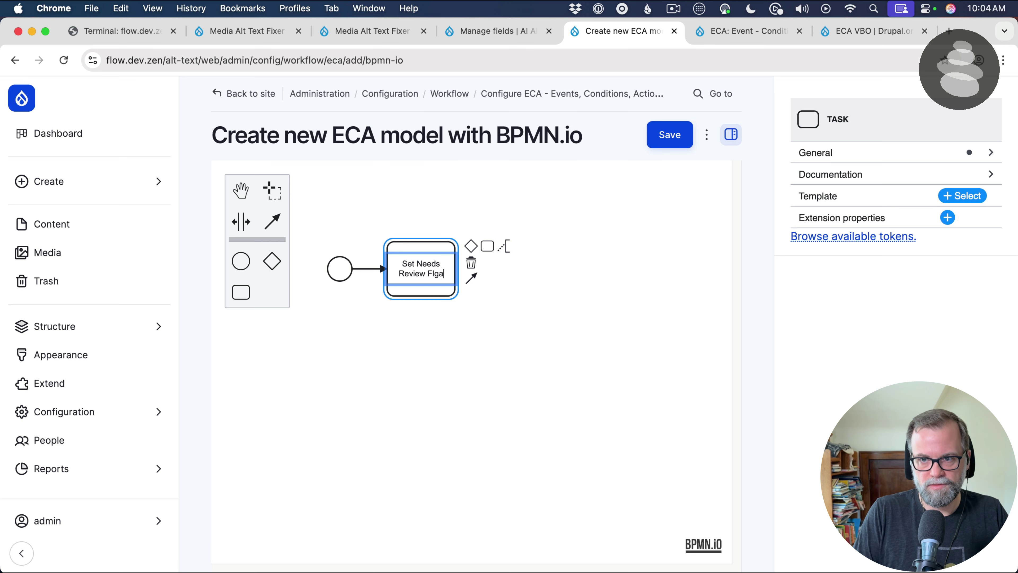
pyautogui.write('False')
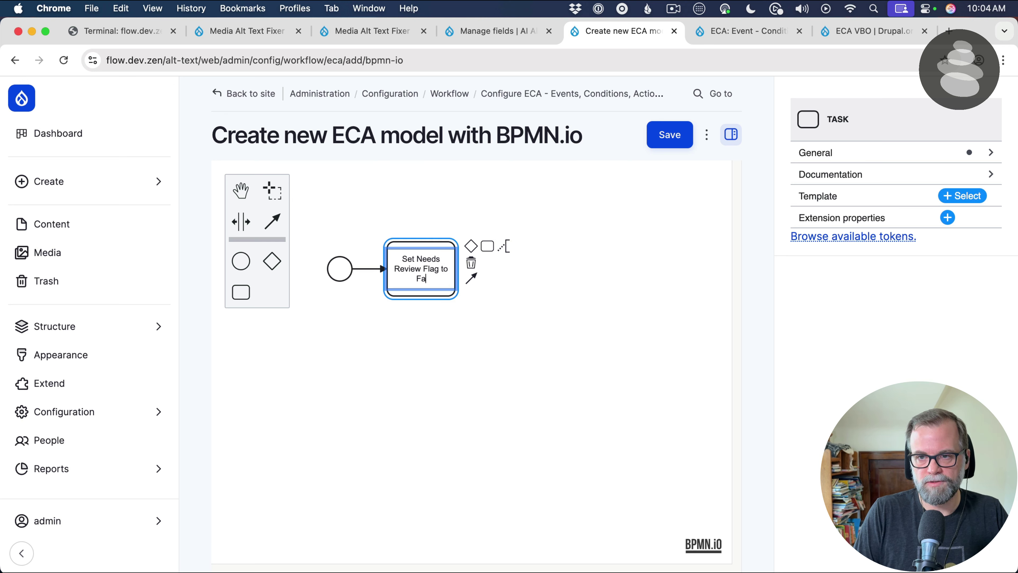
pyautogui.click(532, 288)
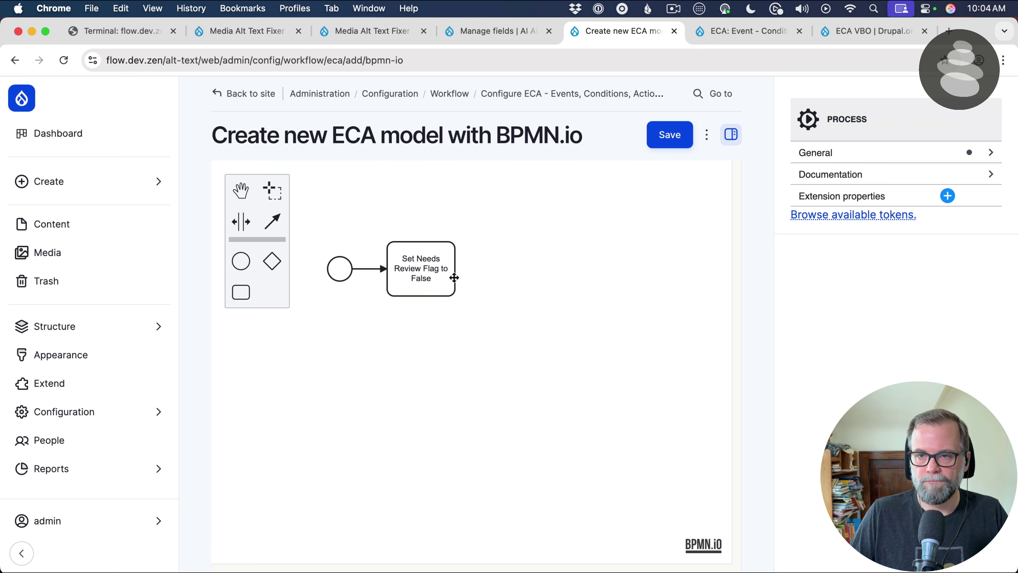
# Apply the "Entity: set field value" template to the "Set Needs Review Flag to False" task
pyautogui.click(441, 276)
pyautogui.click(953, 198)
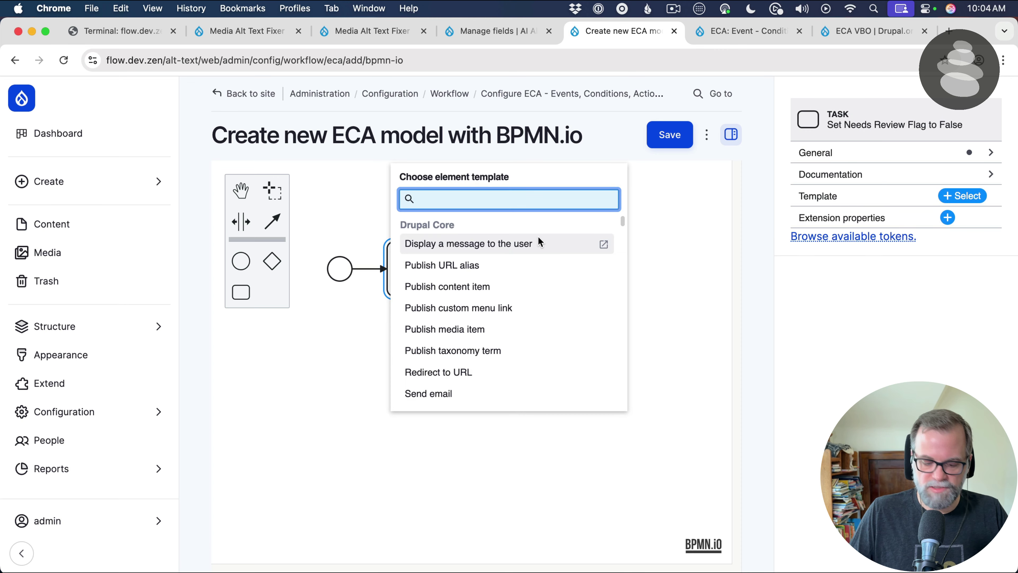
pyautogui.write('set field value')
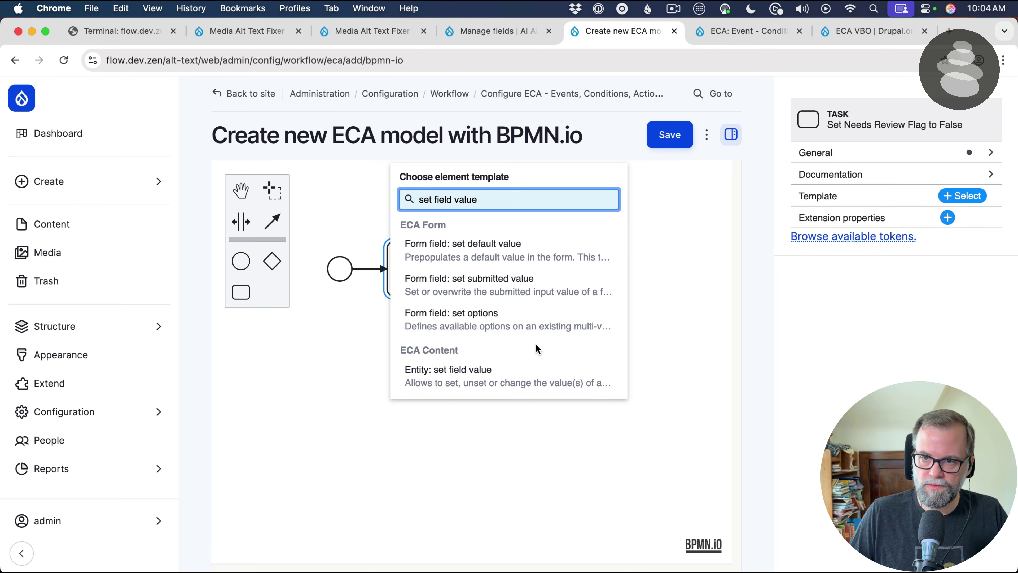
pyautogui.click(514, 377)
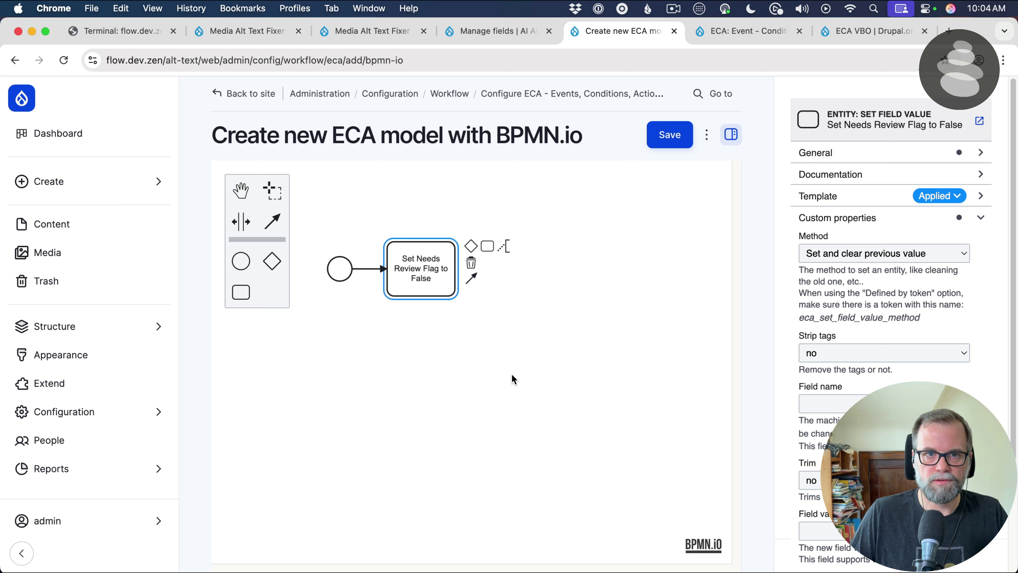
# Copy the entity token from the start event's description into the flag task's Entity property, and set its field value to 0
pyautogui.click(334, 269)
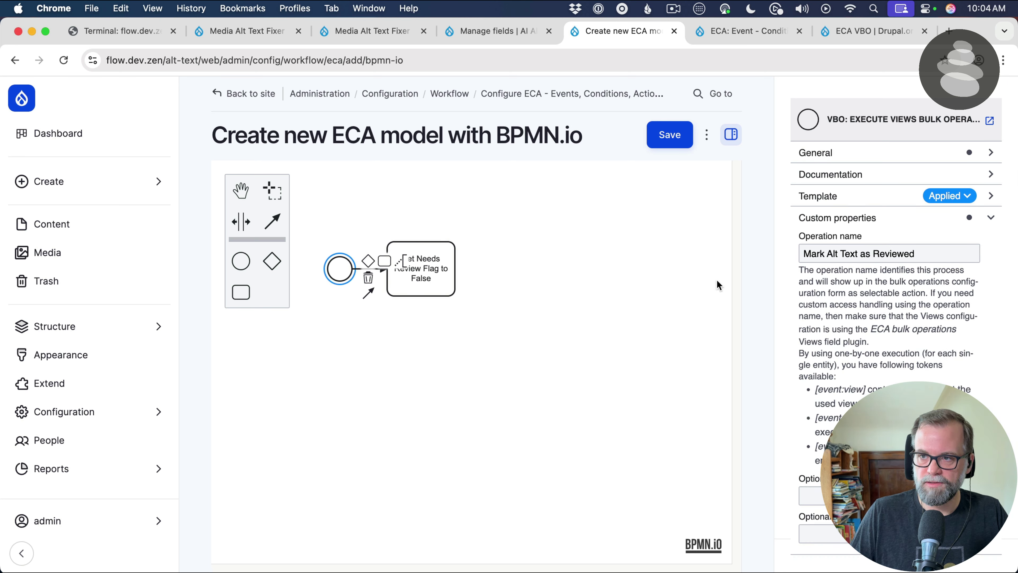
pyautogui.click(340, 275)
pyautogui.click(338, 270)
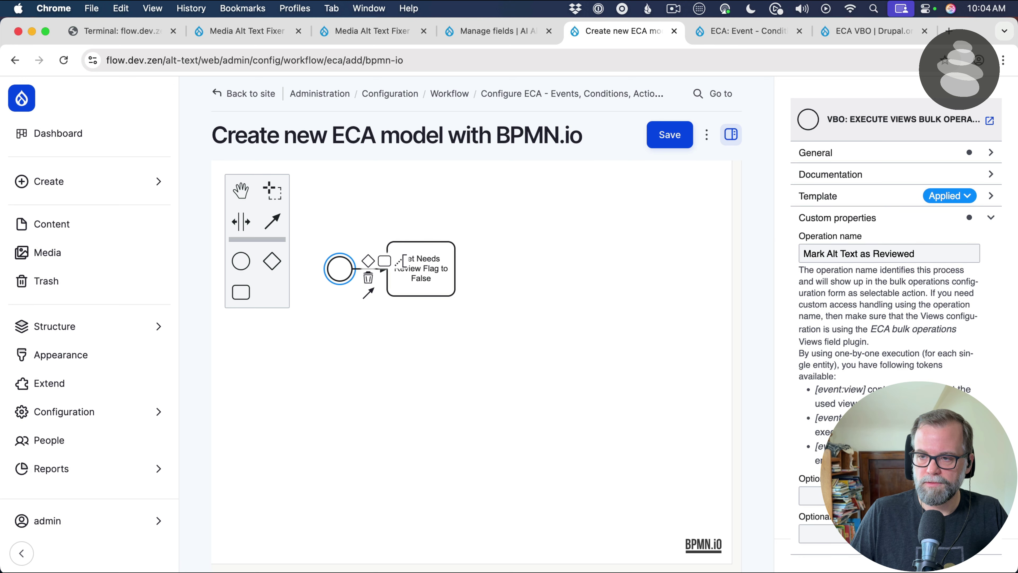
pyautogui.click(435, 274)
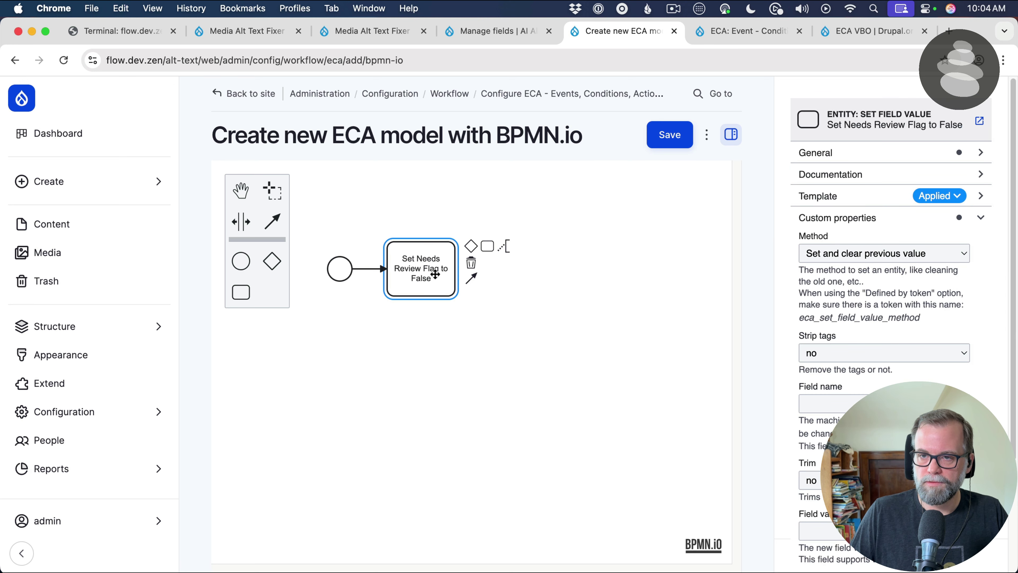
pyautogui.scroll(-4, 862, 533)
pyautogui.click(861, 512)
pyautogui.press('super+v')
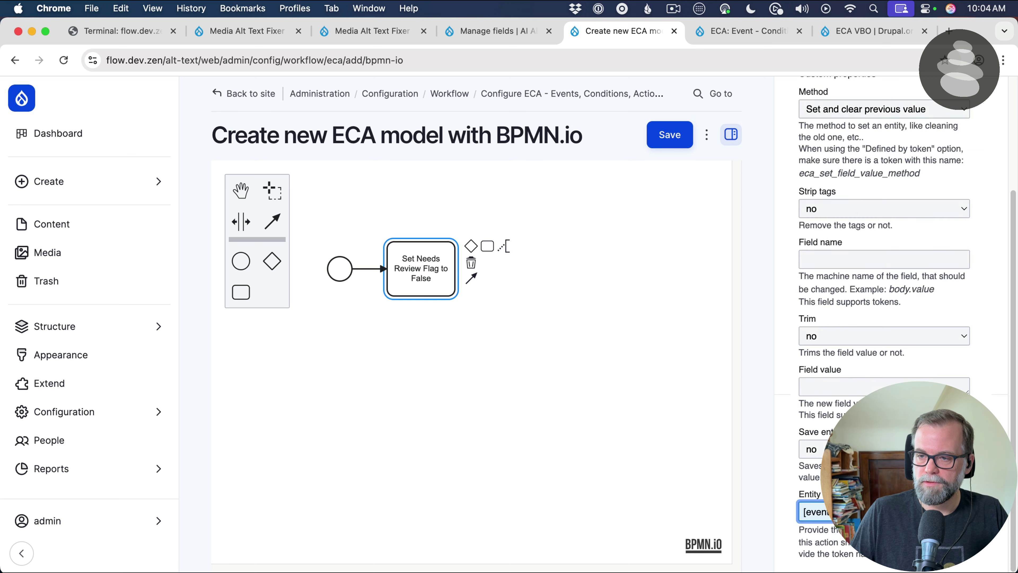
pyautogui.click(804, 512)
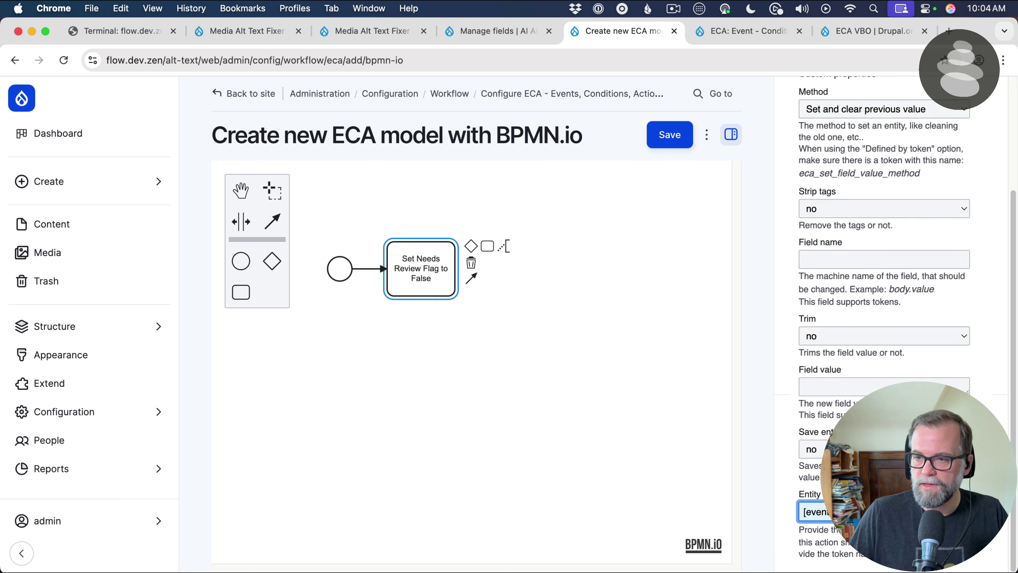
pyautogui.click(884, 388)
pyautogui.write('0')
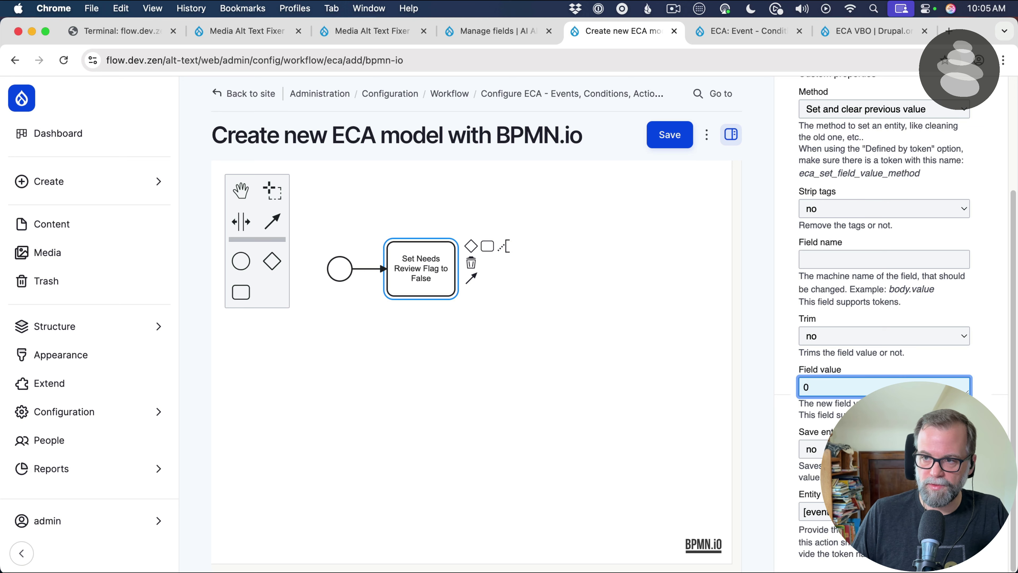
# Copy the machine name field_unreviewed_ai_alt_text from the Image media type's fields and enter it as the flag task's field name
pyautogui.scroll(1, 957, 373)
pyautogui.click(884, 266)
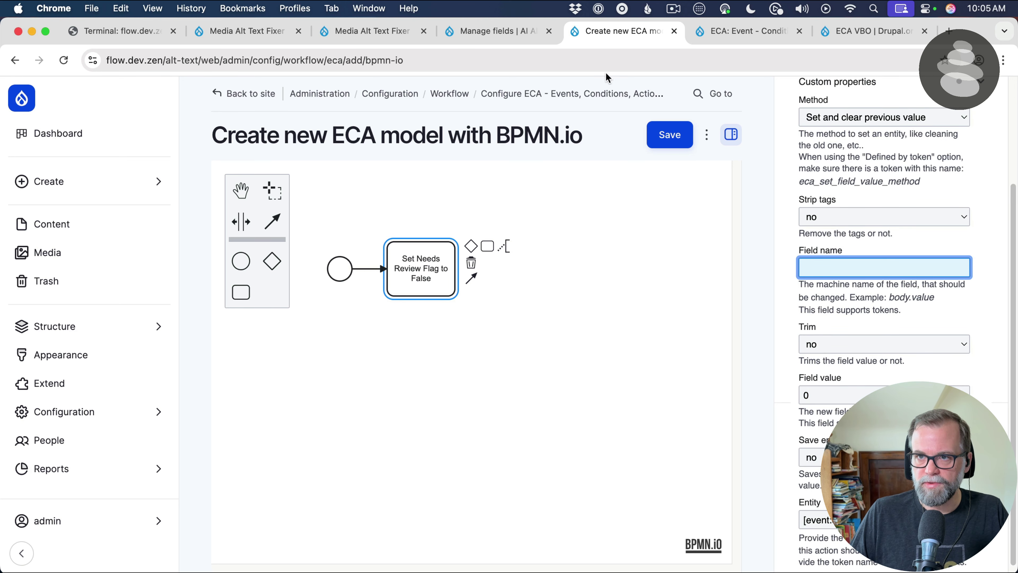
pyautogui.click(520, 32)
pyautogui.press('super+c')
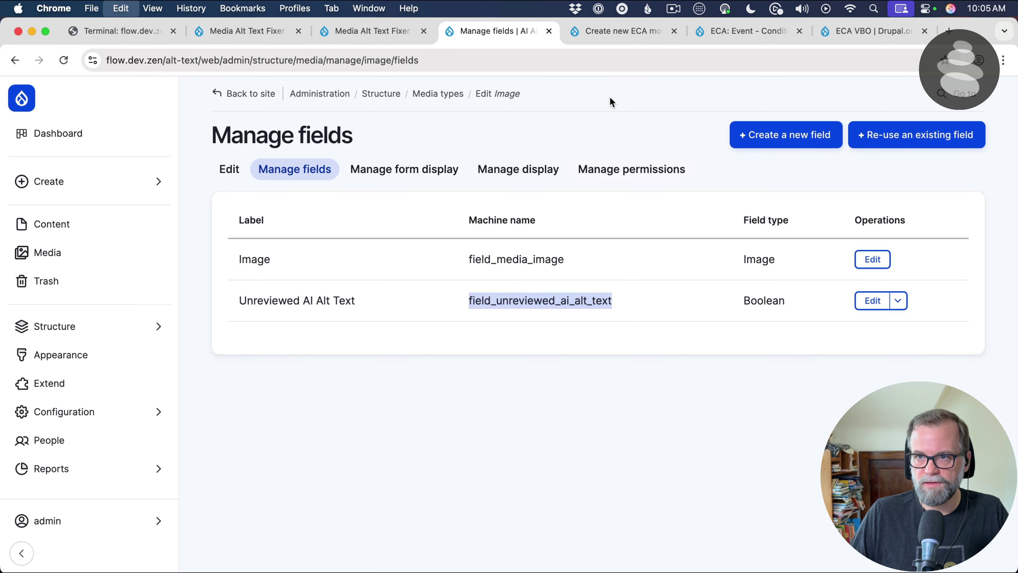
pyautogui.click(627, 36)
pyautogui.press('super+v')
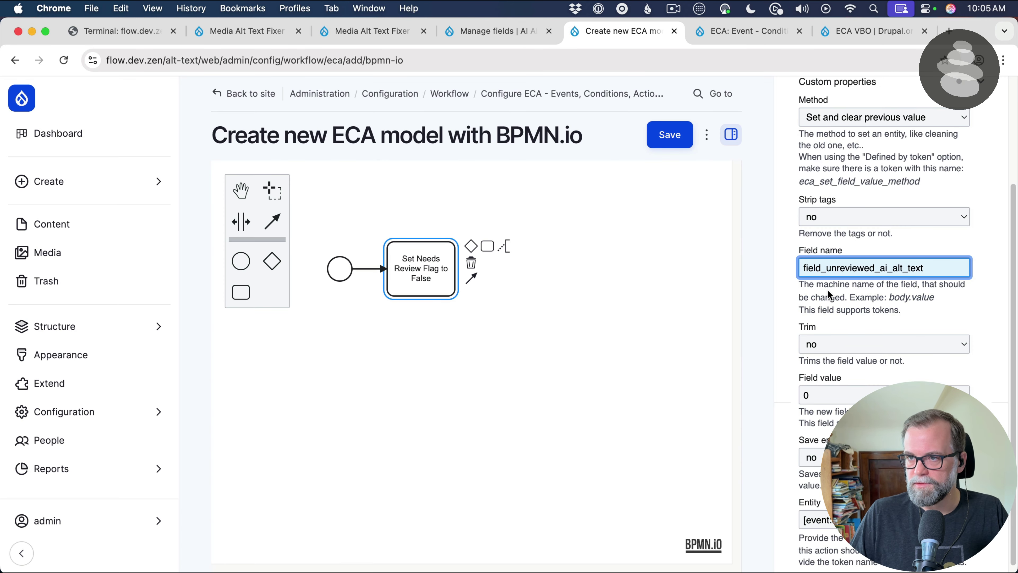
pyautogui.scroll(5, 829, 296)
pyautogui.scroll(-5, 845, 409)
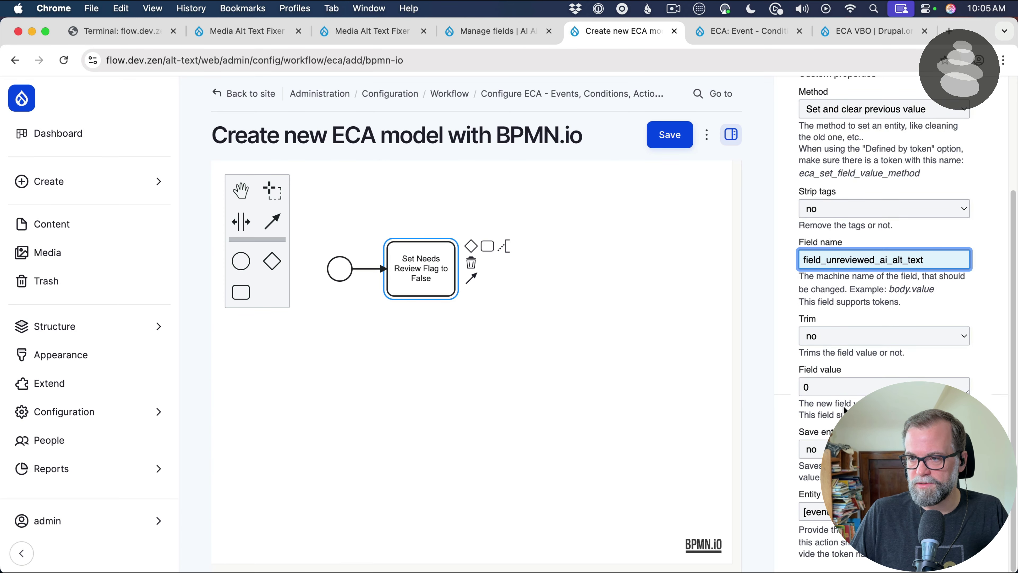
pyautogui.click(557, 385)
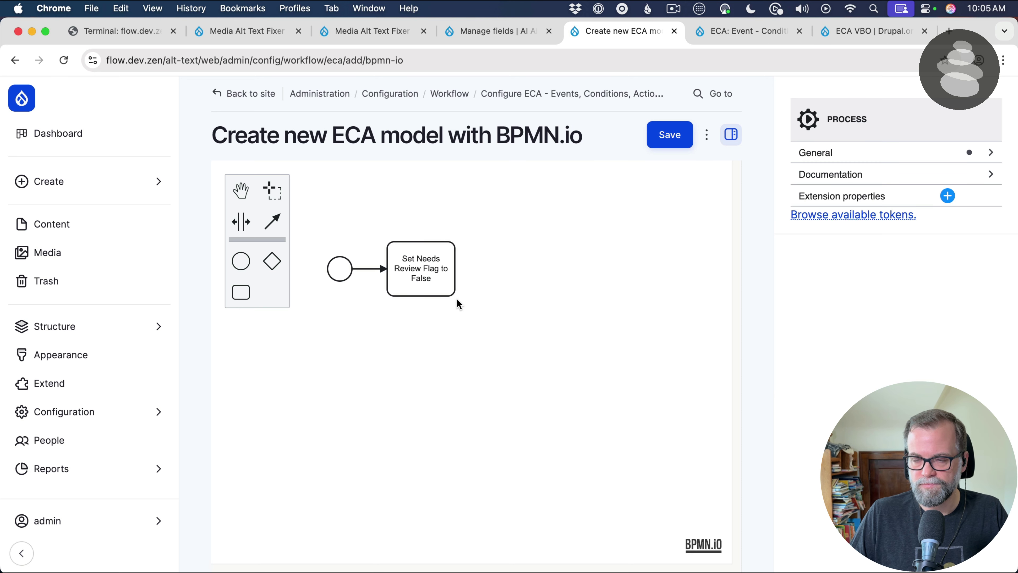
# Append a task after the "Set Needs Review Flag to False" task and label it "Set a new revision"
pyautogui.click(455, 296)
pyautogui.click(487, 245)
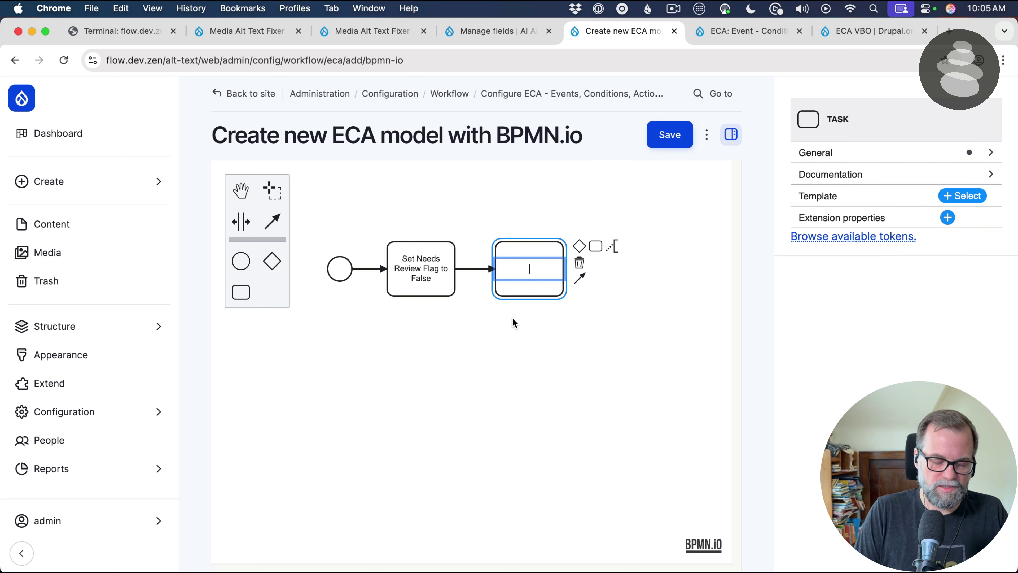
pyautogui.write('Set to')
pyautogui.press('BackSpace')
pyautogui.press('BackSpace')
pyautogui.write('a ')
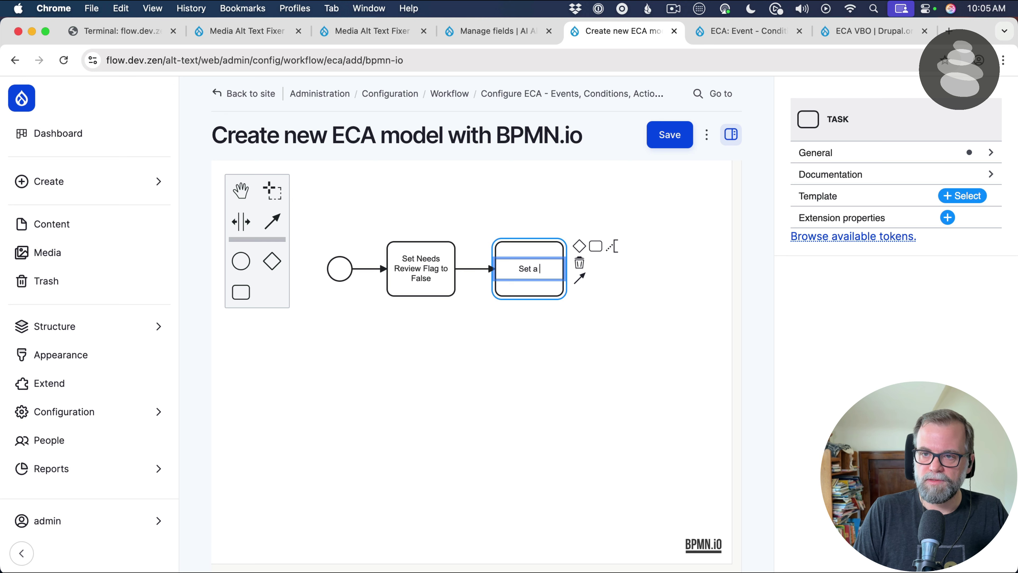
pyautogui.write('new revision')
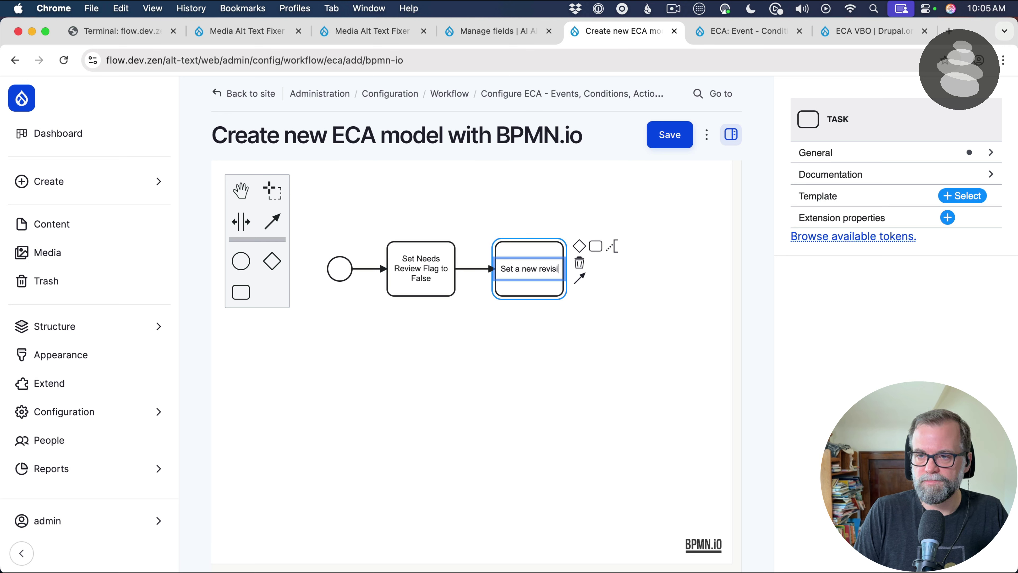
pyautogui.press('Return')
# Apply the "Entity: set new revision" template to the "Set a new revision" task
pyautogui.click(552, 346)
pyautogui.click(533, 284)
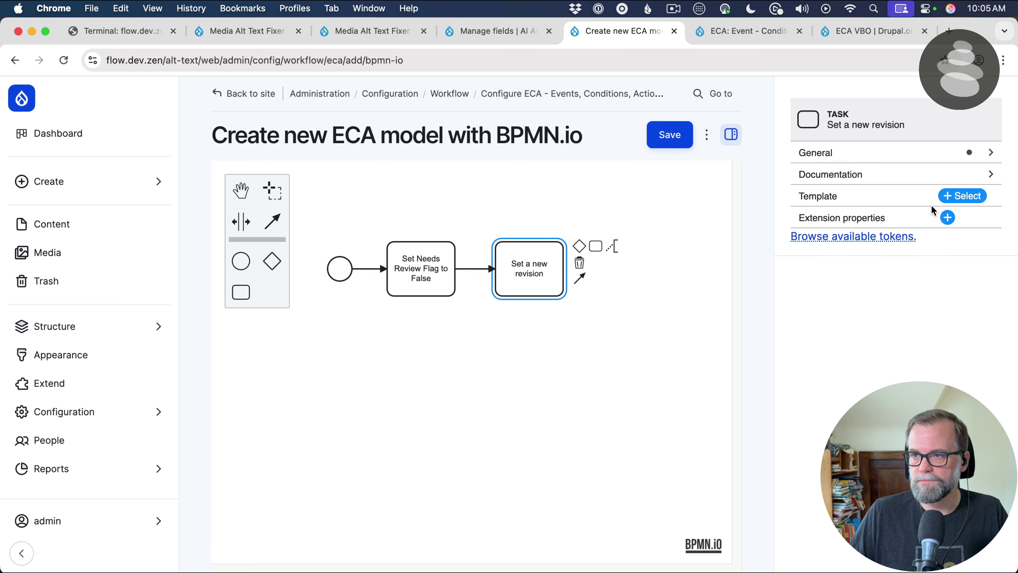
pyautogui.click(946, 198)
pyautogui.write('revision')
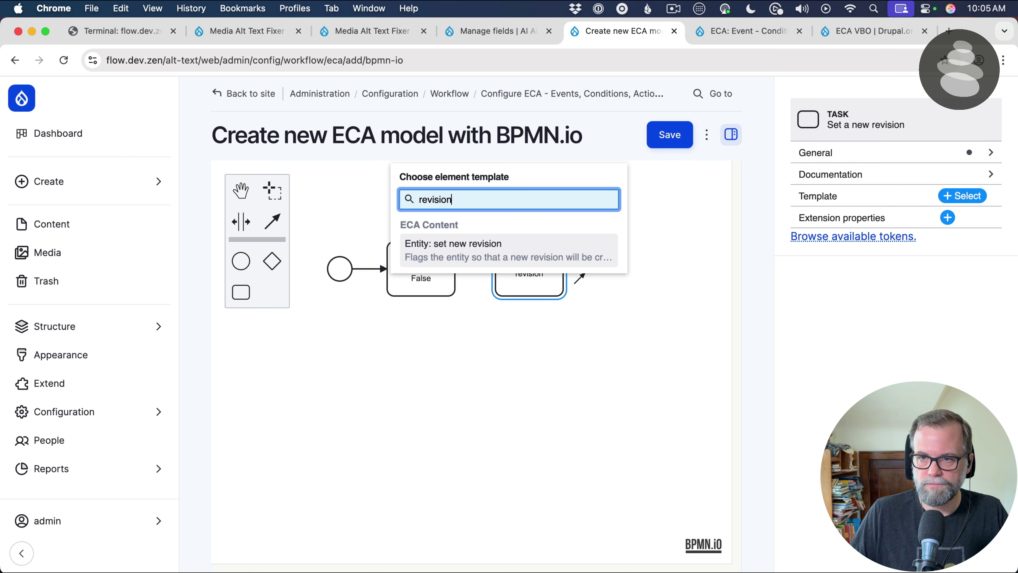
pyautogui.click(486, 245)
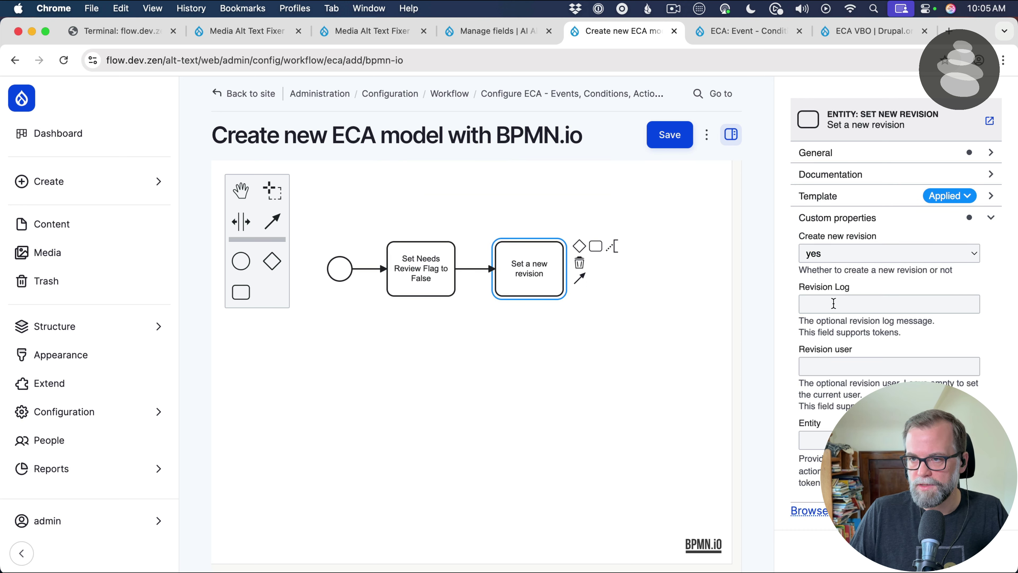
# Copy the entity token from the start event's description into the "Set a new revision" task's Entity property
pyautogui.click(813, 440)
pyautogui.write('field_')
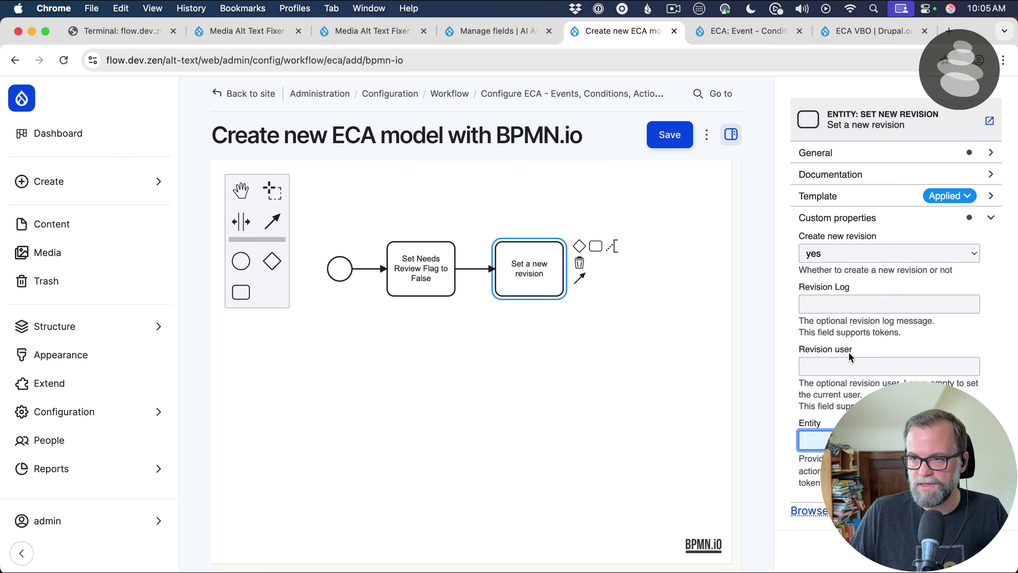
pyautogui.click(341, 268)
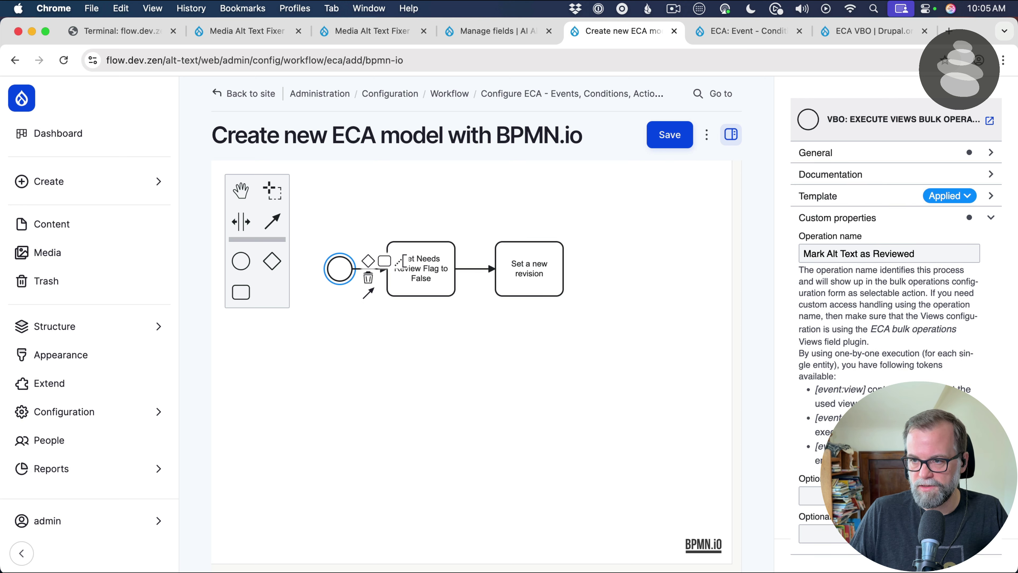
pyautogui.moveTo(873, 446)
pyautogui.mouseDown()
pyautogui.moveTo(816, 446)
pyautogui.moveTo(874, 446)
pyautogui.mouseUp()
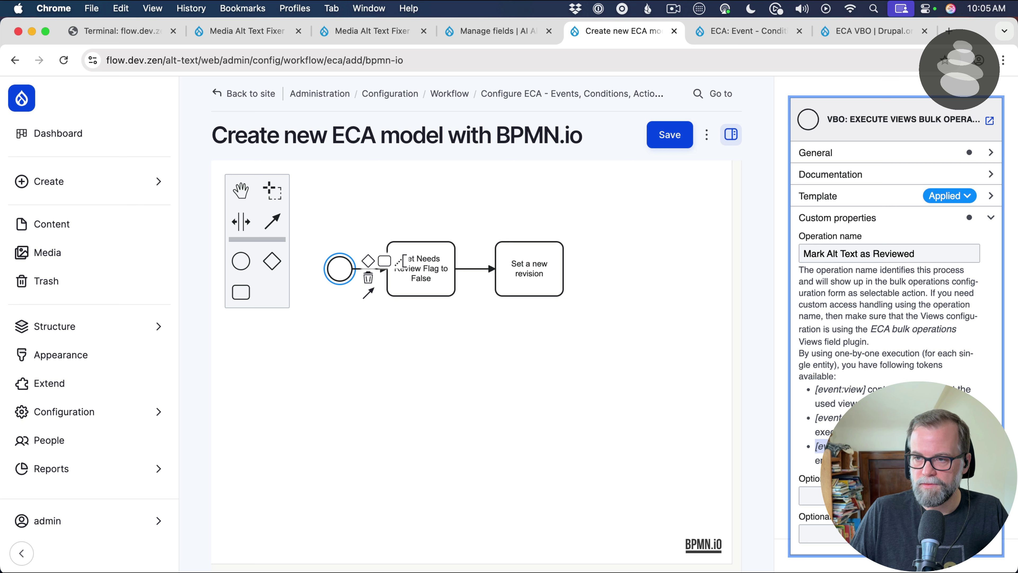
pyautogui.press('super+c')
pyautogui.click(553, 270)
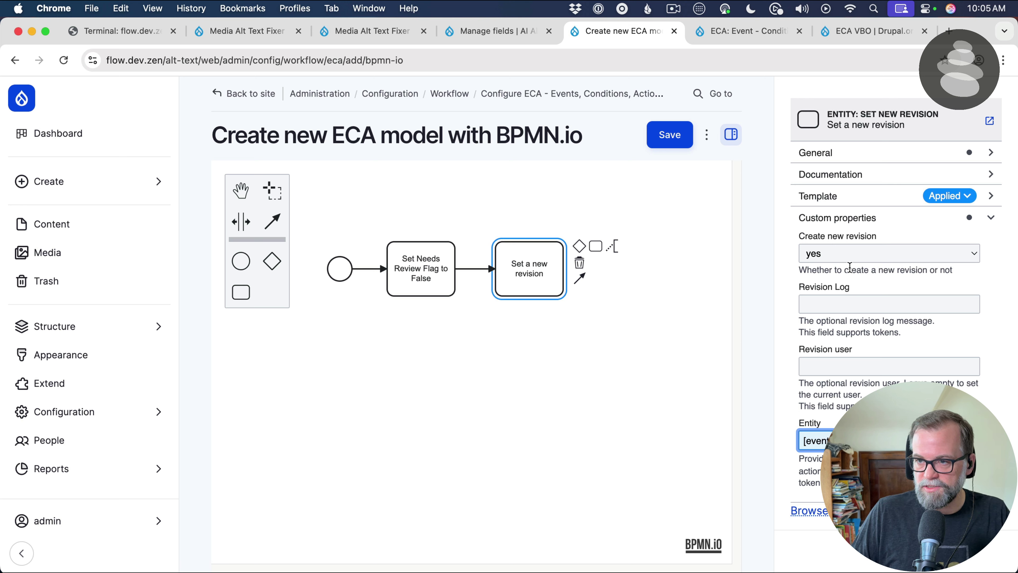
# Set the revision log message of the "Set a new revision" task to "Alt text reviewed"
pyautogui.click(850, 302)
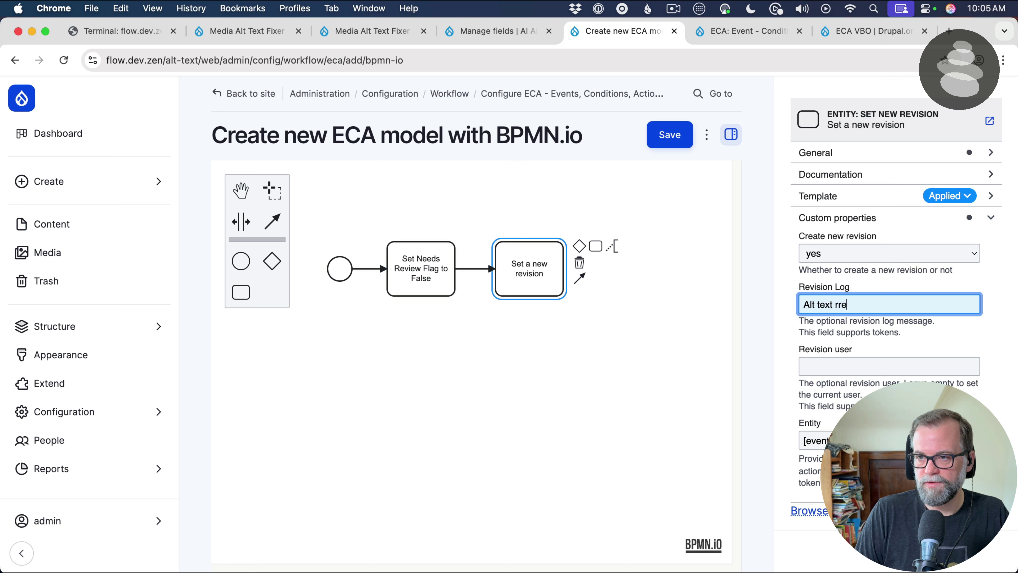
pyautogui.write('Alt text reviewed')
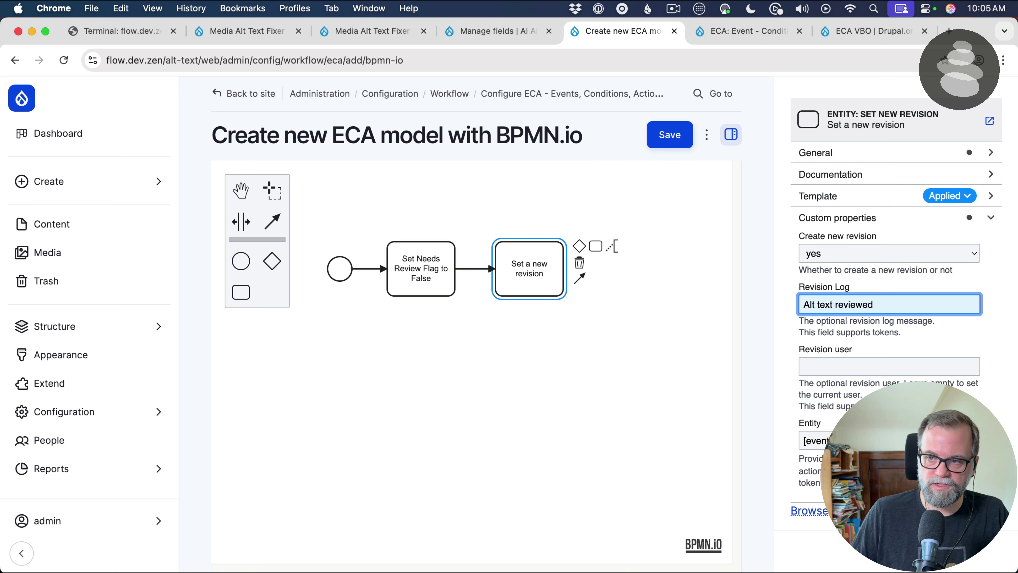
pyautogui.click(678, 339)
# Append a task after the "Set a new revision" task and label it "Save the image entity"
pyautogui.click(541, 266)
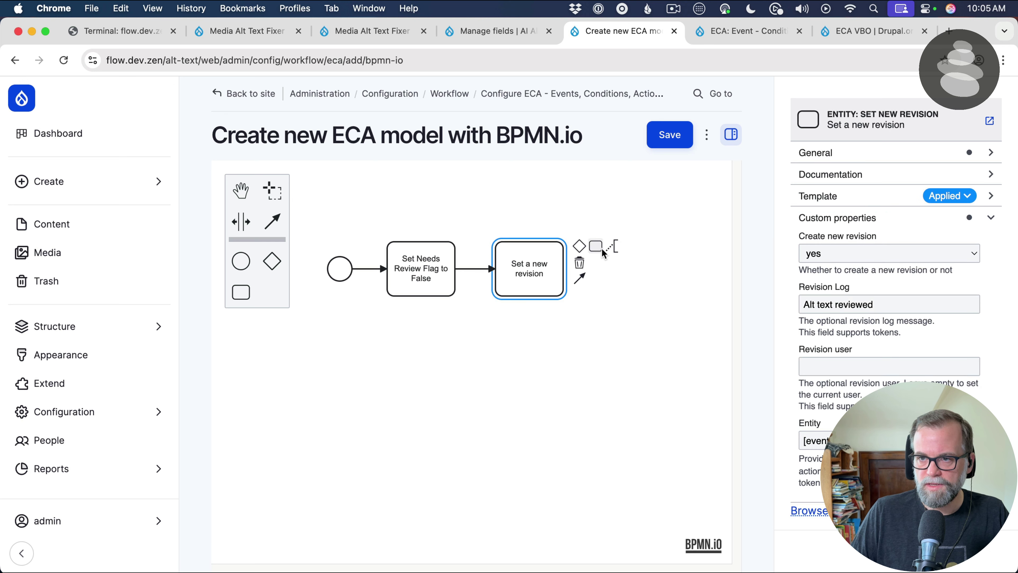
pyautogui.click(601, 249)
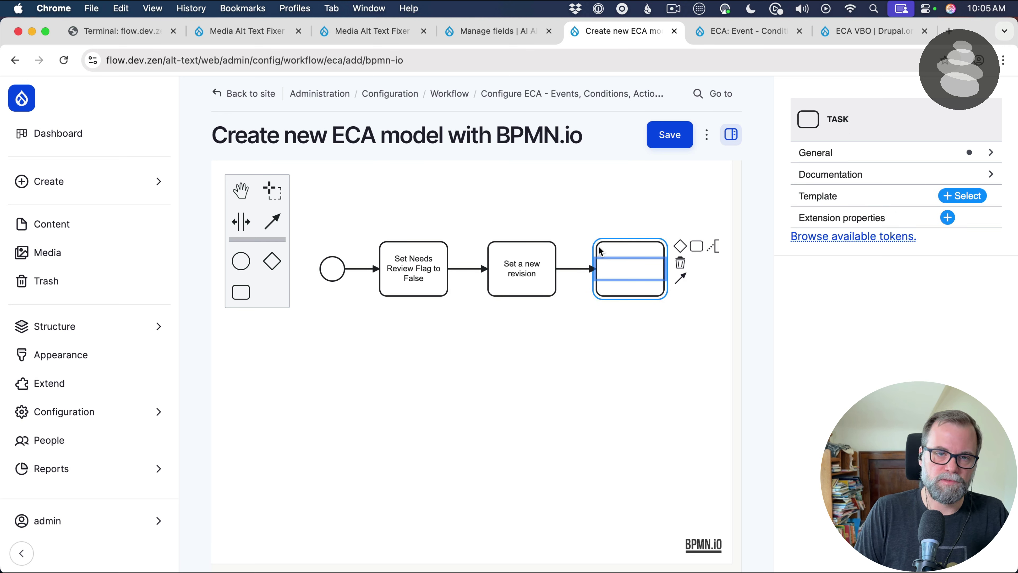
pyautogui.write('S')
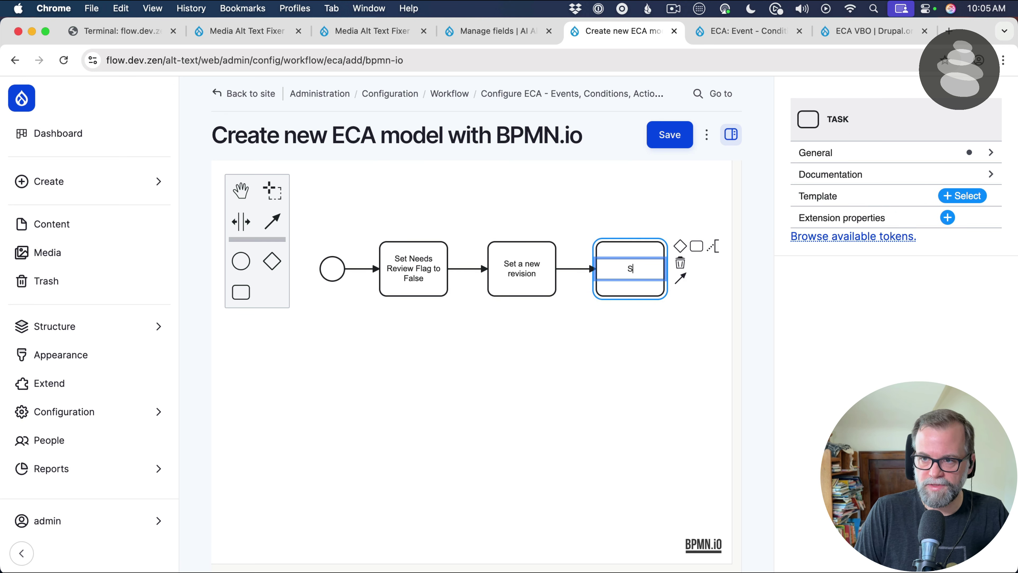
pyautogui.write('ave the image ')
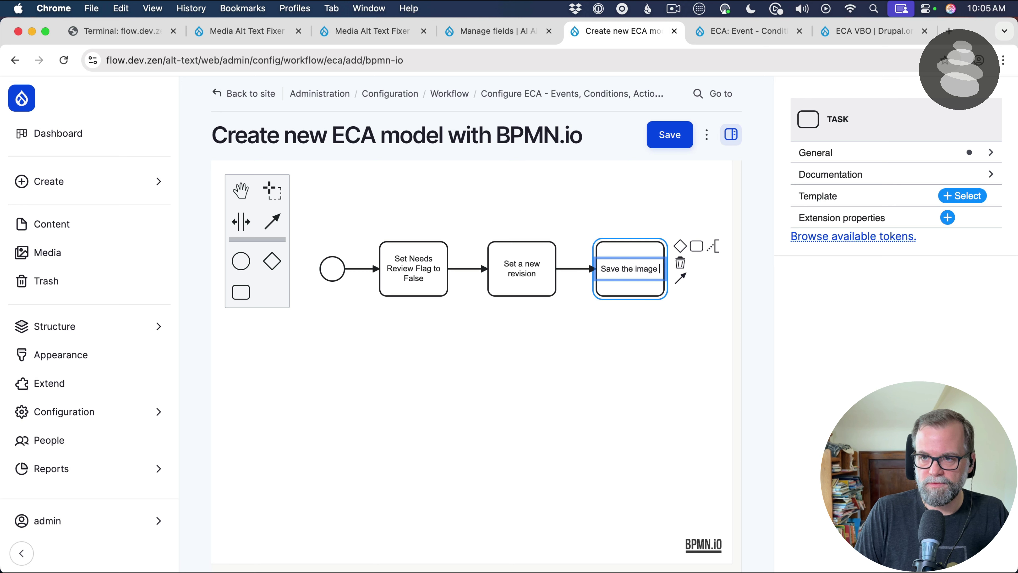
pyautogui.write('entity')
pyautogui.press('Return')
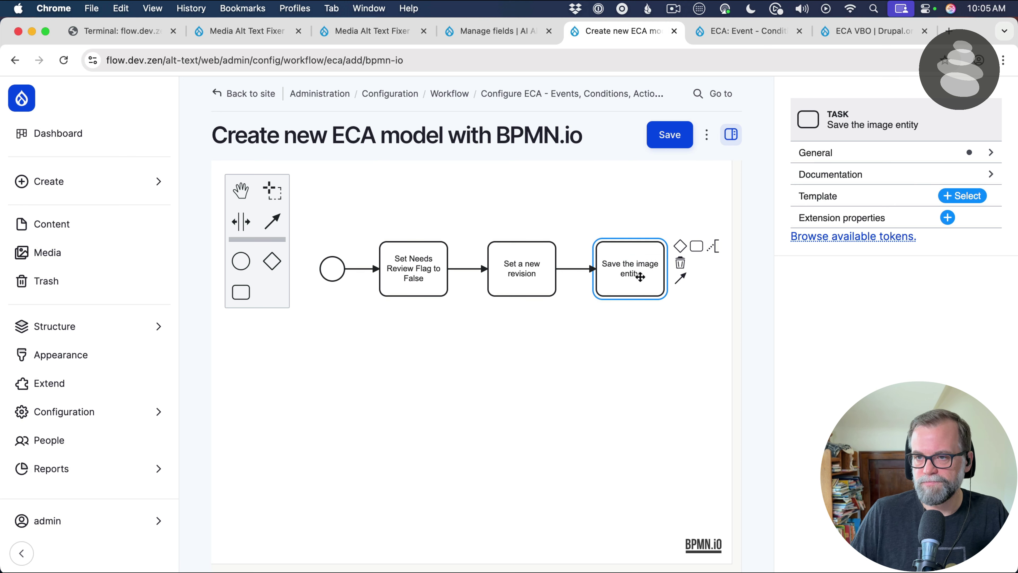
# Apply the "Entity: save" template to the "Save the image entity" task and set its Entity property to [event:entity]
pyautogui.click(706, 265)
pyautogui.click(606, 263)
pyautogui.click(948, 197)
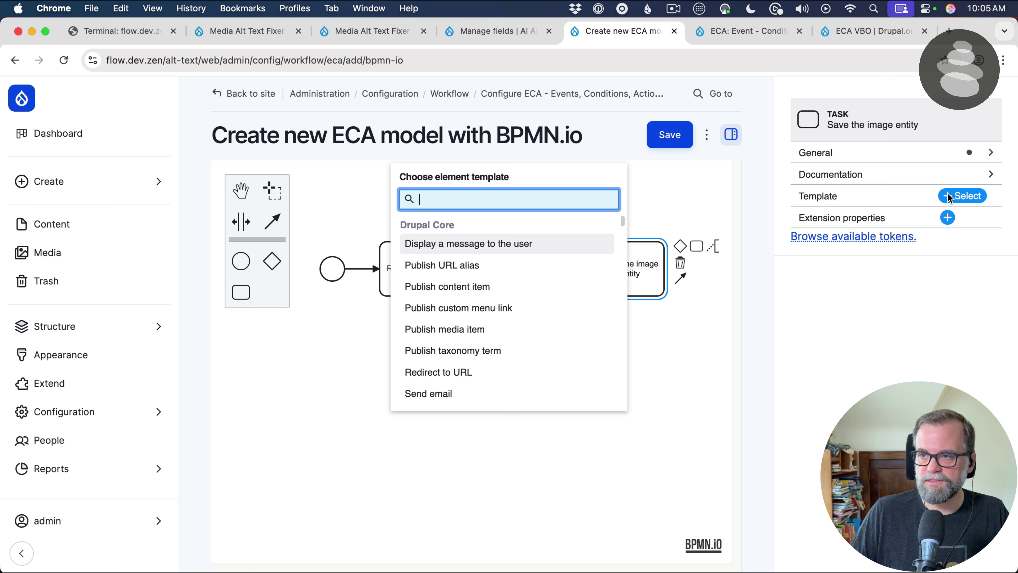
pyautogui.write('save')
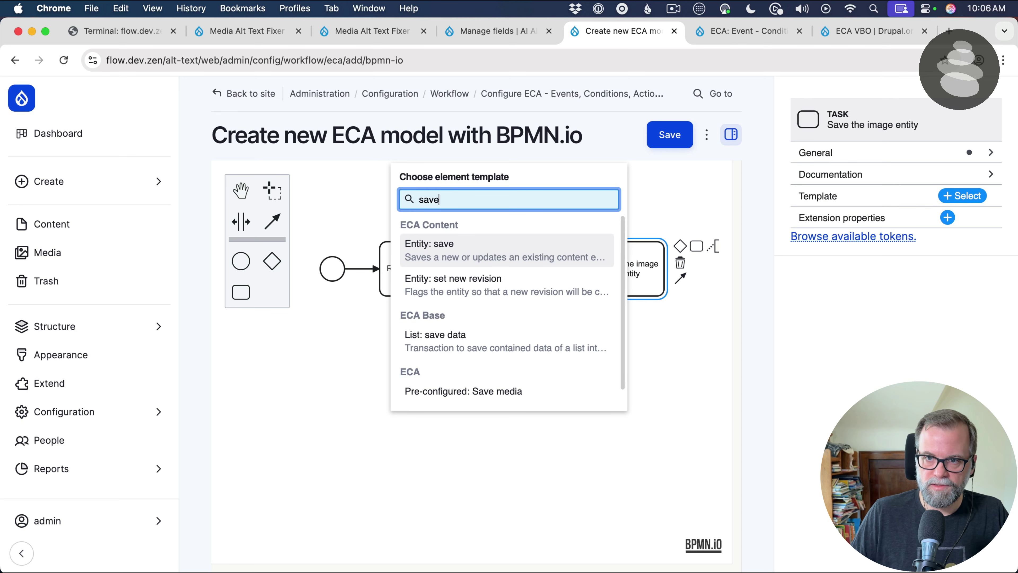
pyautogui.click(430, 260)
pyautogui.click(842, 257)
pyautogui.press('super+v')
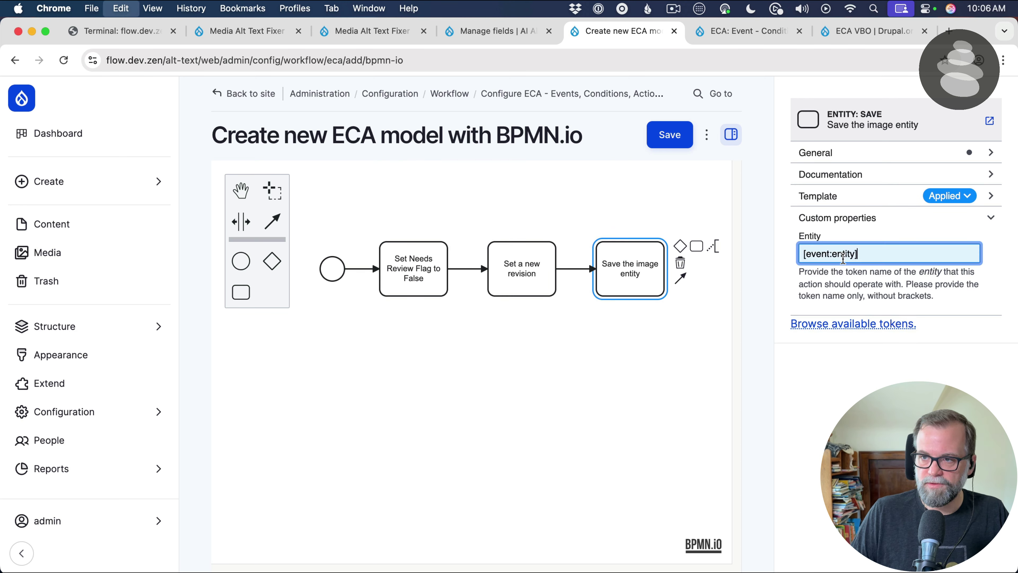
pyautogui.click(574, 368)
pyautogui.click(640, 262)
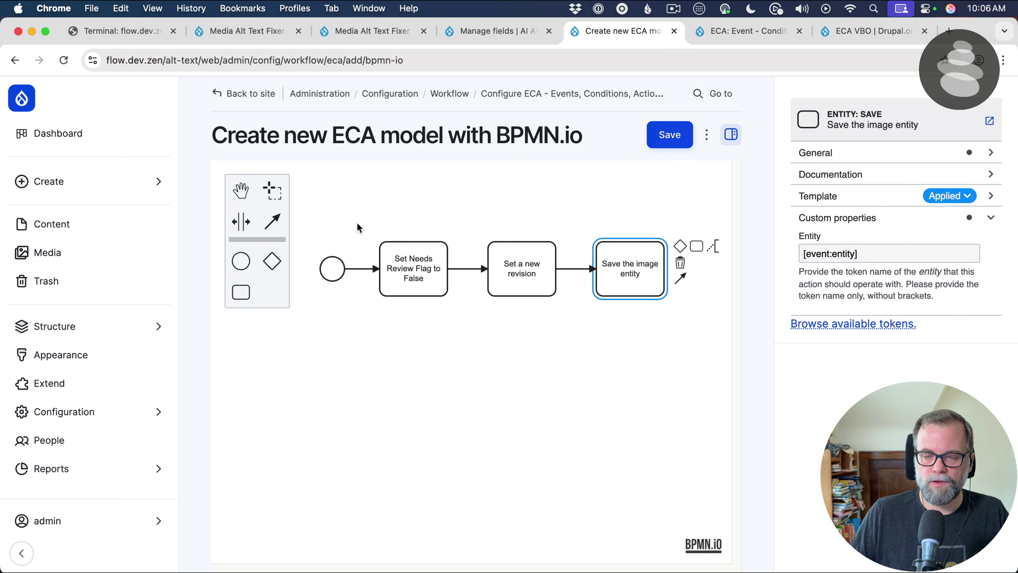
# Review the properties of the start event and each of the three tasks in the model
pyautogui.click(342, 271)
pyautogui.click(340, 271)
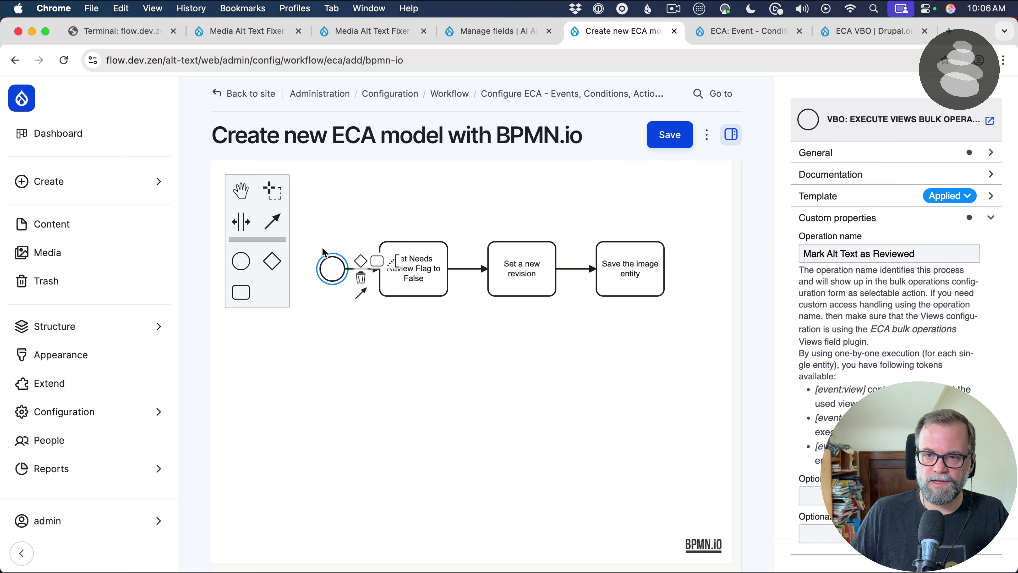
pyautogui.click(338, 218)
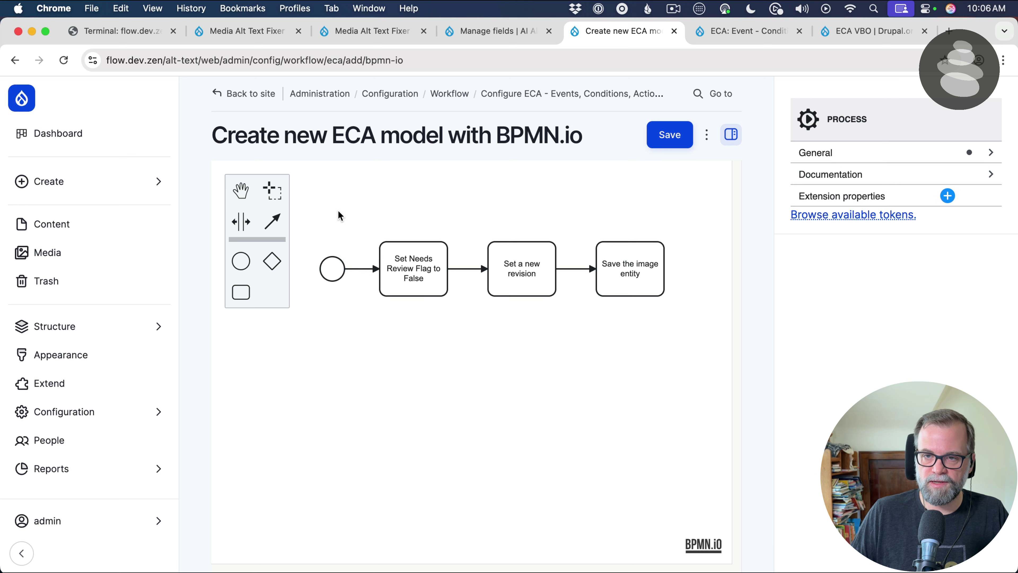
pyautogui.click(419, 251)
pyautogui.click(515, 270)
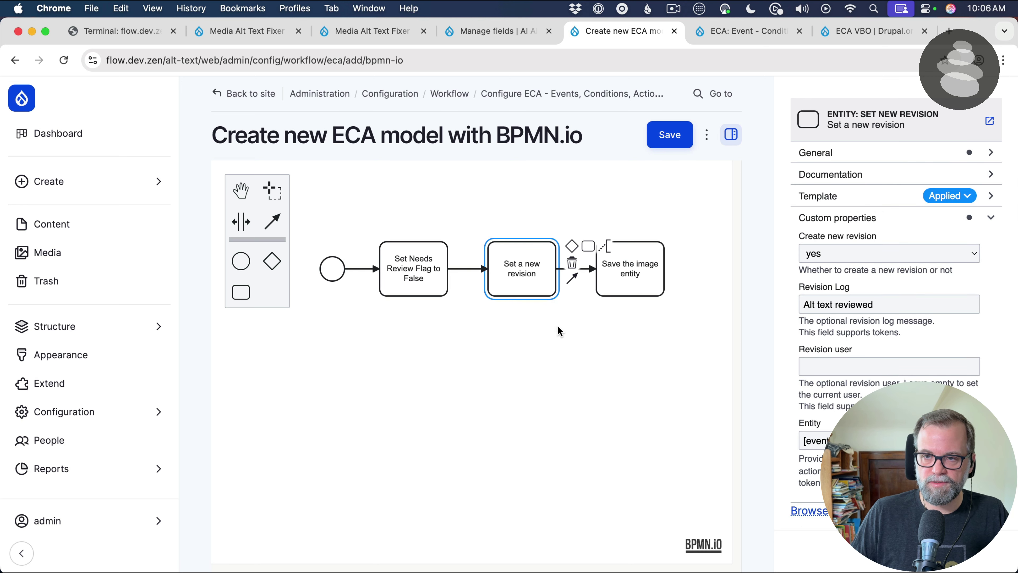
pyautogui.click(614, 272)
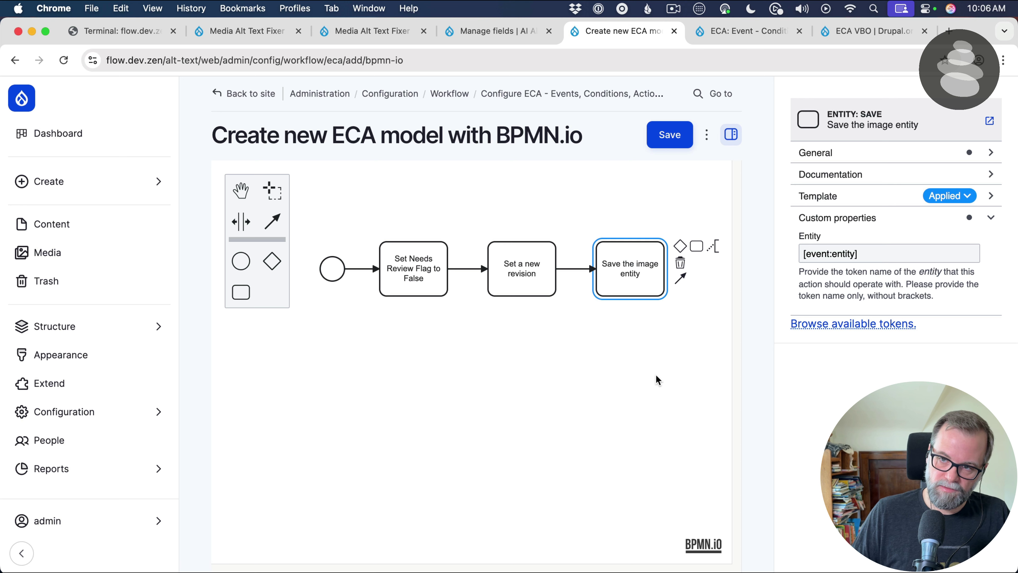
pyautogui.click(657, 380)
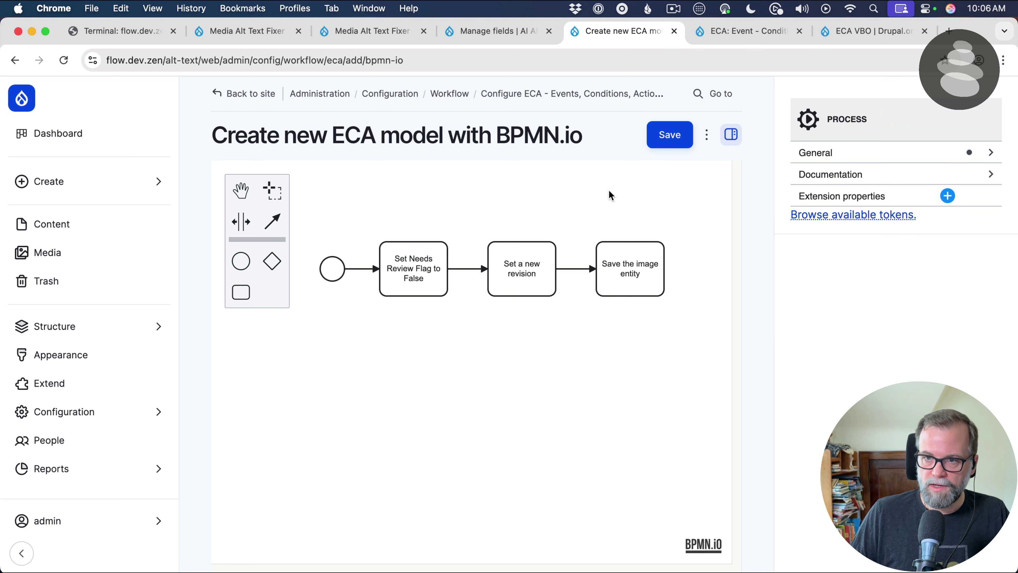
# Name the model "VBO: Mark Alt Text as Reviewed" and save it
pyautogui.click(823, 155)
pyautogui.click(865, 190)
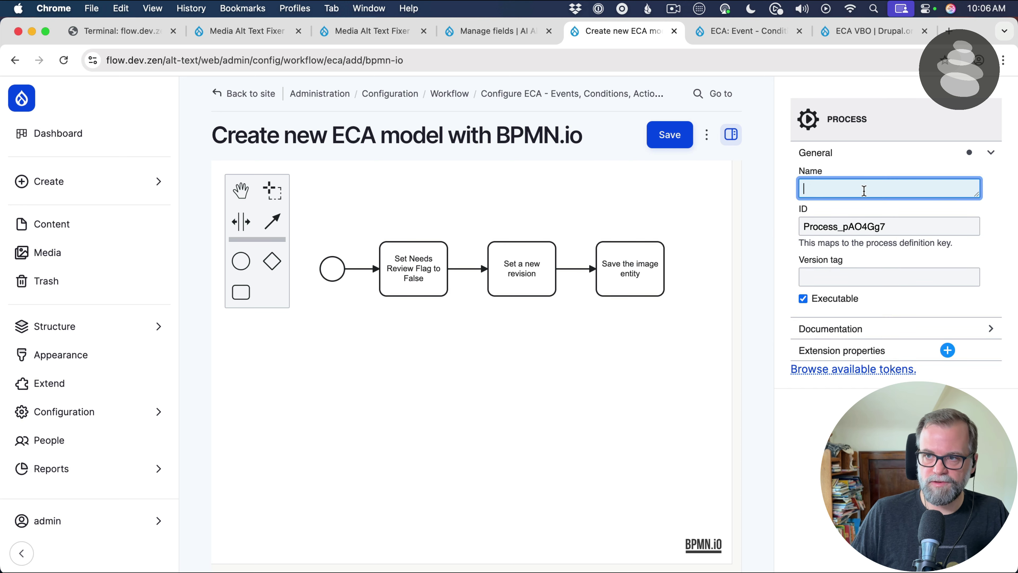
pyautogui.write('VBO: Mark Alt Text a')
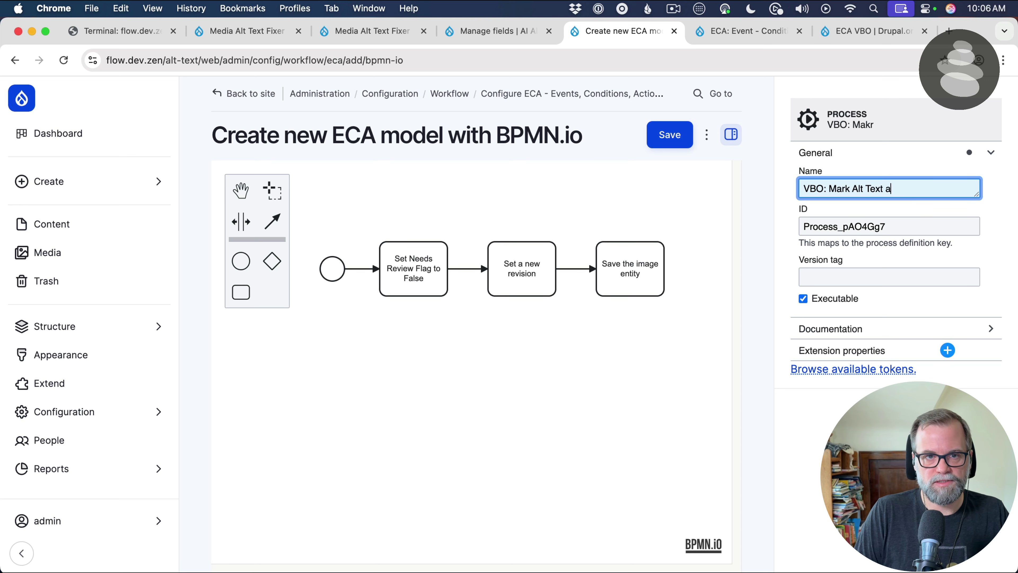
pyautogui.write('s Revfie')
pyautogui.press('BackSpace')
pyautogui.press('BackSpace')
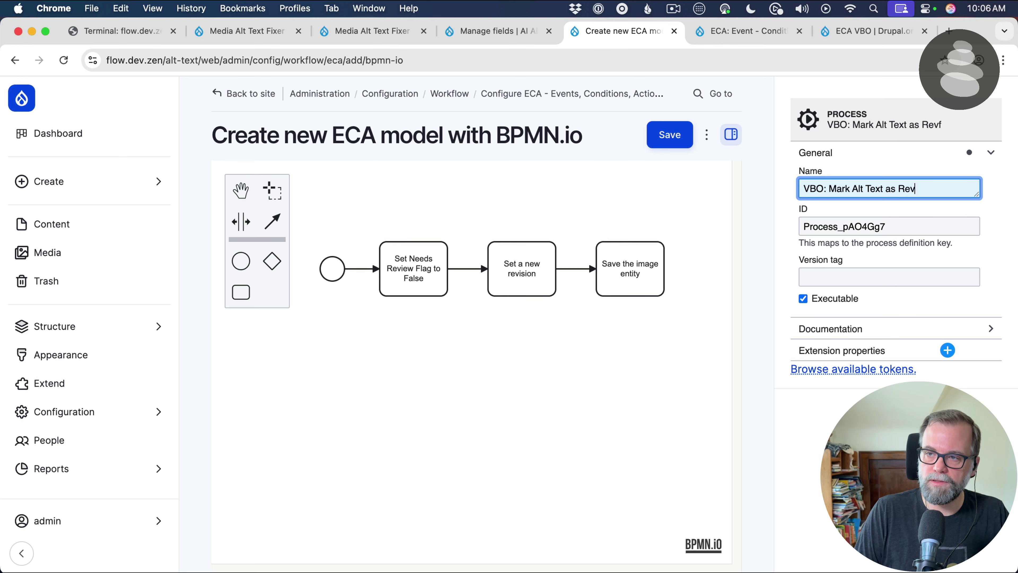
pyautogui.click(665, 137)
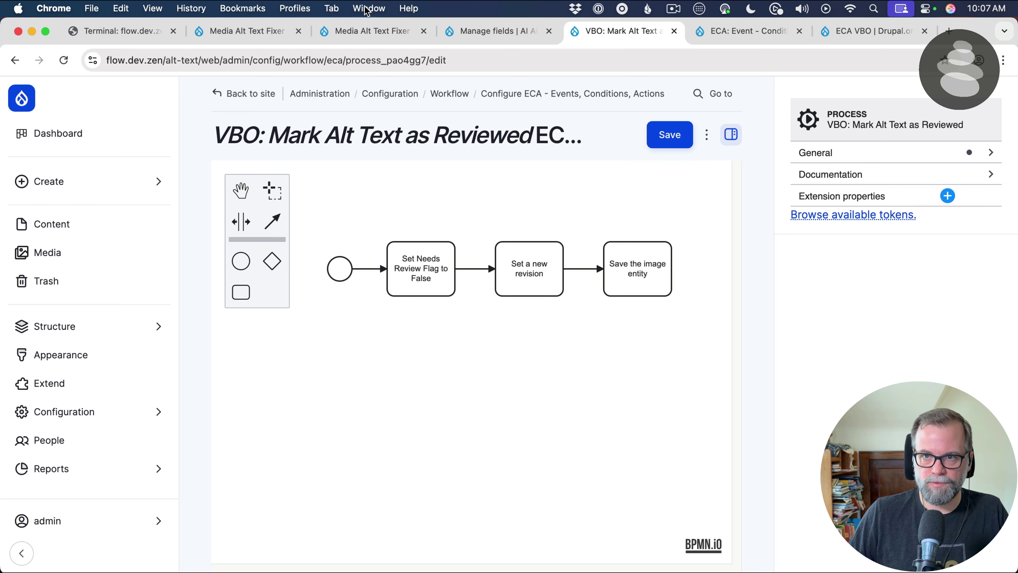
# Check which bulk actions the Media Alt Text Fixer page offers for the selected items
pyautogui.click(350, 28)
pyautogui.click(376, 537)
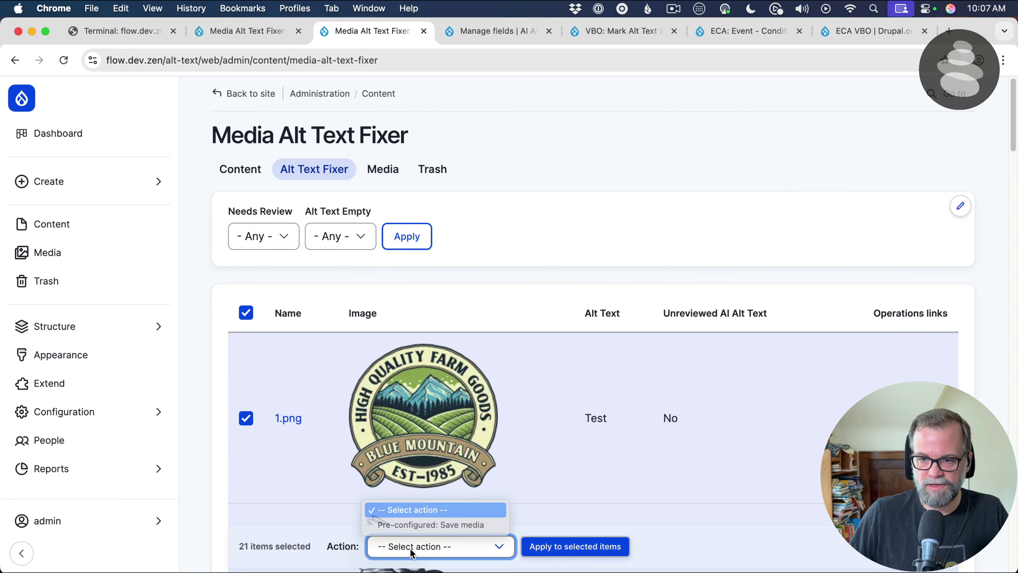
pyautogui.click(410, 548)
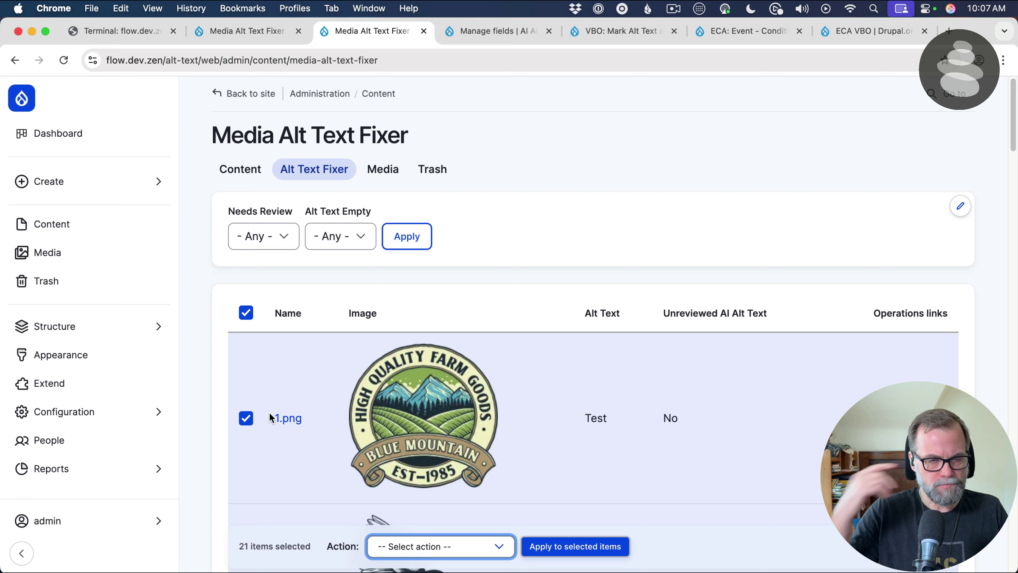
# Open the Media Alt Text Fixer view for editing from the site's list of views
pyautogui.click(275, 39)
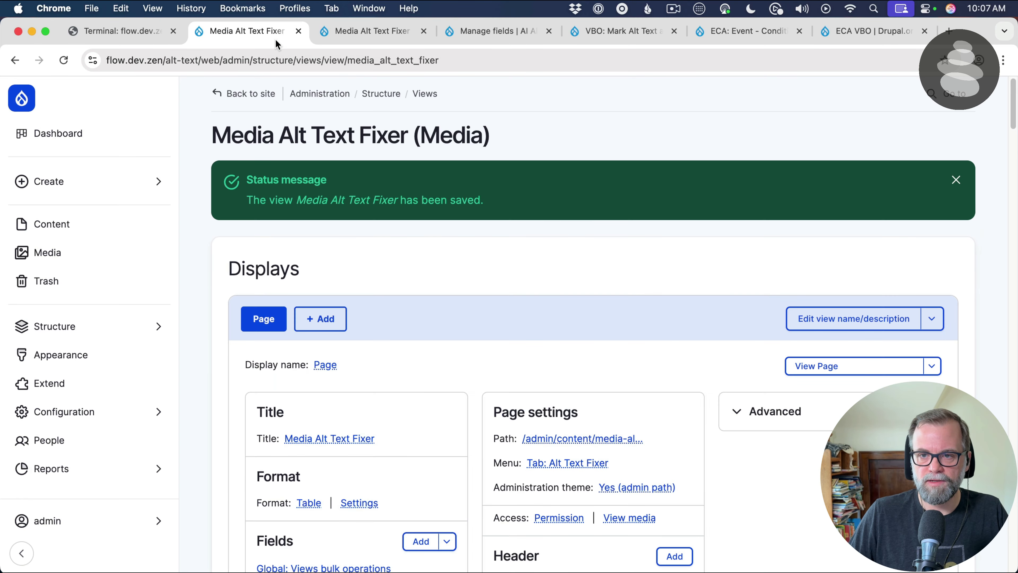
pyautogui.click(86, 328)
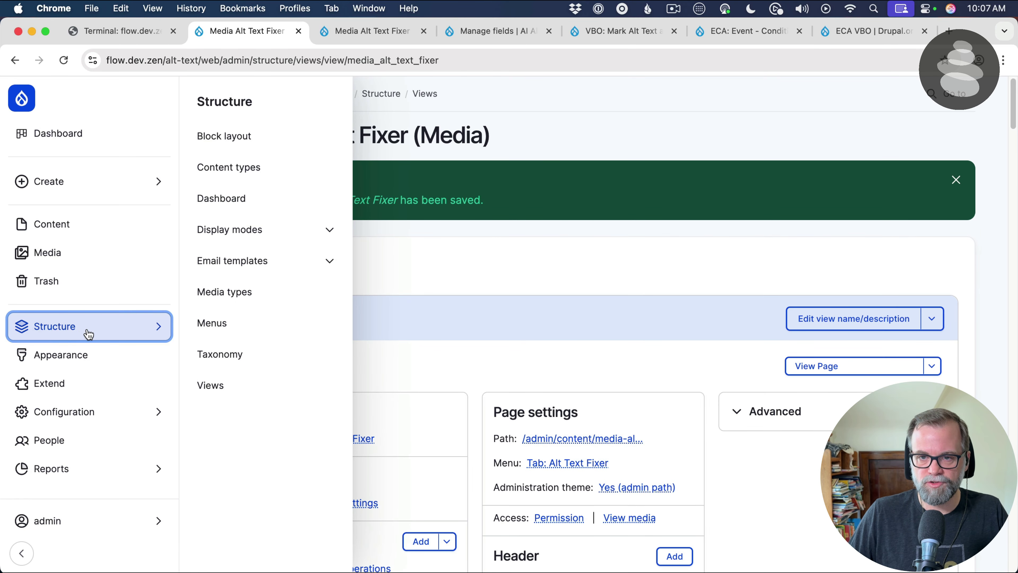
pyautogui.click(240, 386)
pyautogui.scroll(-3, 541, 348)
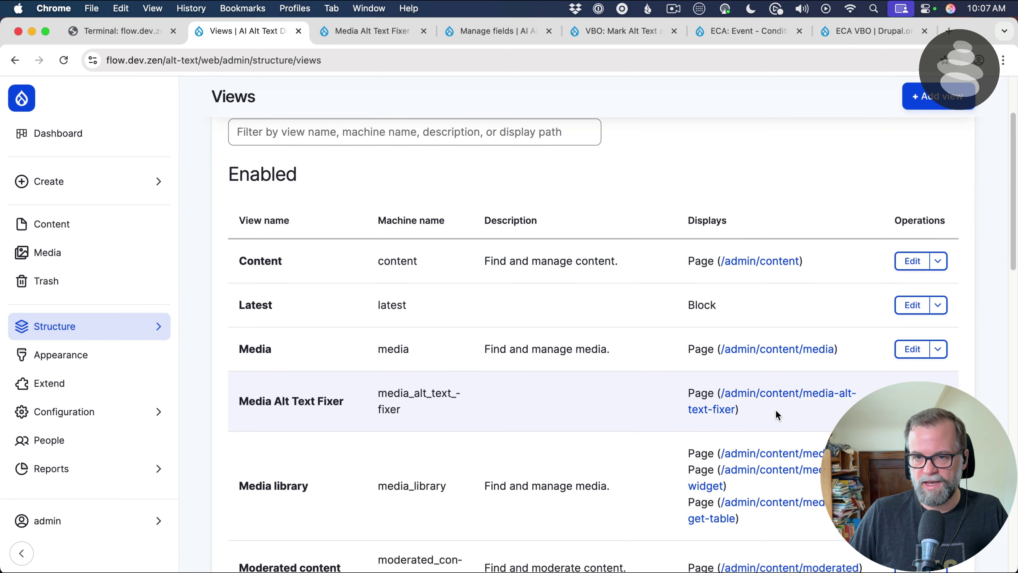
pyautogui.click(912, 401)
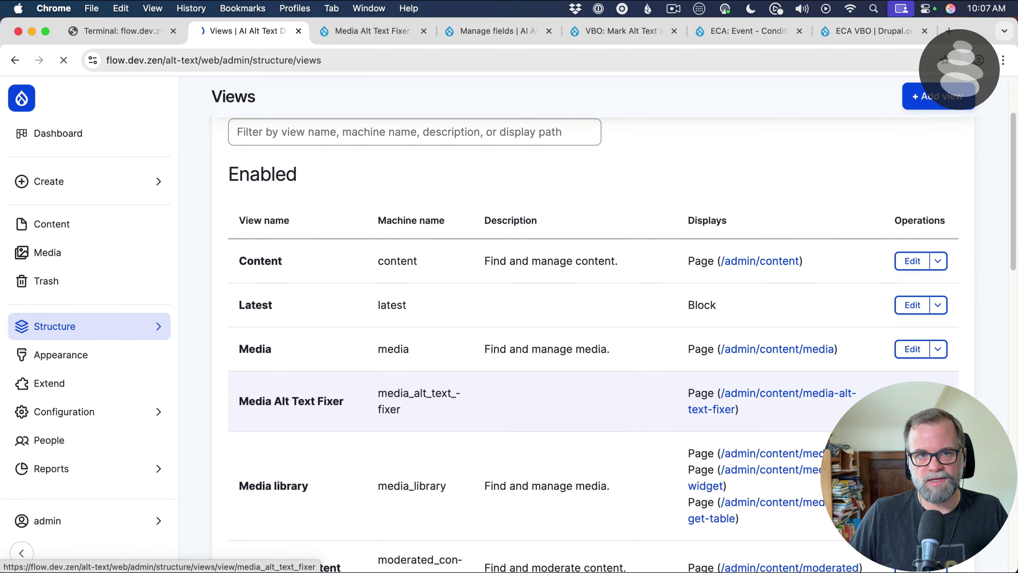
pyautogui.scroll(-3, 479, 351)
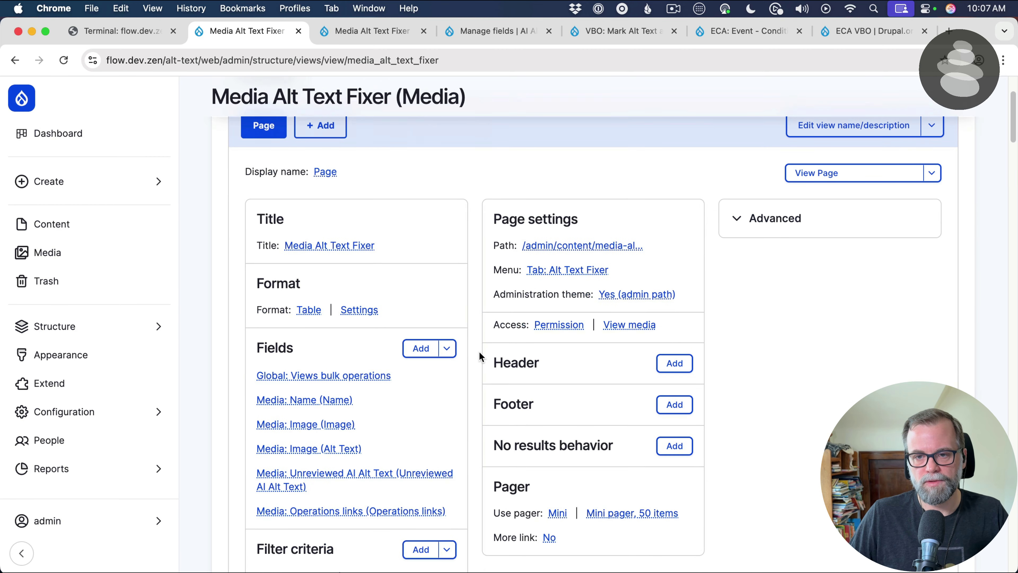
# Enable the "Generate AI Alt Text and Mark for Review" and "Mark Alt Text as Reviewed" actions in the Views bulk operations field
pyautogui.click(343, 380)
pyautogui.scroll(-5, 354, 361)
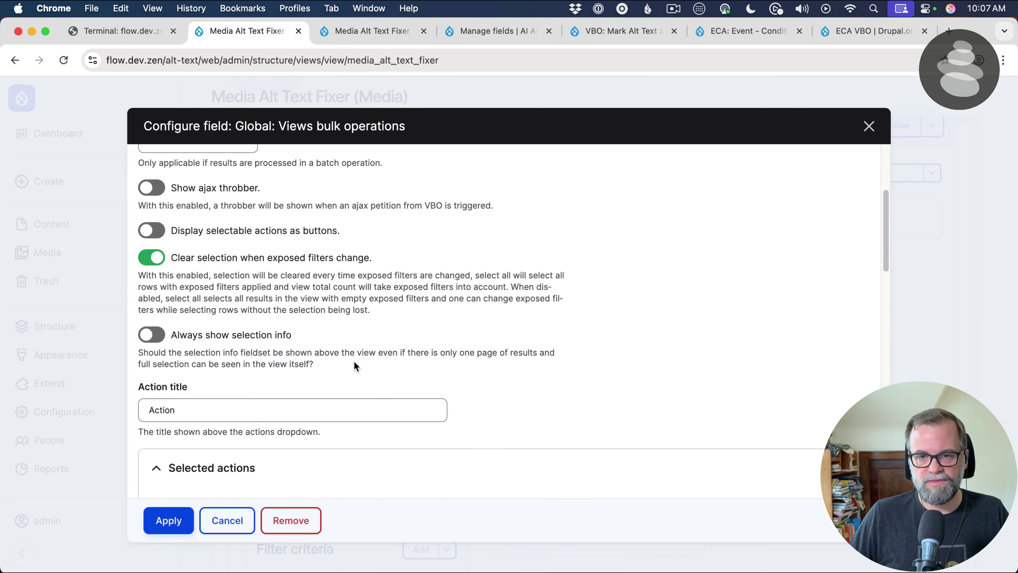
pyautogui.scroll(-10, 354, 361)
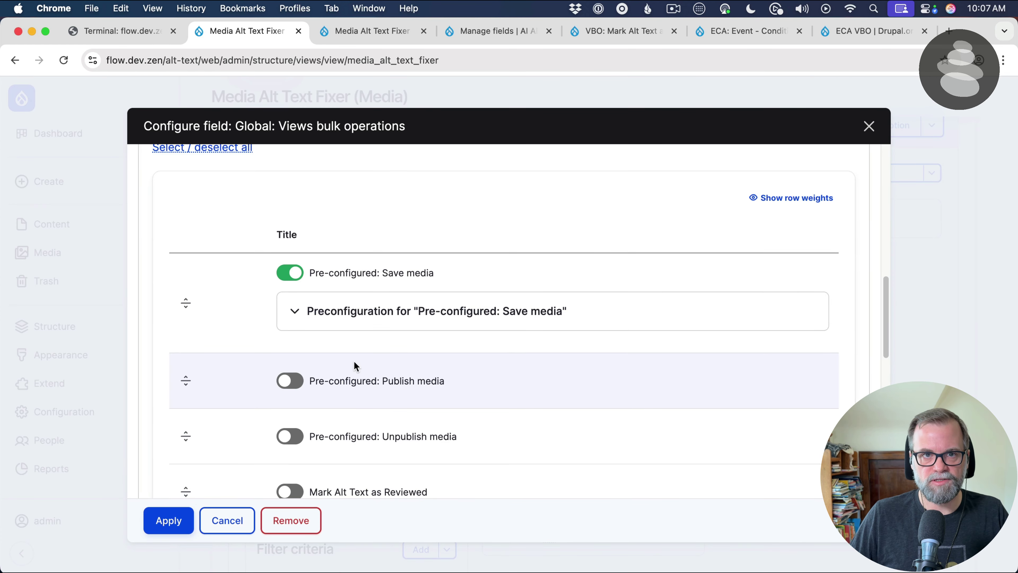
pyautogui.scroll(-4, 354, 363)
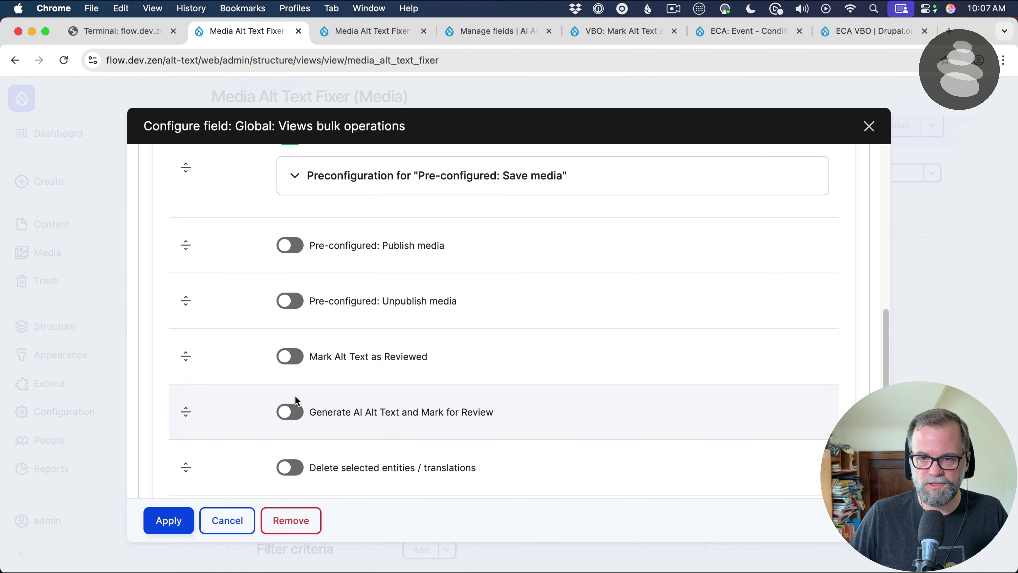
pyautogui.click(291, 412)
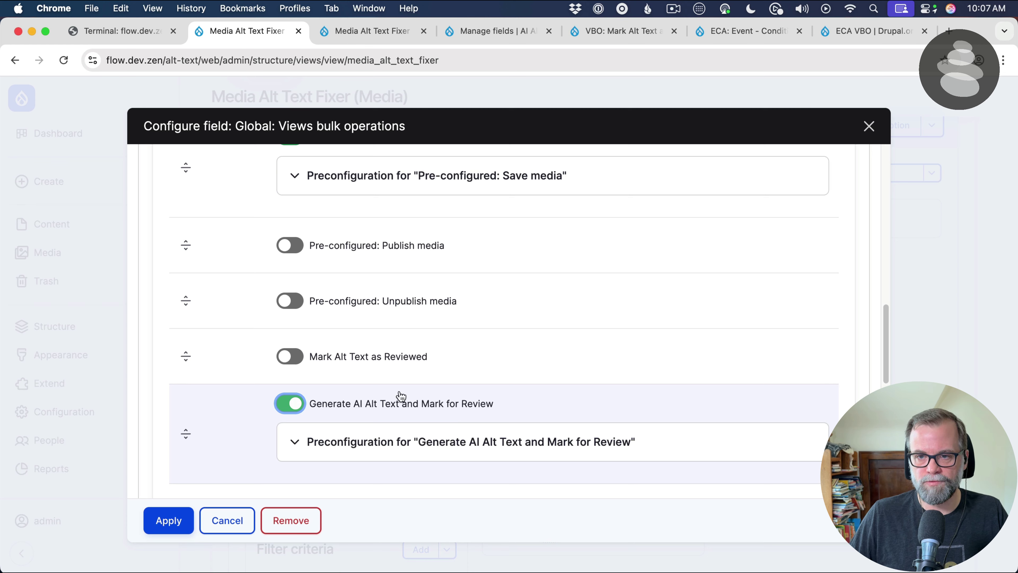
pyautogui.click(335, 363)
pyautogui.click(336, 363)
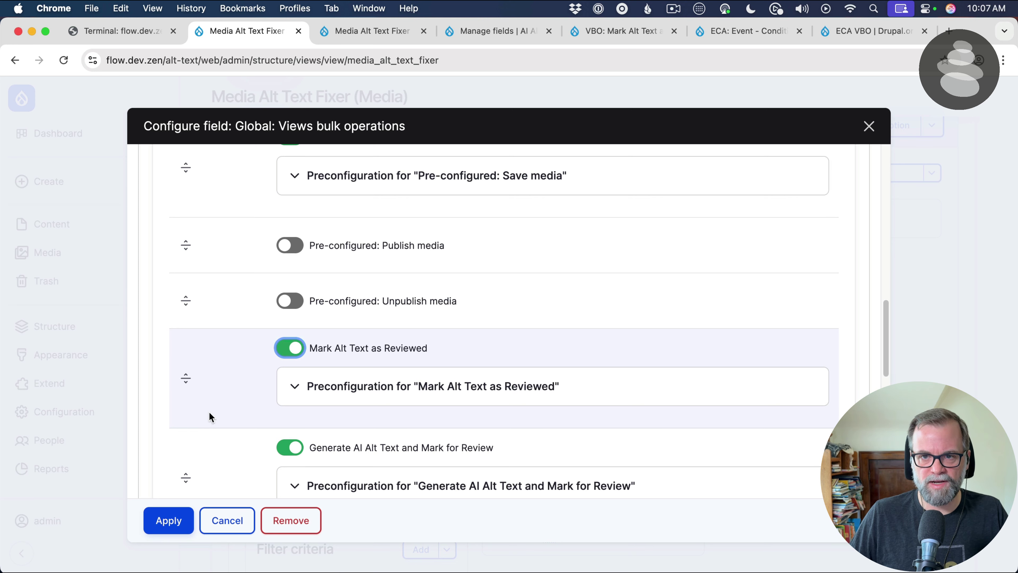
# Disable the "Save media" action, place "Generate AI Alt Text and Mark for Review" above "Mark Alt Text as Reviewed", and apply the field configuration
pyautogui.scroll(5, 225, 401)
pyautogui.click(291, 355)
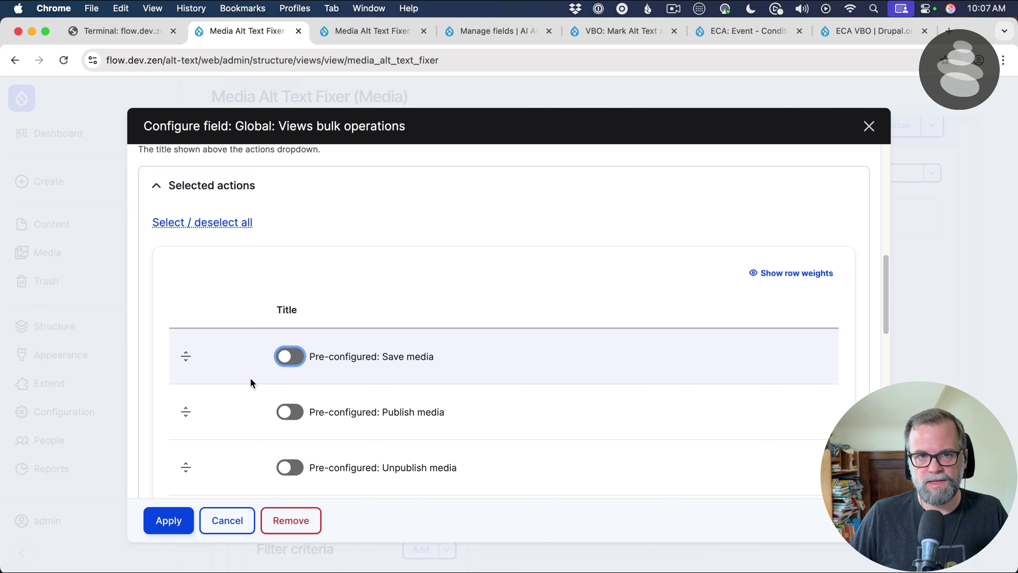
pyautogui.scroll(-2, 250, 377)
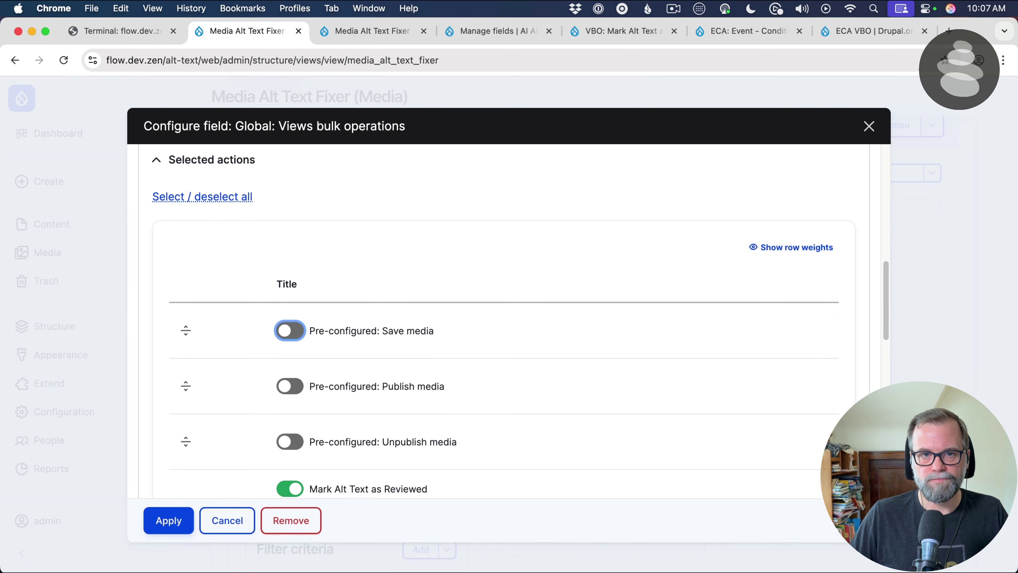
pyautogui.scroll(-6, 382, 284)
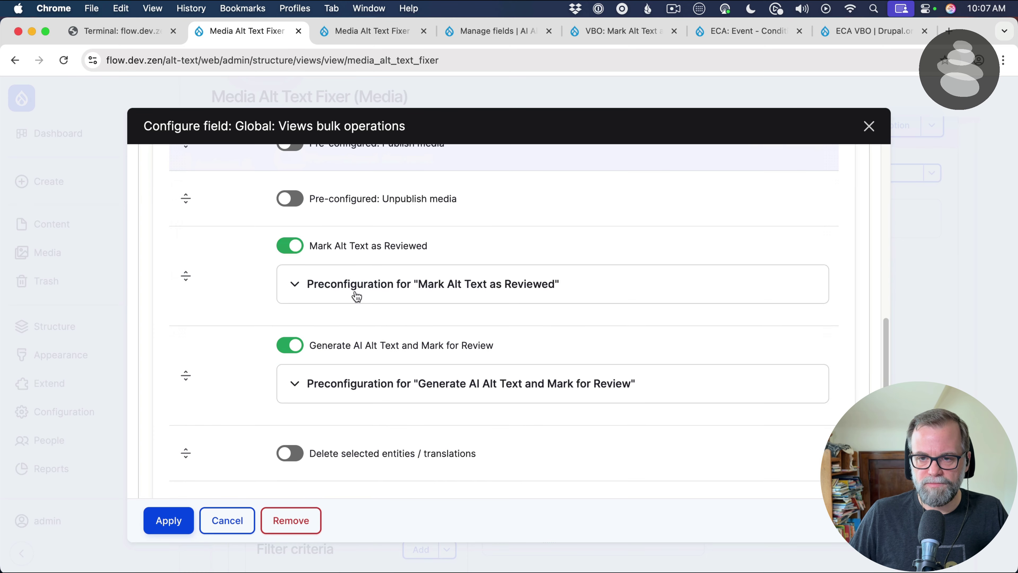
pyautogui.moveTo(183, 373); pyautogui.dragTo(180, 295)
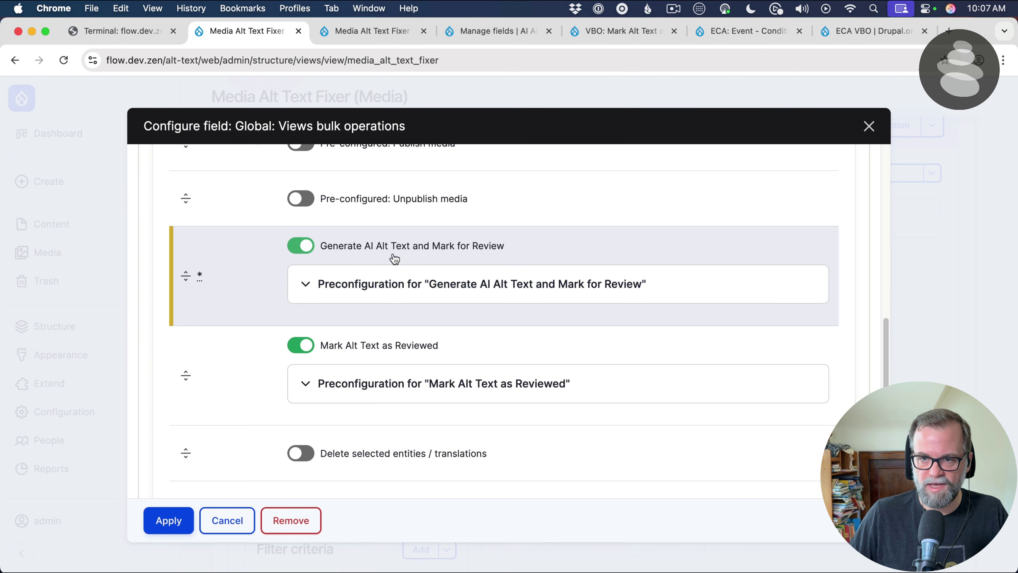
pyautogui.click(161, 521)
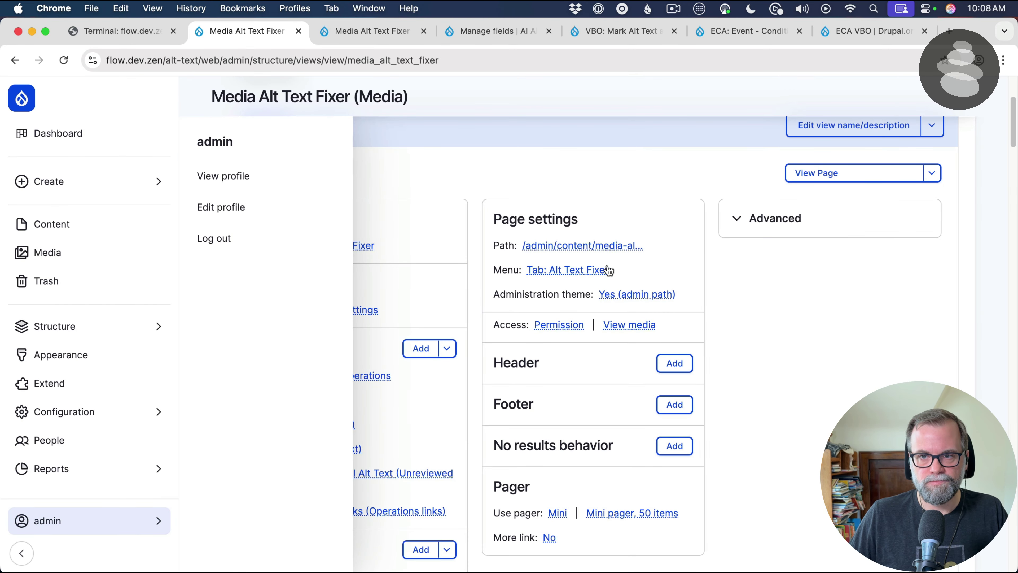
# Save the Media Alt Text Fixer view with its pending changes
pyautogui.scroll(-3, 373, 456)
pyautogui.scroll(7, 281, 307)
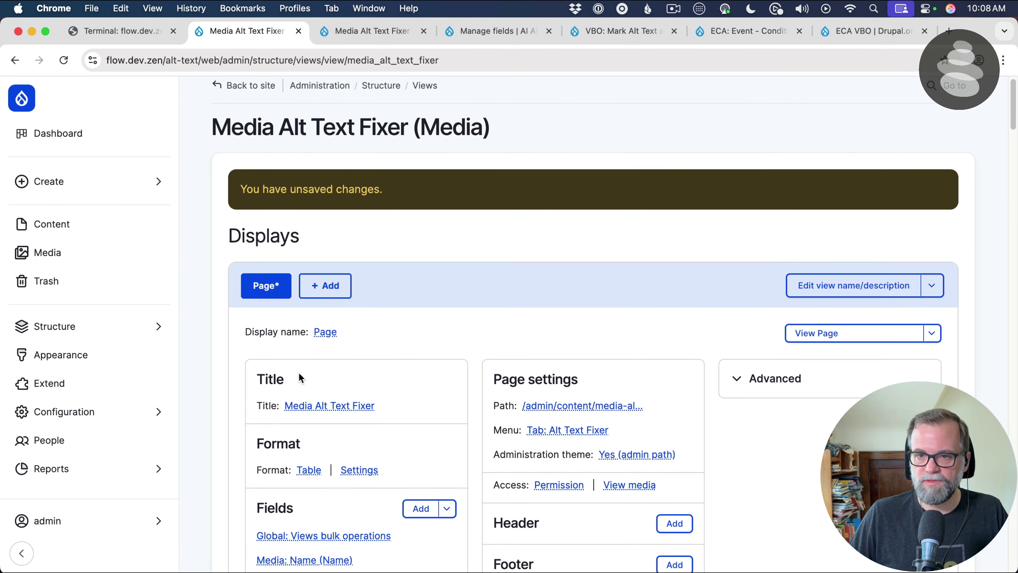
pyautogui.scroll(-5, 298, 372)
pyautogui.click(256, 414)
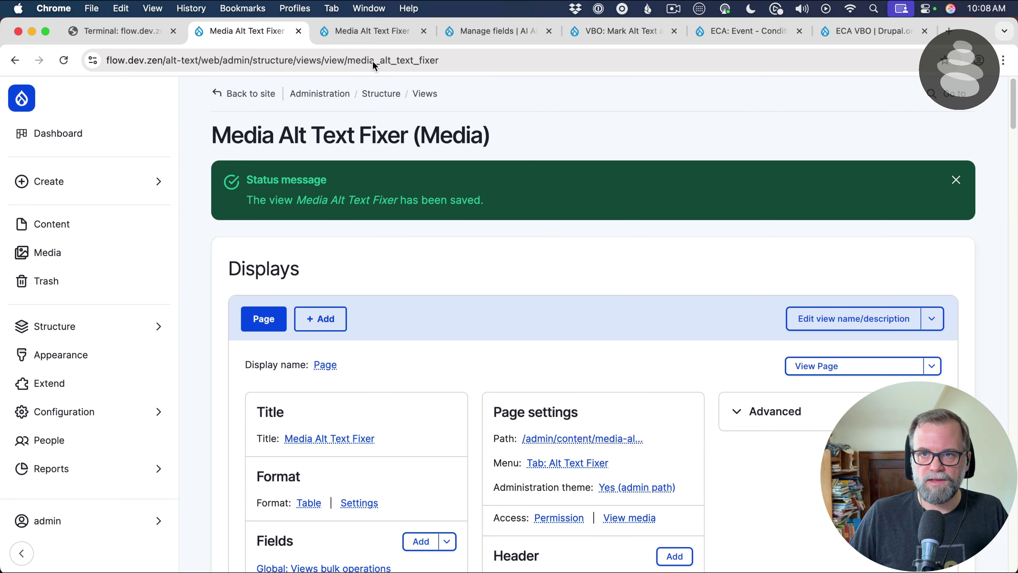
# Reload the Alt Text Fixer page and execute "Generate AI Alt Text and Mark for Review" on 1.png and 2.png
pyautogui.click(365, 37)
pyautogui.click(308, 171)
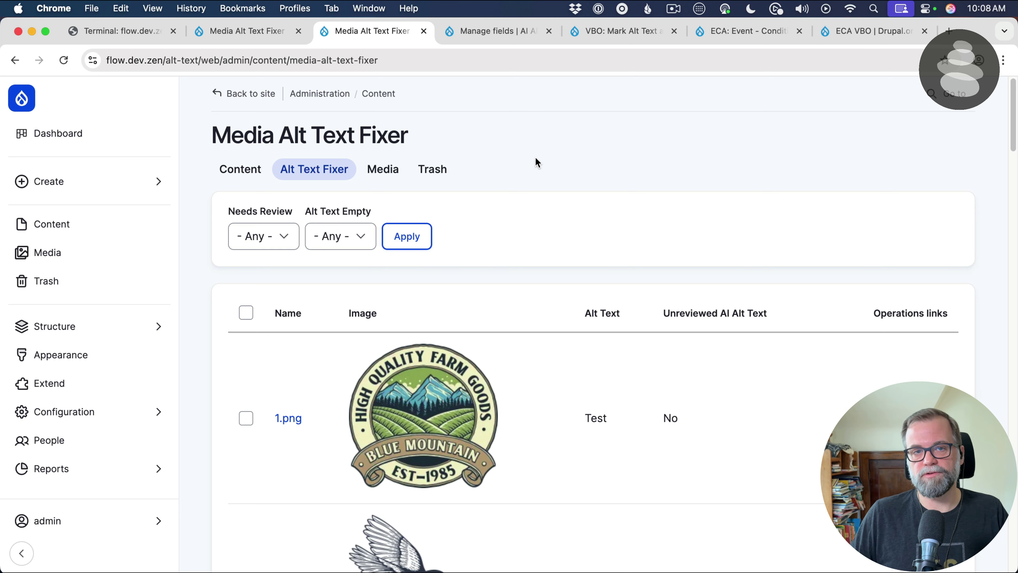
pyautogui.click(246, 417)
pyautogui.scroll(-5, 259, 413)
pyautogui.click(247, 399)
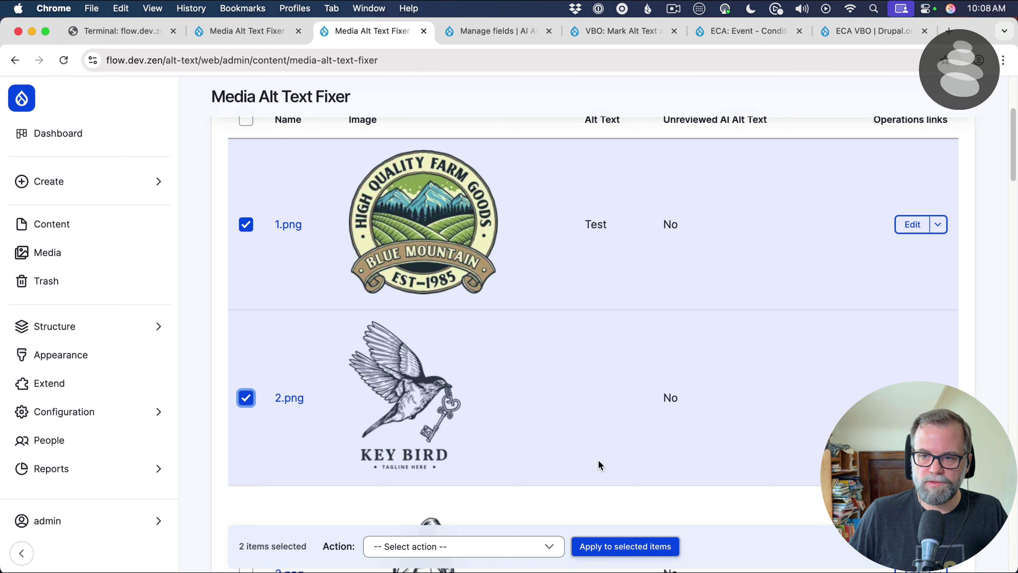
pyautogui.click(483, 547)
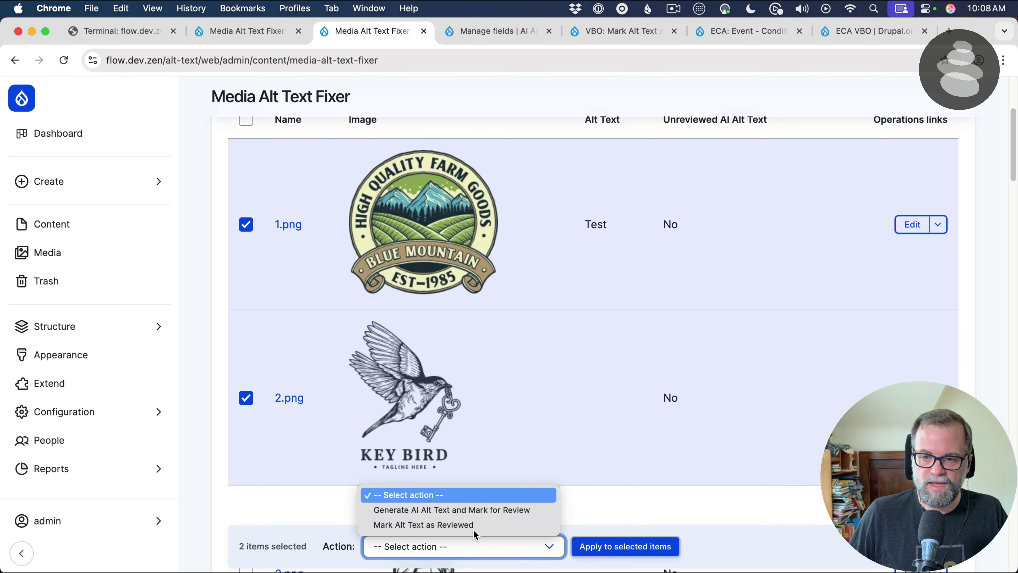
pyautogui.click(472, 510)
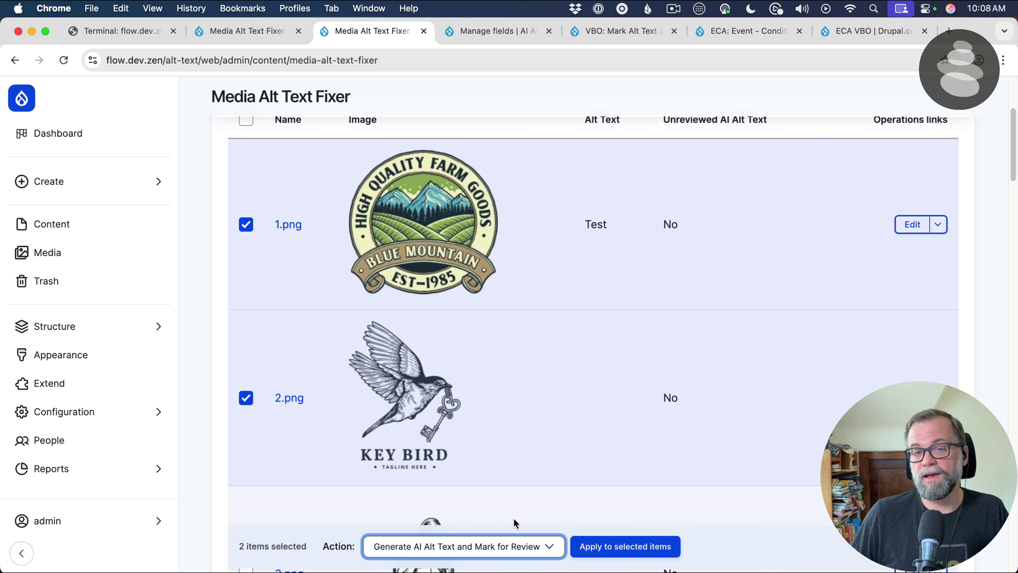
pyautogui.click(630, 549)
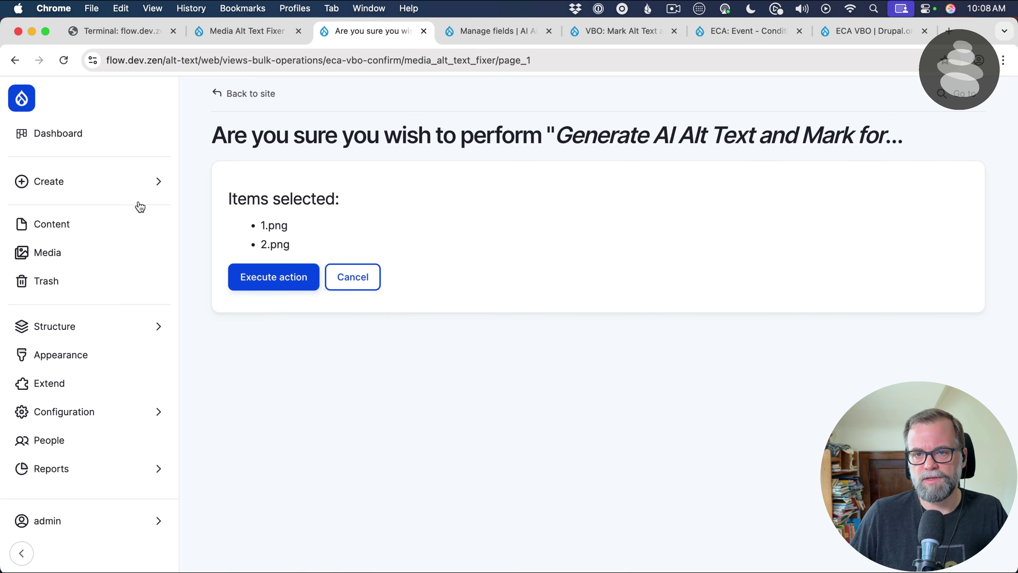
pyautogui.click(263, 285)
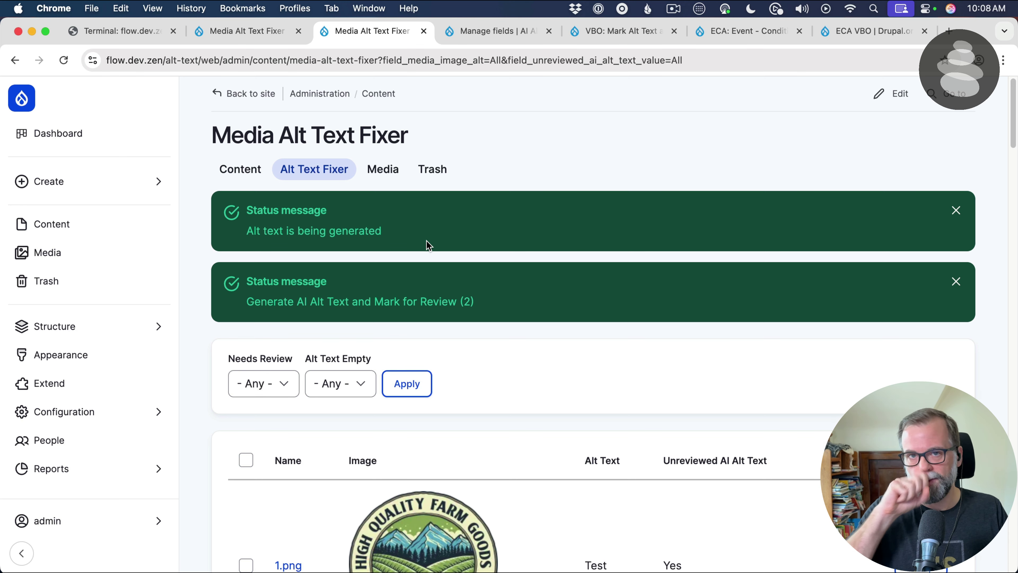
# Check the Alt Text and Unreviewed AI Alt Text values of 1.png and 2.png in the media list
pyautogui.scroll(-6, 428, 244)
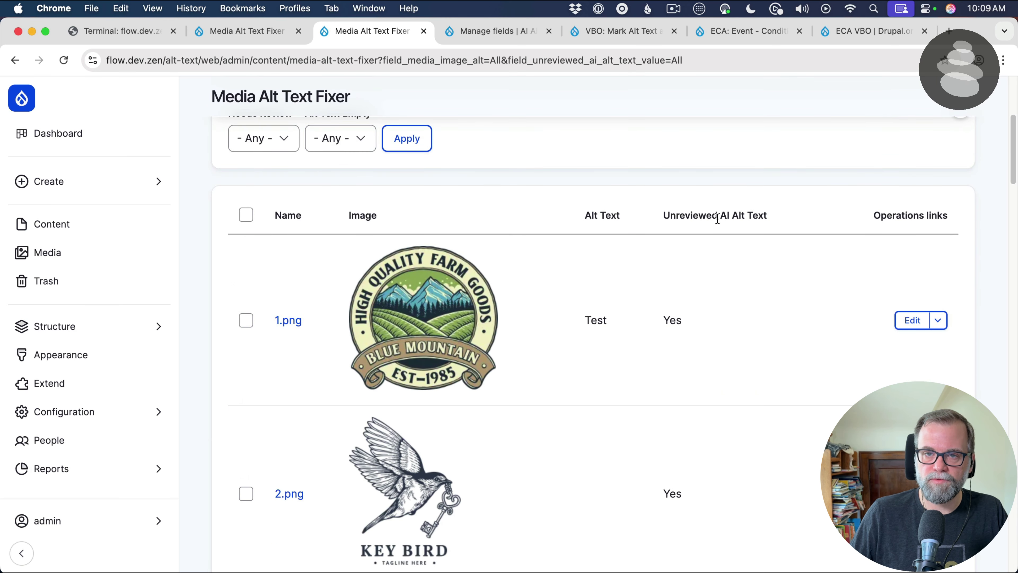
pyautogui.scroll(-1, 665, 285)
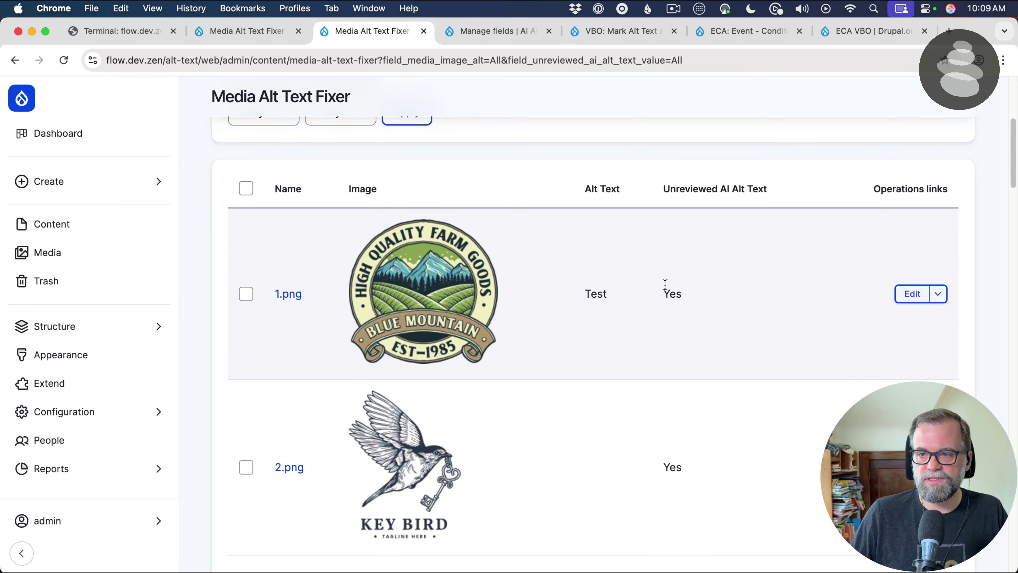
pyautogui.scroll(-3, 711, 389)
pyautogui.moveTo(664, 413); pyautogui.dragTo(714, 405)
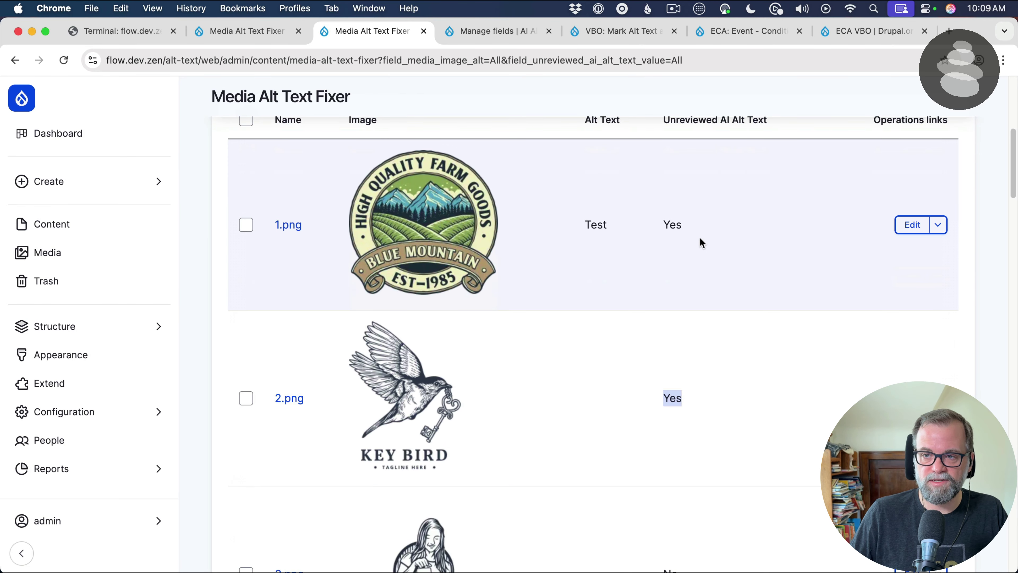
pyautogui.moveTo(700, 239); pyautogui.dragTo(642, 236)
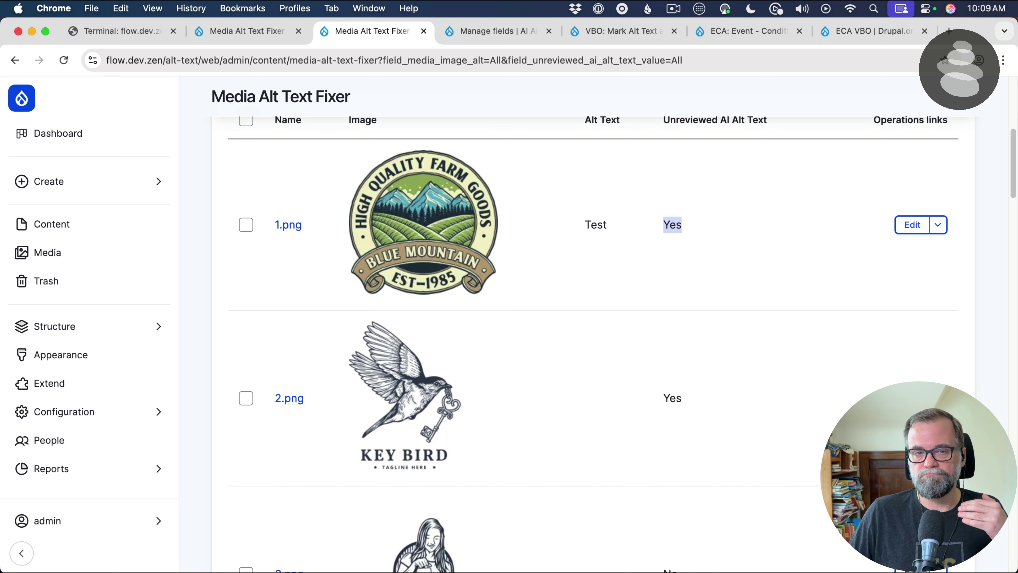
pyautogui.scroll(-6, 717, 317)
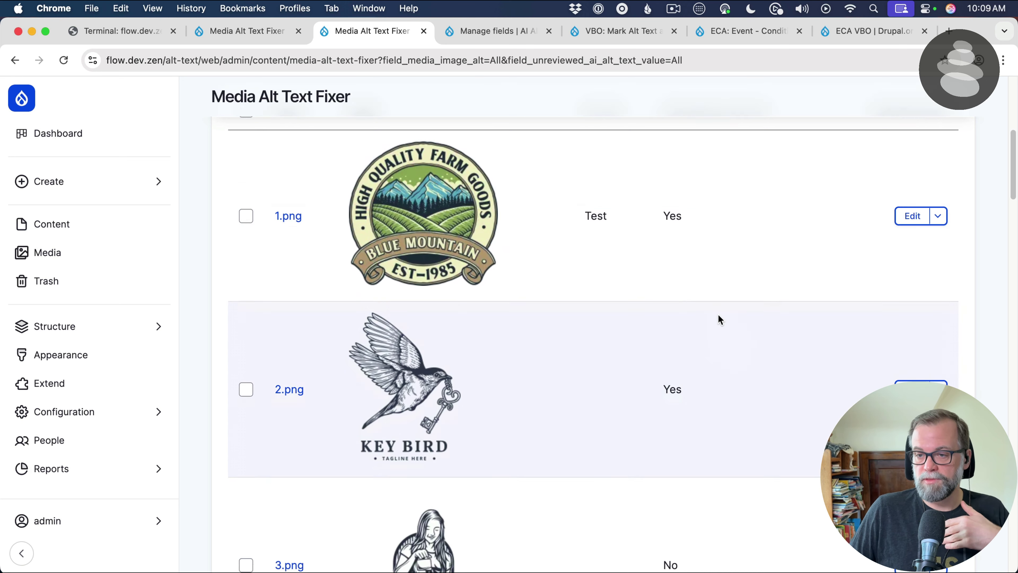
pyautogui.scroll(6, 684, 321)
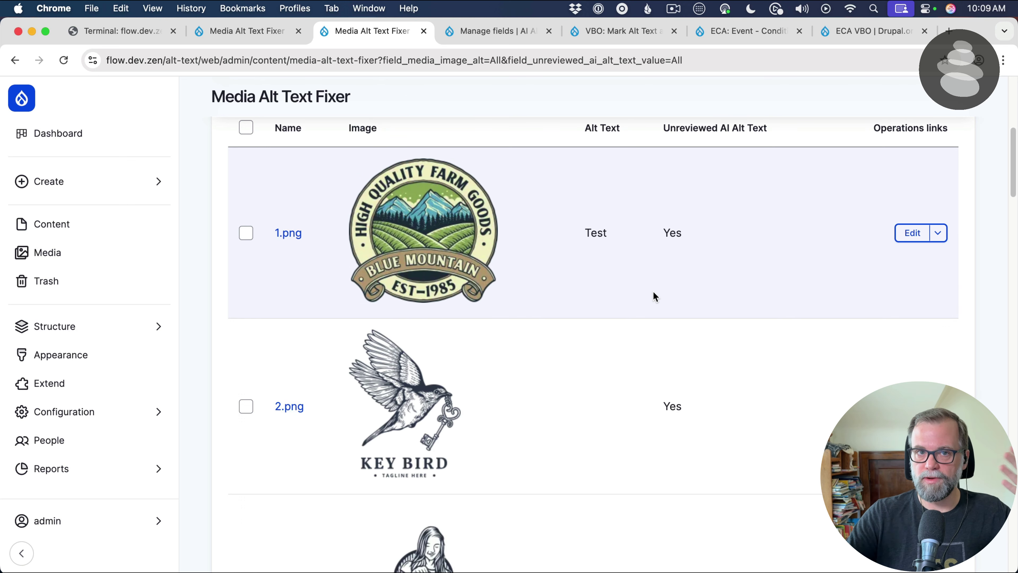
# Execute "Mark Alt Text as Reviewed" on 1.png and 2.png and check their Unreviewed AI Alt Text values
pyautogui.click(246, 233)
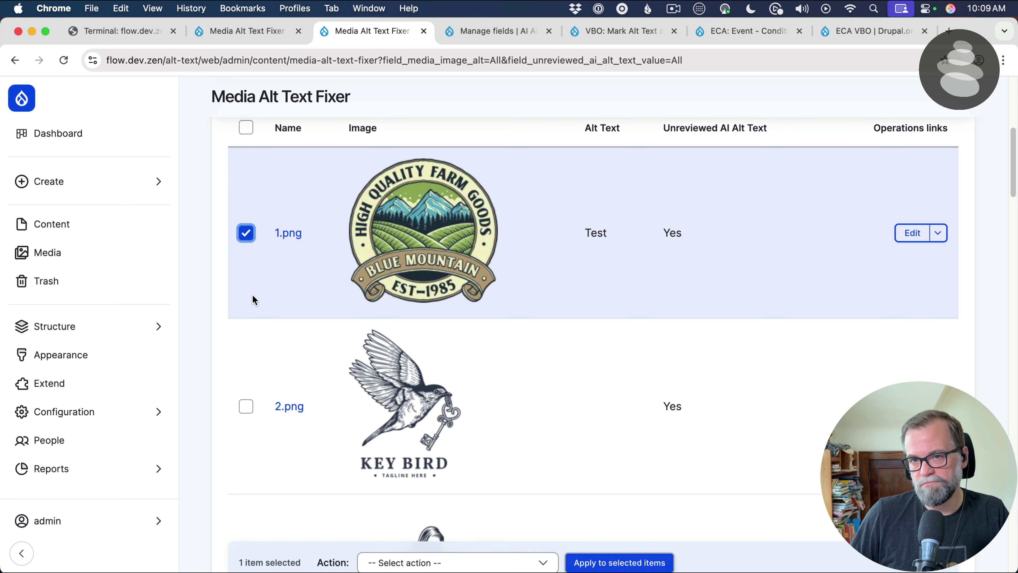
pyautogui.click(246, 406)
pyautogui.click(429, 557)
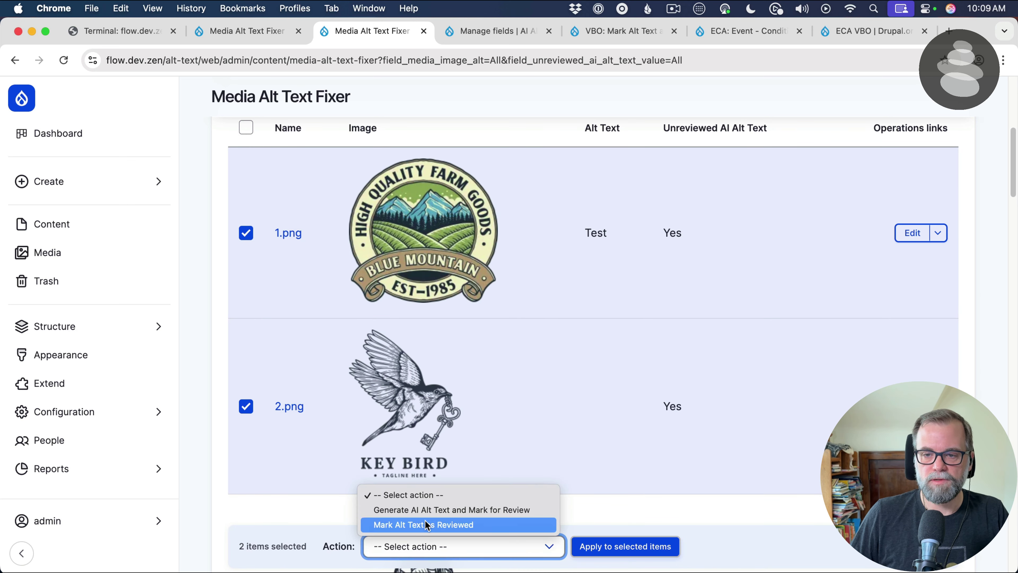
pyautogui.click(432, 523)
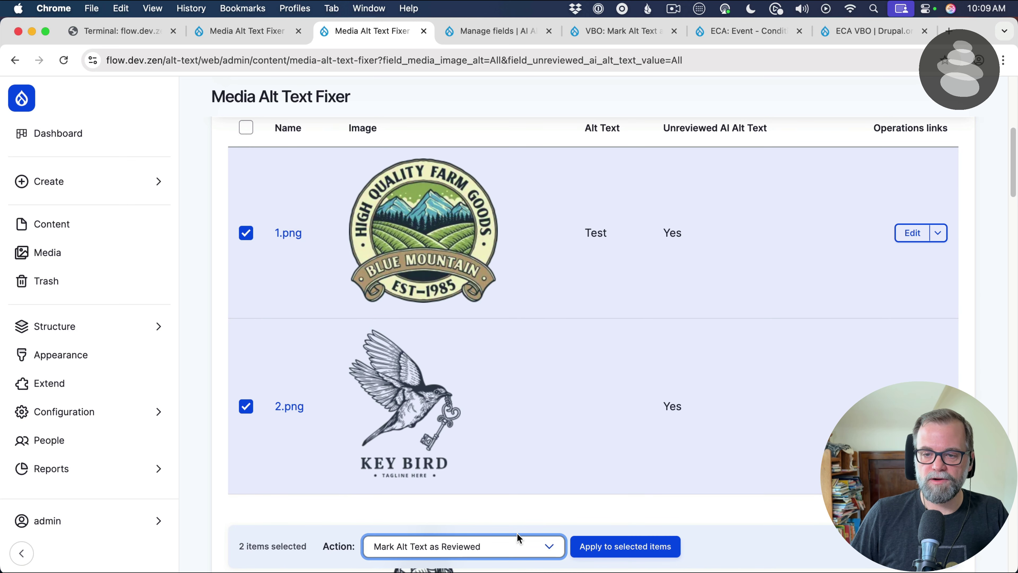
pyautogui.click(629, 548)
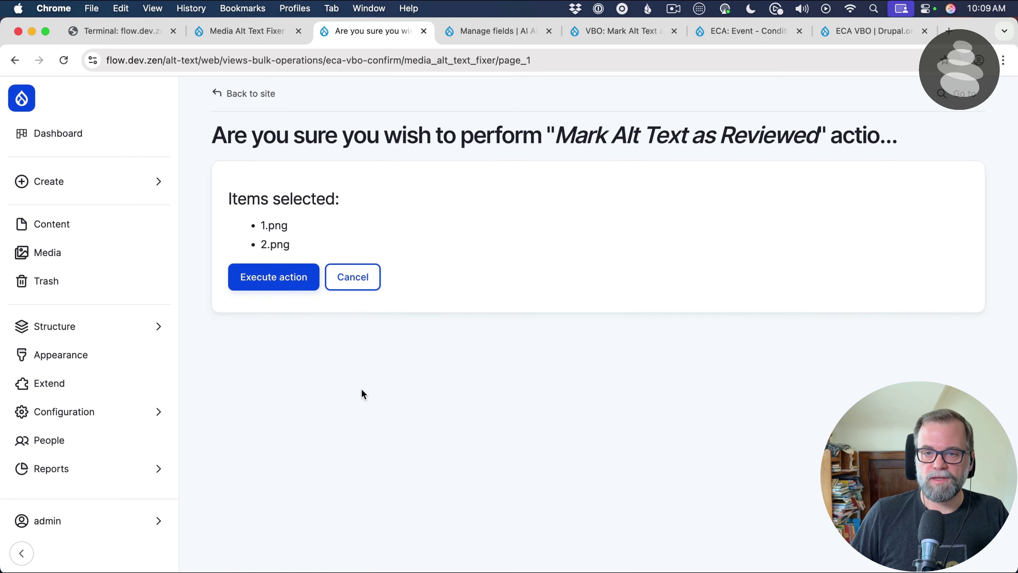
pyautogui.click(286, 288)
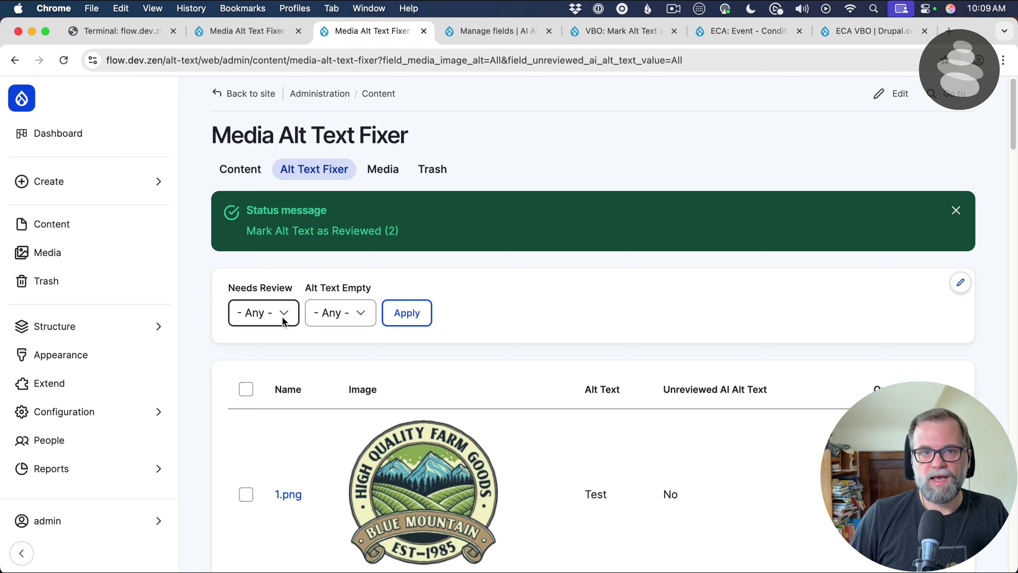
pyautogui.scroll(-3, 284, 317)
pyautogui.scroll(-6, 298, 329)
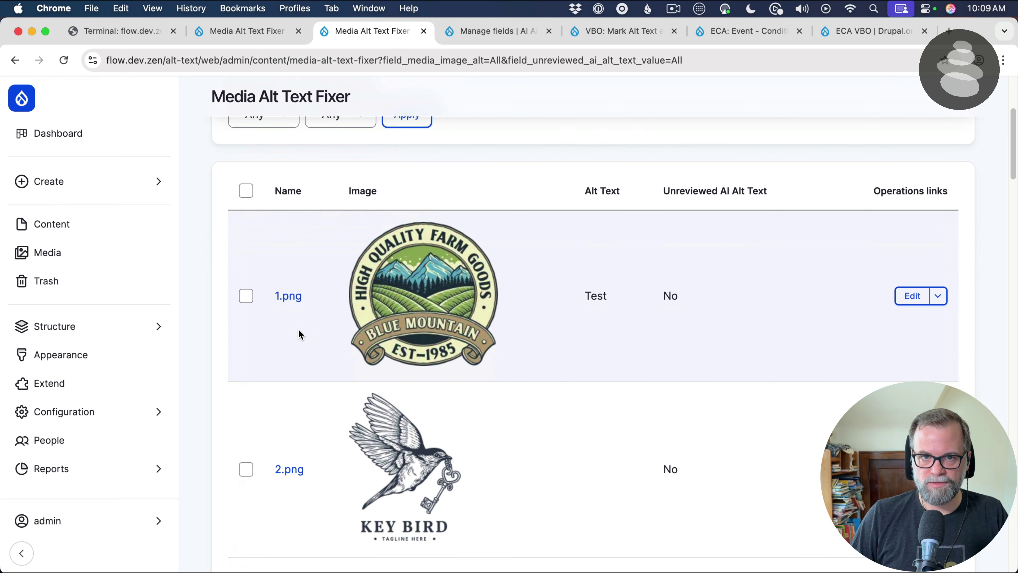